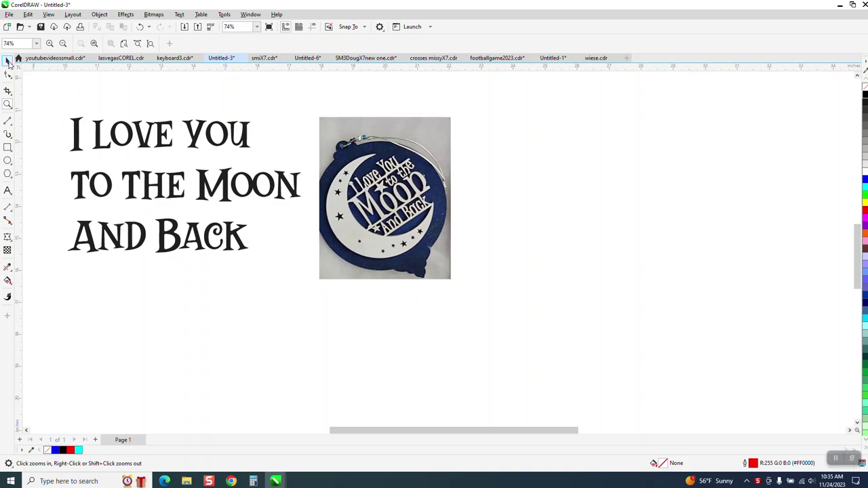
Draw a circle about 5.1 inches wide to the right of the photo and place an overlapping copy about 1.1 inches to its right.
{"action": "left_click", "coordinate": [7, 61]}
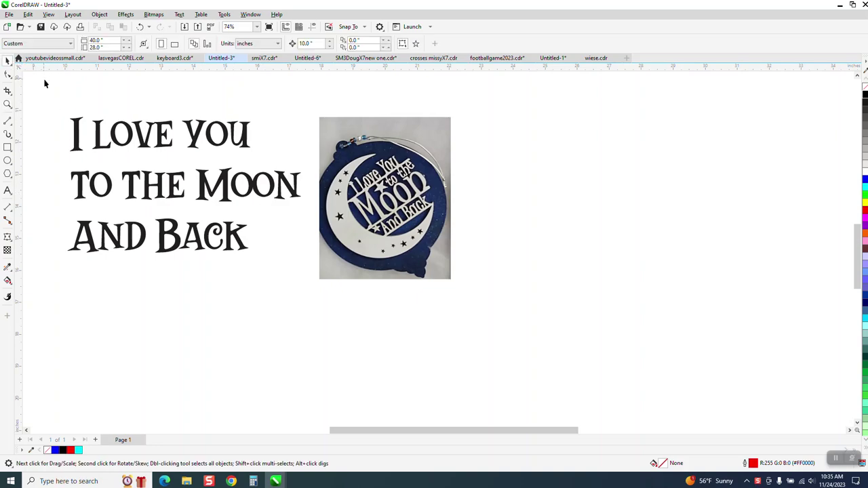
{"action": "left_click", "coordinate": [7, 161]}
{"action": "left_click_drag", "start_coordinate": [699, 137], "coordinate": [535, 304]}
{"action": "left_click", "coordinate": [8, 60]}
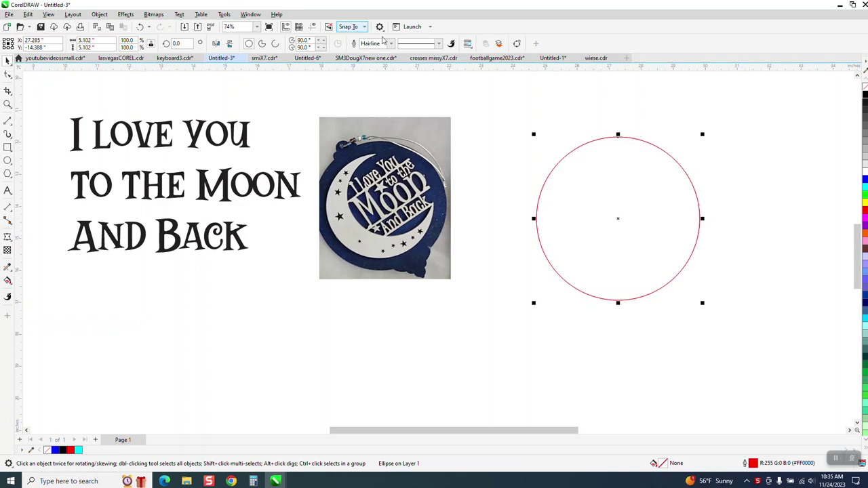
{"action": "left_click_drag", "start_coordinate": [620, 219], "coordinate": [655, 217]}
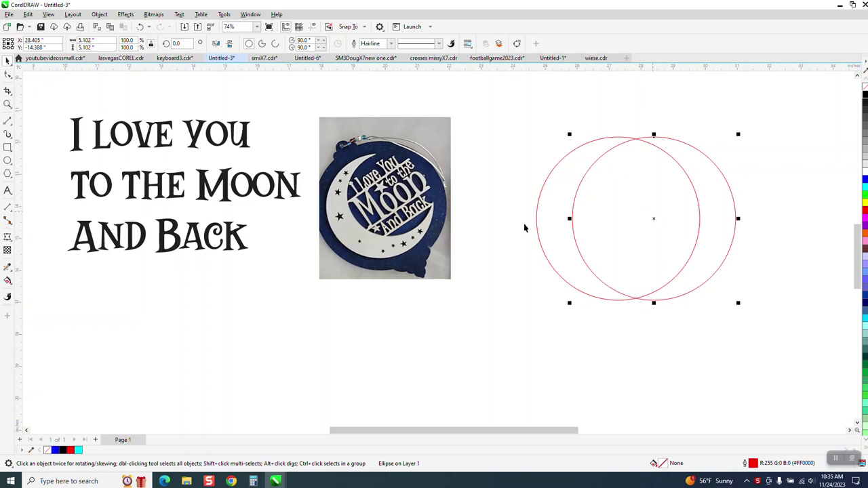
Use Smart Fill to create a crescent from the left region between the two overlapping circles.
{"action": "left_click", "coordinate": [7, 282]}
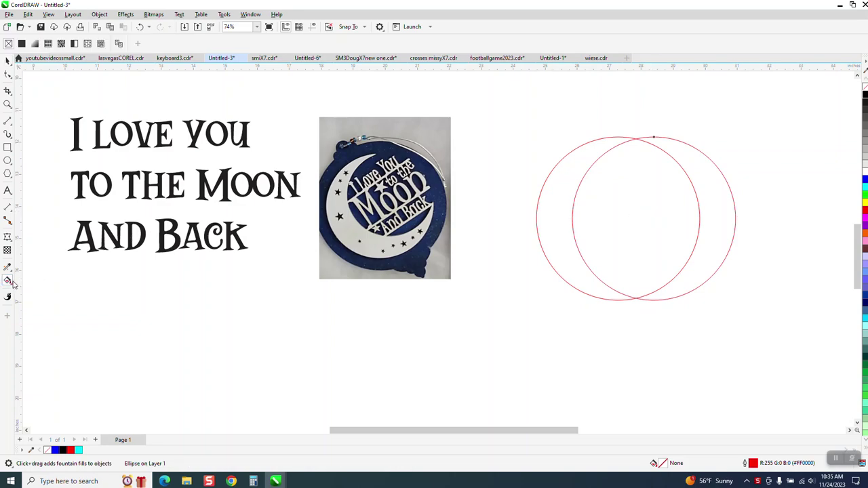
{"action": "left_click", "coordinate": [11, 285]}
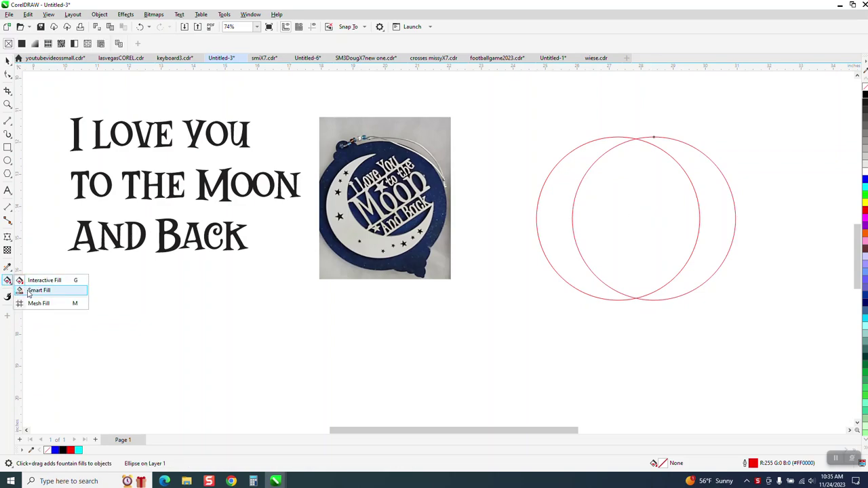
{"action": "left_click", "coordinate": [34, 290]}
{"action": "left_click", "coordinate": [556, 217]}
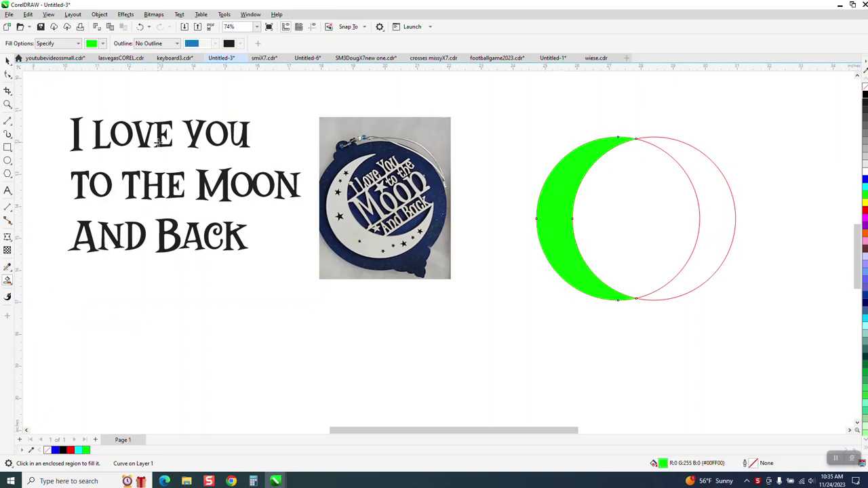
Move the filled crescent off the two construction circles and delete both circles.
{"action": "left_click", "coordinate": [7, 61]}
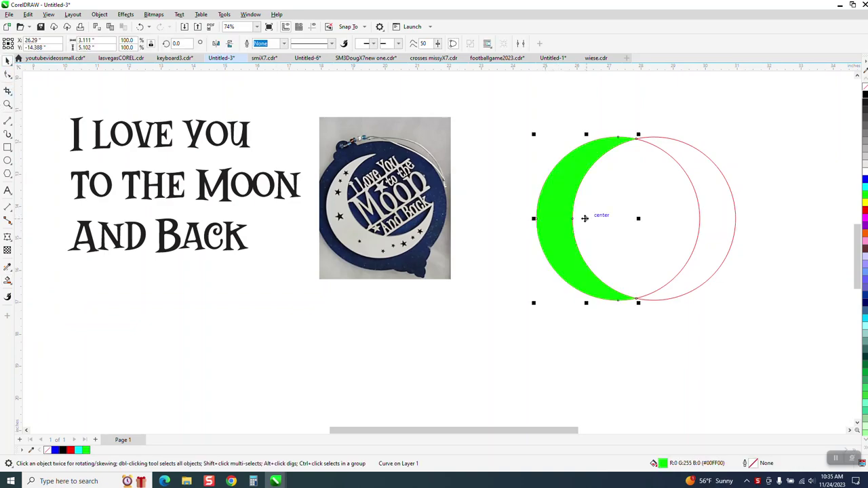
{"action": "left_click_drag", "start_coordinate": [577, 218], "coordinate": [501, 202]}
{"action": "left_click_drag", "start_coordinate": [519, 101], "coordinate": [739, 332]}
{"action": "key", "text": "Delete"}
Place the crescent just right of the photo, remove its fill and give it a red outline.
{"action": "left_click_drag", "start_coordinate": [465, 219], "coordinate": [489, 220]}
{"action": "left_click", "coordinate": [865, 89]}
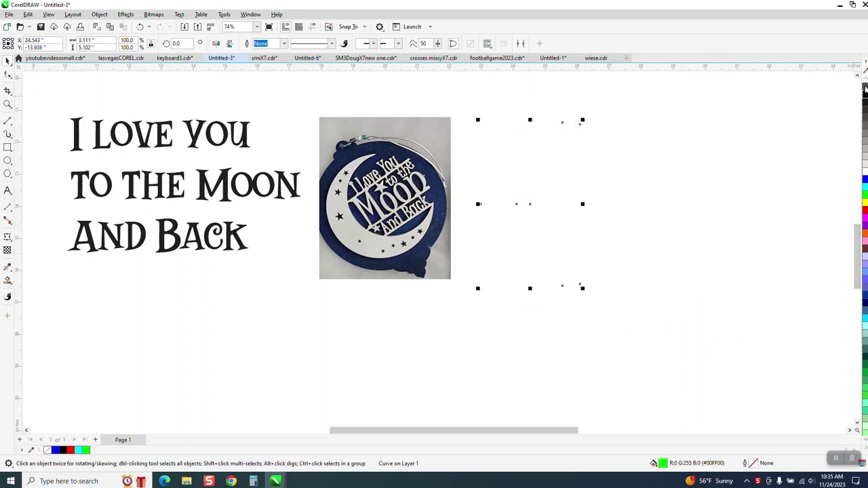
{"action": "right_click", "coordinate": [864, 211]}
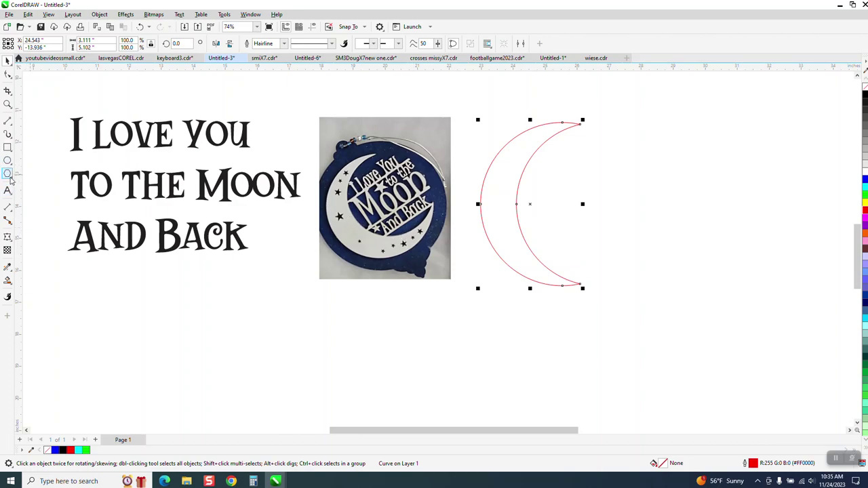
Draw a five-pointed star about 0.42 inches wide in the crescent's hollow and a smaller star about 0.2 inches wide below it.
{"action": "left_click", "coordinate": [10, 177]}
{"action": "left_click", "coordinate": [11, 180]}
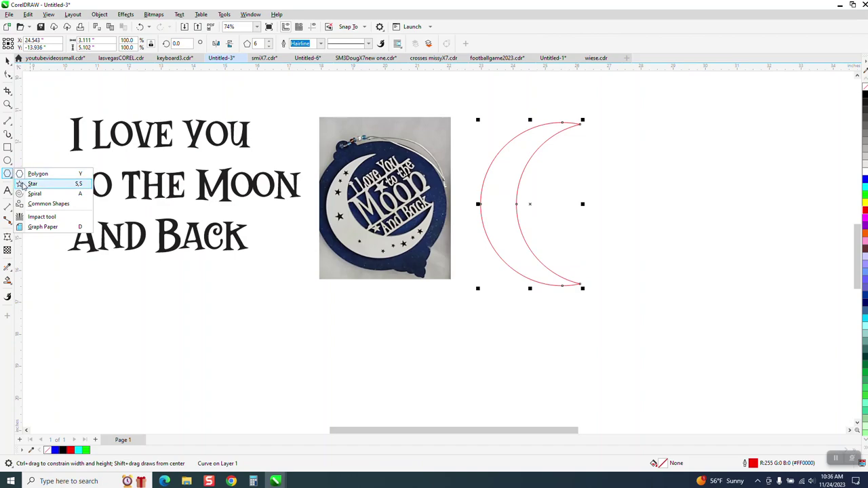
{"action": "left_click", "coordinate": [25, 184]}
{"action": "left_click_drag", "start_coordinate": [550, 167], "coordinate": [571, 189]}
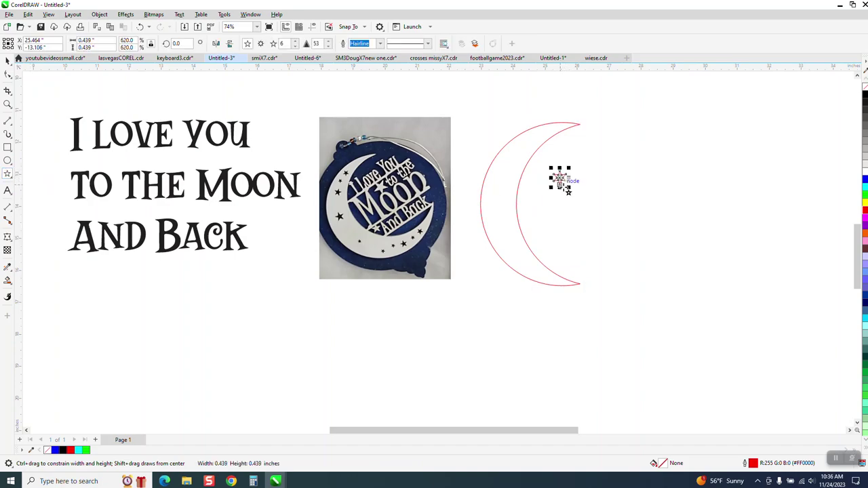
{"action": "left_click", "coordinate": [294, 46]}
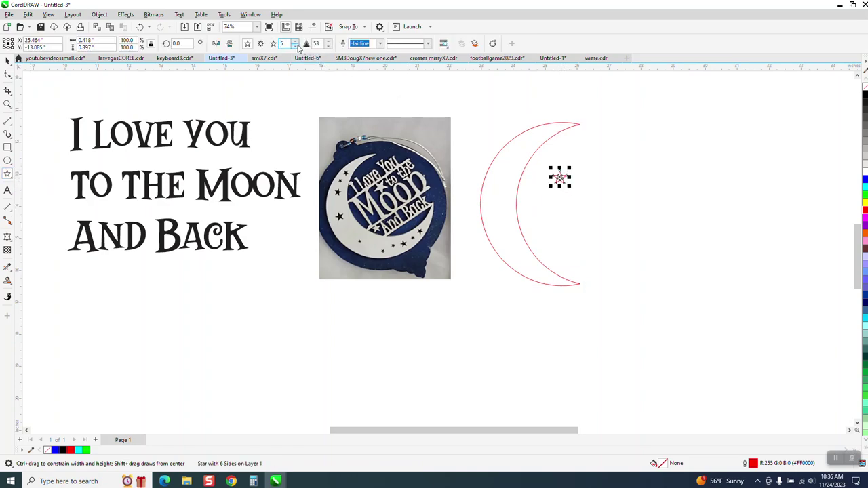
{"action": "left_click_drag", "start_coordinate": [561, 198], "coordinate": [569, 206]}
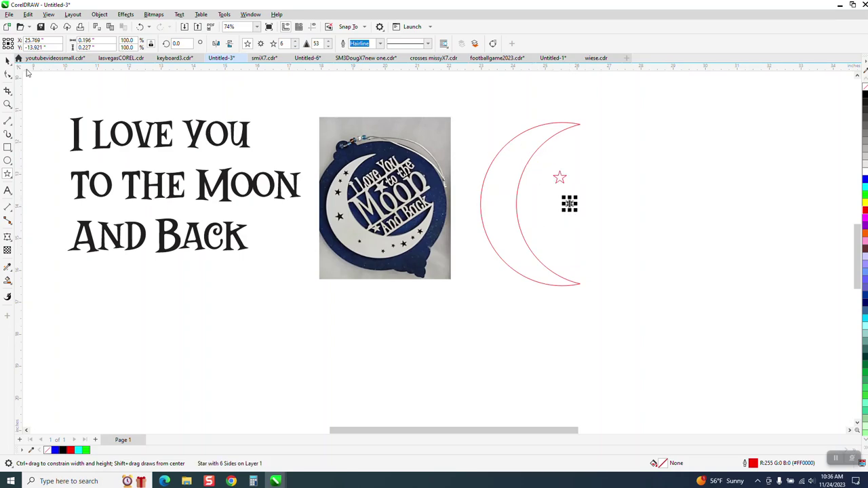
Move both stars into the upper part of the crescent, giving the smaller one five points.
{"action": "key", "text": "z"}
{"action": "left_click_drag", "start_coordinate": [295, 110], "coordinate": [684, 321]}
{"action": "left_click", "coordinate": [8, 60]}
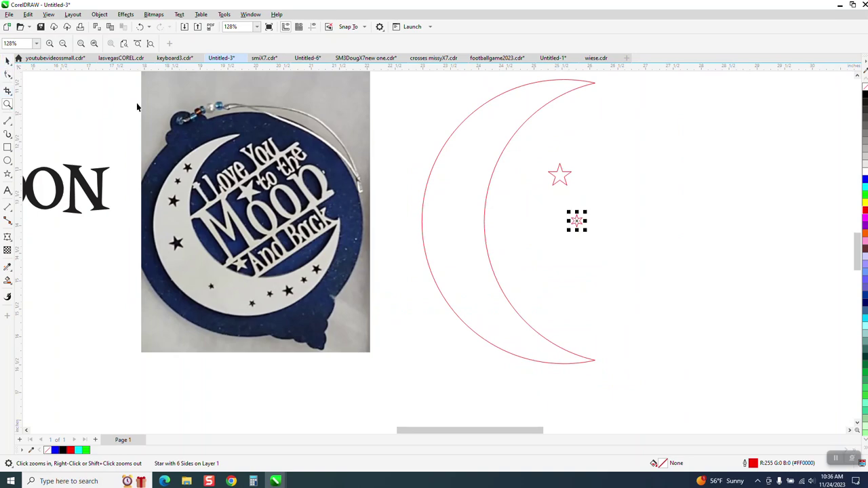
{"action": "left_click_drag", "start_coordinate": [557, 180], "coordinate": [479, 139]}
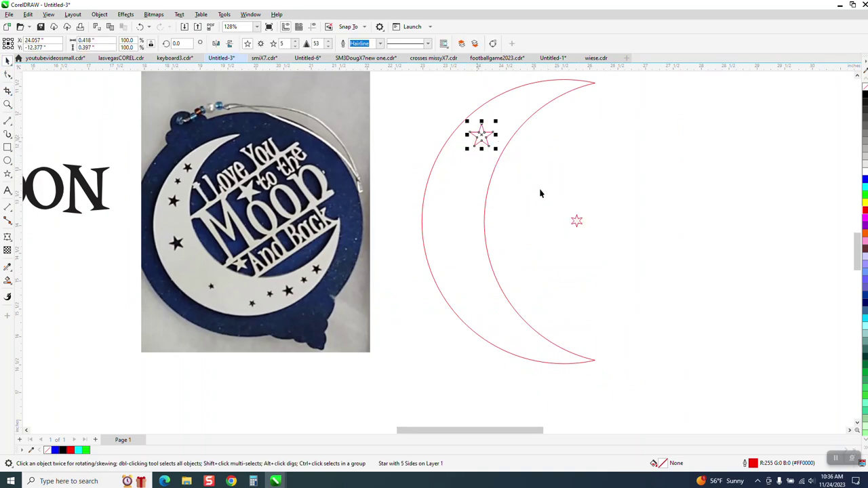
{"action": "left_click", "coordinate": [576, 221]}
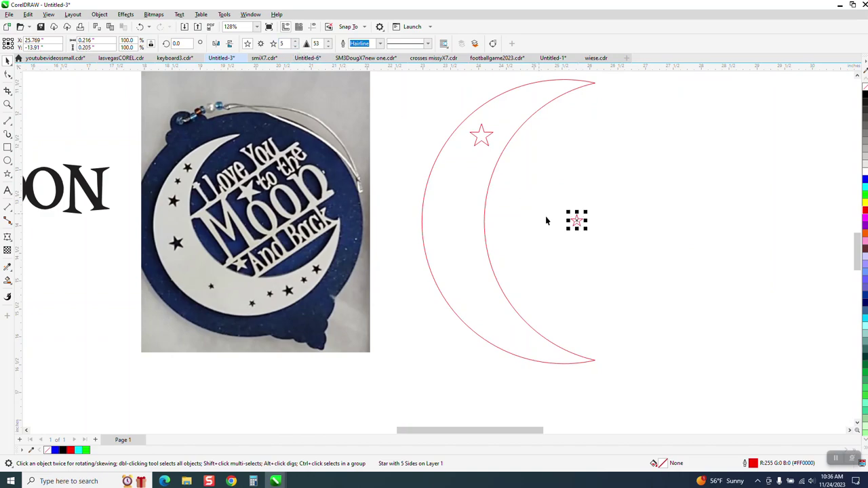
{"action": "left_click_drag", "start_coordinate": [575, 221], "coordinate": [471, 177]}
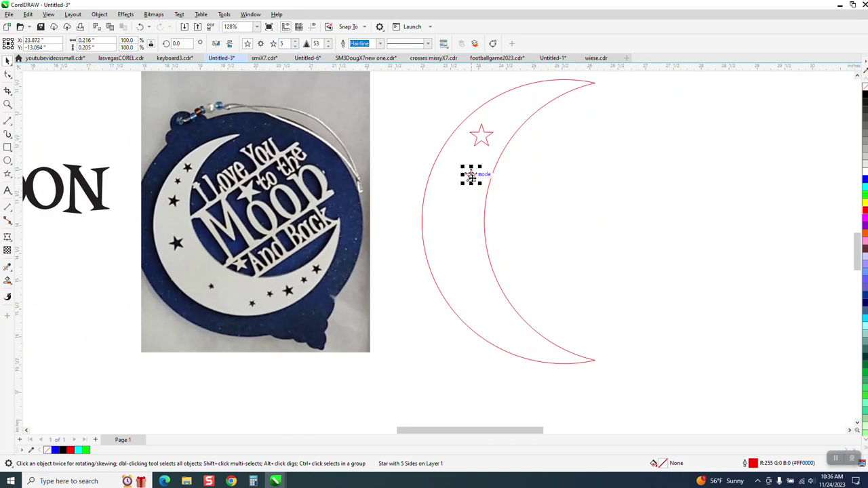
Place two more copies of the large and small star pair further down the crescent.
{"action": "left_click_drag", "start_coordinate": [554, 117], "coordinate": [386, 197]}
{"action": "left_click_drag", "start_coordinate": [479, 154], "coordinate": [499, 319]}
{"action": "left_click", "coordinate": [480, 268]}
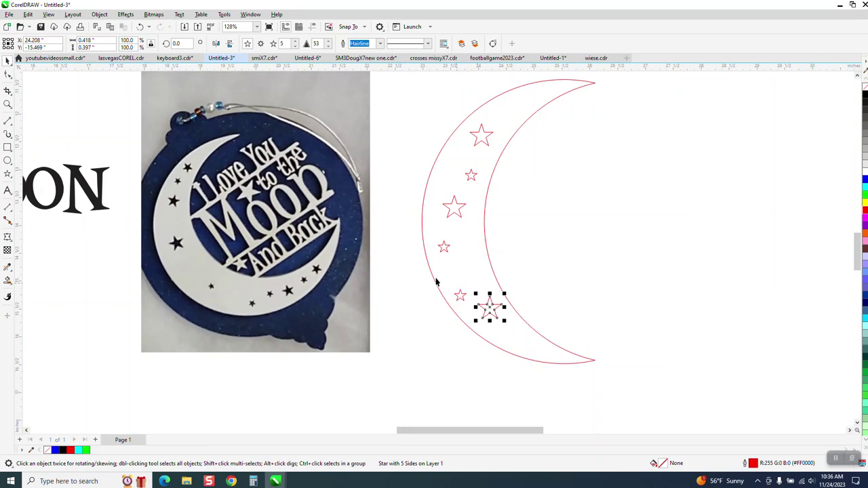
Smart-fill the crescent around its stars and move the resulting shape clear to the right of the original.
{"action": "left_click", "coordinate": [7, 280]}
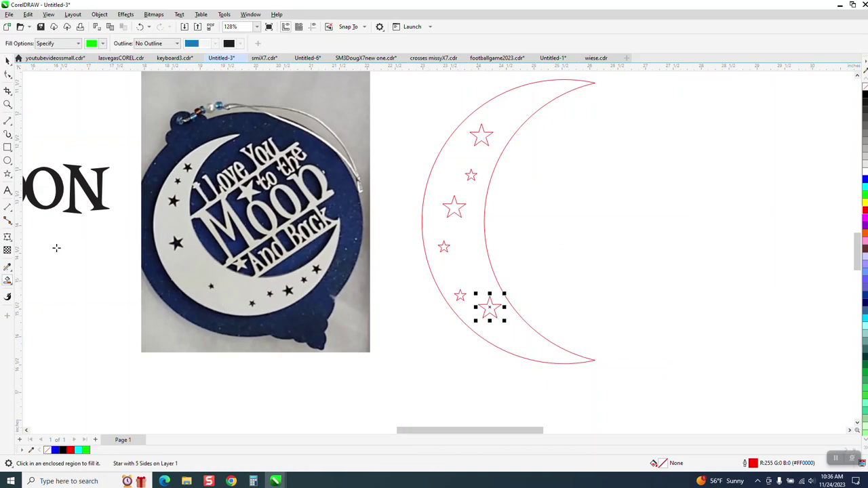
{"action": "left_click", "coordinate": [445, 160]}
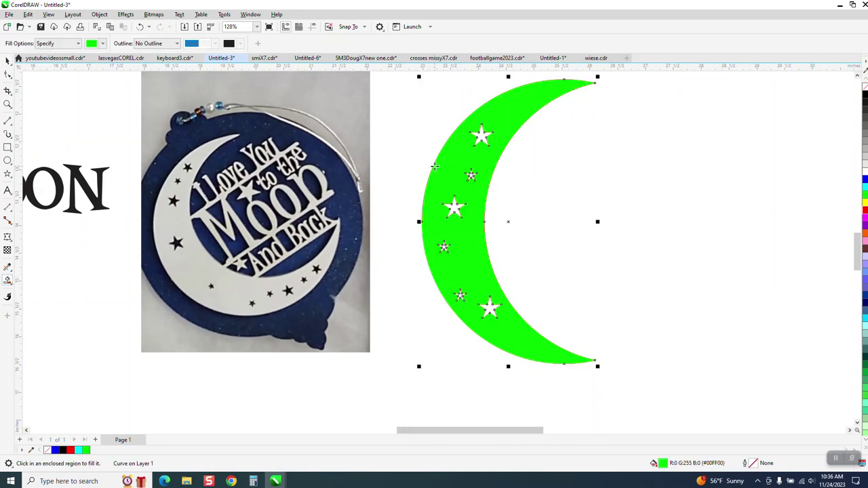
{"action": "key", "text": "shift+Right"}
{"action": "scroll", "coordinate": [653, 194], "scroll_direction": "down", "scroll_amount": 2}
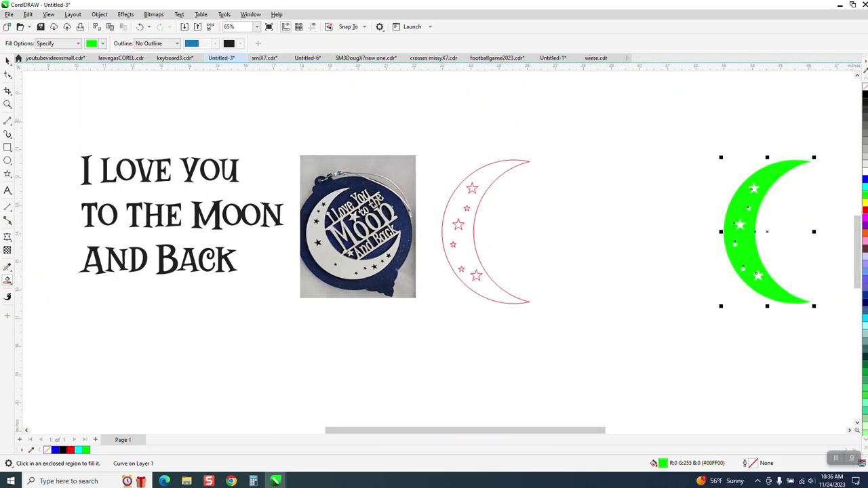
Remove the green fill from the new star-cut crescent and give it a red outline.
{"action": "left_click", "coordinate": [863, 87]}
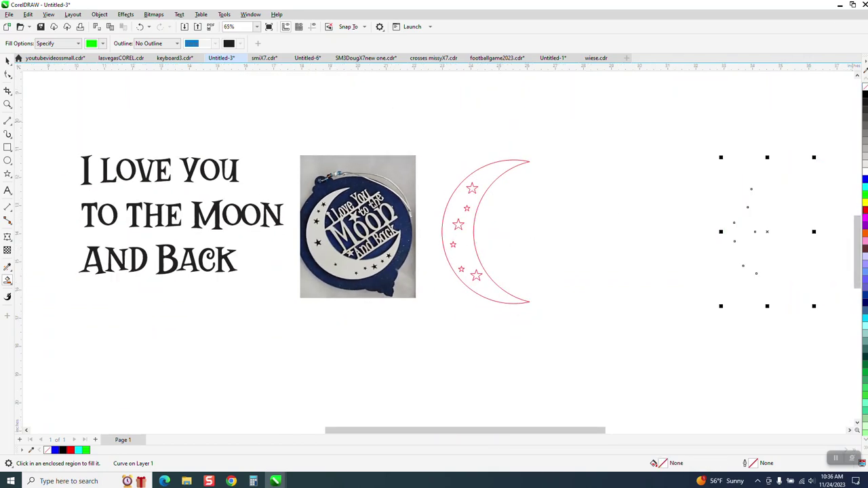
{"action": "right_click", "coordinate": [864, 214]}
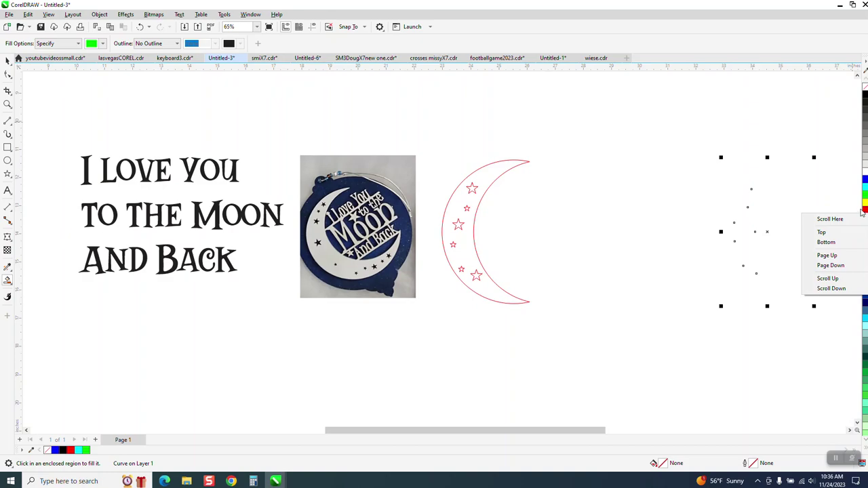
{"action": "left_click", "coordinate": [863, 213]}
{"action": "right_click", "coordinate": [865, 214]}
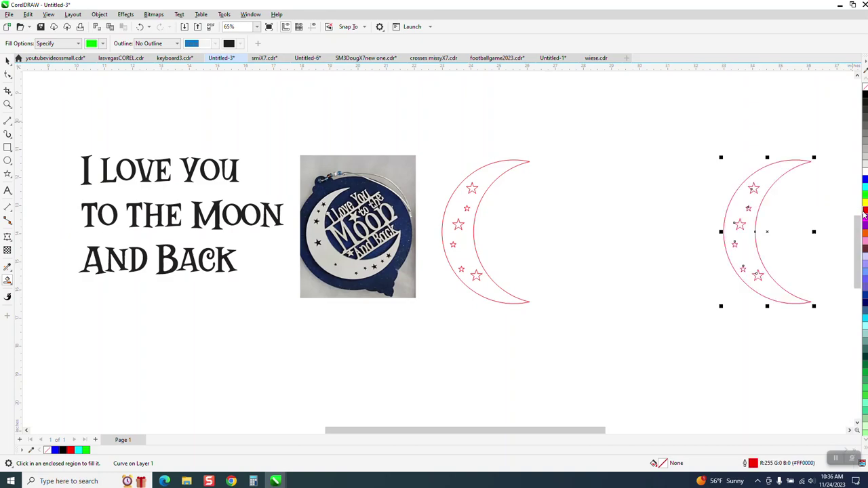
Delete the original crescent and loose stars, and move the new star-cut crescent into their place beside the photo.
{"action": "left_click", "coordinate": [8, 60]}
{"action": "left_click_drag", "start_coordinate": [401, 120], "coordinate": [584, 352]}
{"action": "key", "text": "Delete"}
{"action": "left_click", "coordinate": [752, 261]}
{"action": "key", "text": "c"}
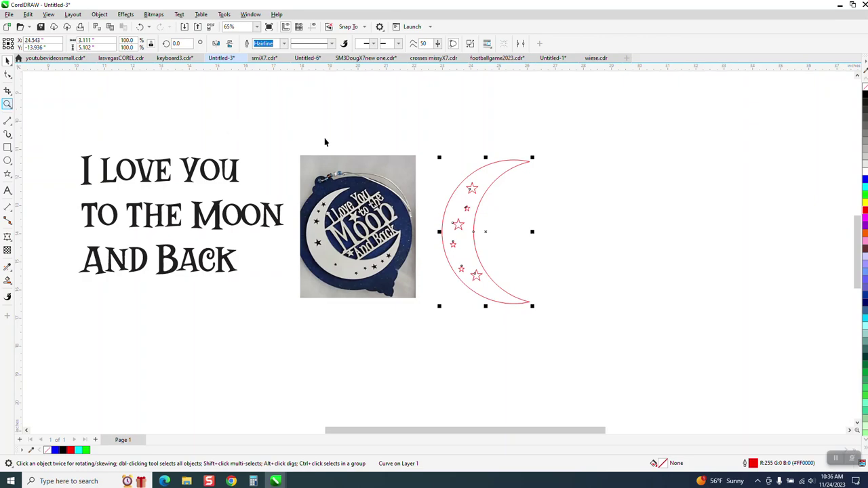
Change the three-line "I love you to the Moon And Back" text to Comic Sans MS and move it left, clear of the photo.
{"action": "left_click", "coordinate": [35, 104]}
{"action": "left_click_drag", "start_coordinate": [60, 129], "coordinate": [401, 321]}
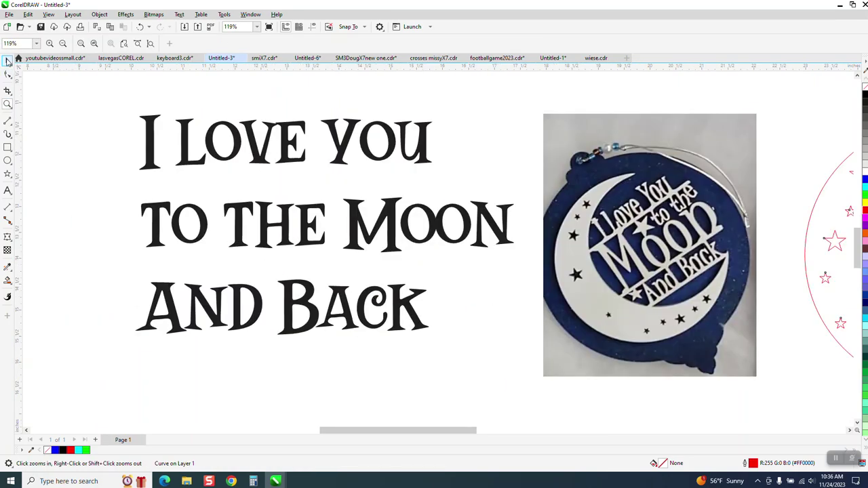
{"action": "left_click", "coordinate": [7, 61]}
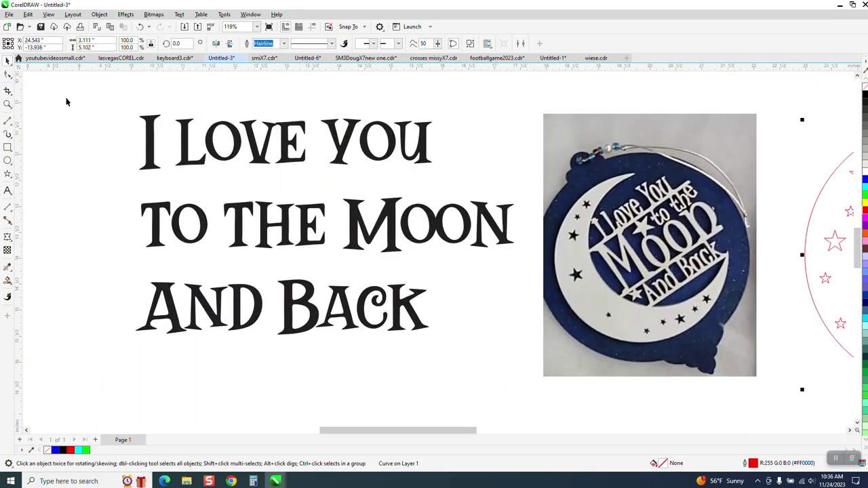
{"action": "left_click", "coordinate": [343, 161]}
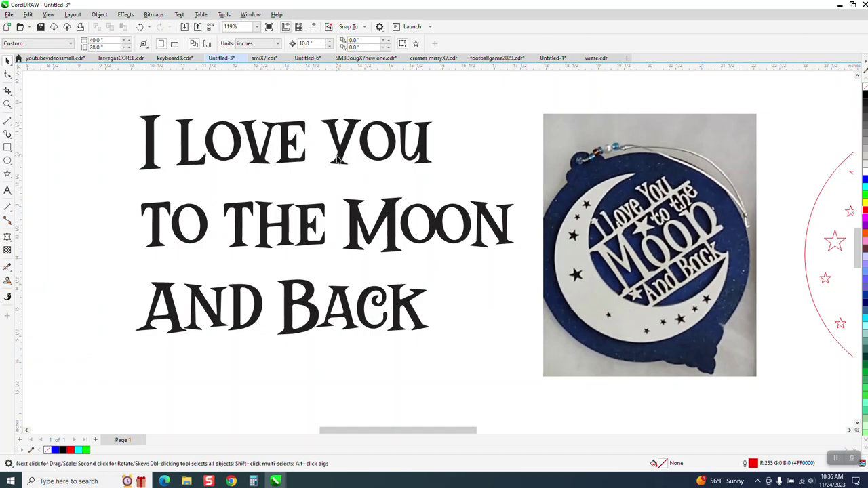
{"action": "left_click", "coordinate": [338, 157]}
{"action": "left_click", "coordinate": [315, 43]}
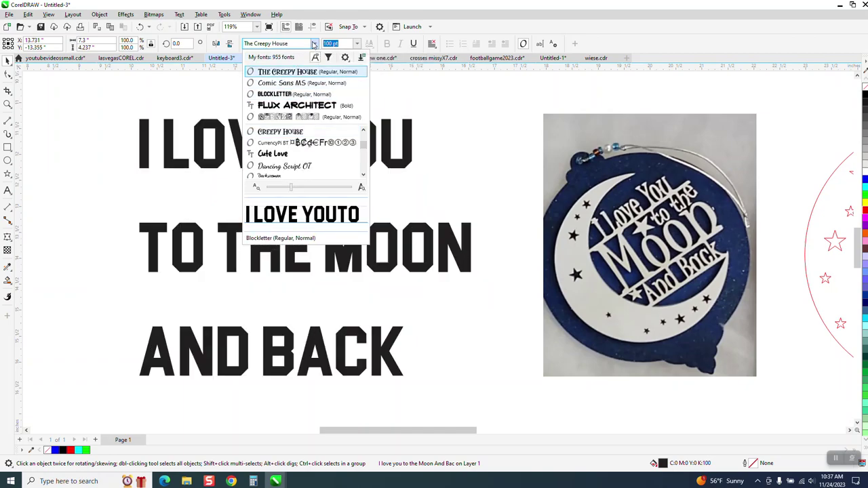
{"action": "left_click", "coordinate": [288, 85]}
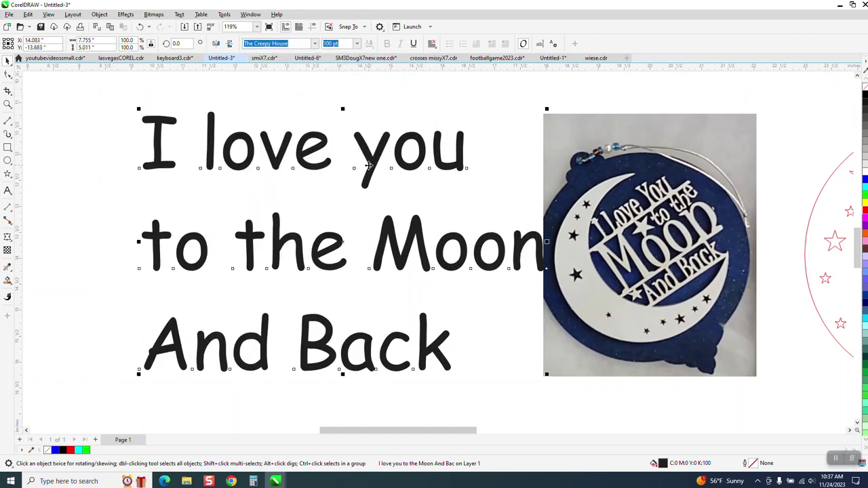
{"action": "left_click_drag", "start_coordinate": [370, 162], "coordinate": [342, 169]}
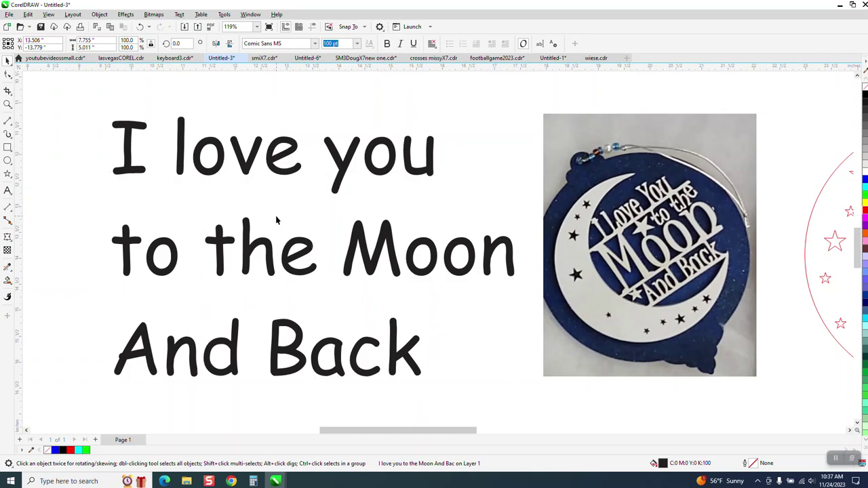
Break the three-line text apart into separate lines and shift the "I love you" line slightly up and left.
{"action": "left_click", "coordinate": [283, 197]}
{"action": "left_click", "coordinate": [288, 175]}
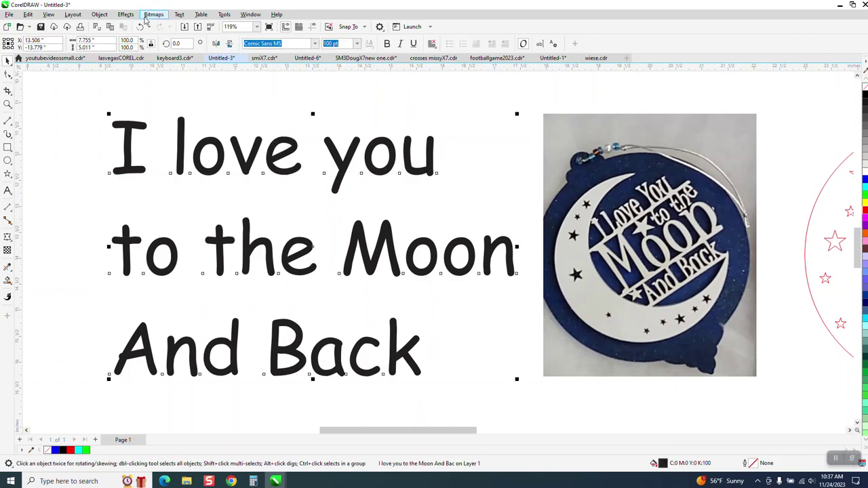
{"action": "left_click", "coordinate": [102, 15]}
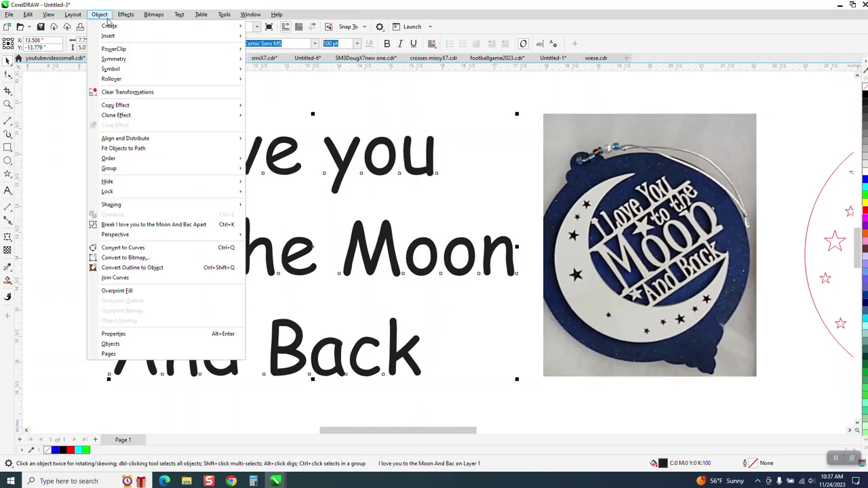
{"action": "left_click", "coordinate": [175, 227]}
{"action": "left_click", "coordinate": [244, 136]}
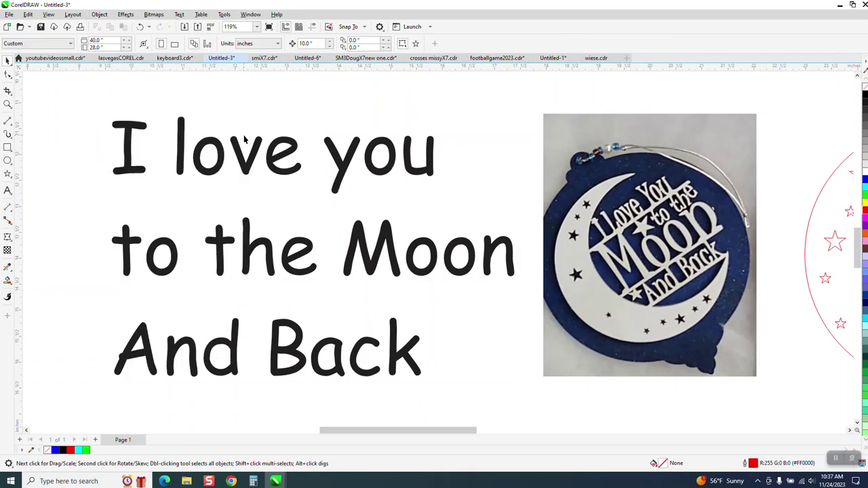
{"action": "mouse_move", "coordinate": [254, 152]}
{"action": "left_mouse_down"}
{"action": "mouse_move", "coordinate": [326, 136]}
{"action": "mouse_move", "coordinate": [249, 145]}
{"action": "left_mouse_up"}
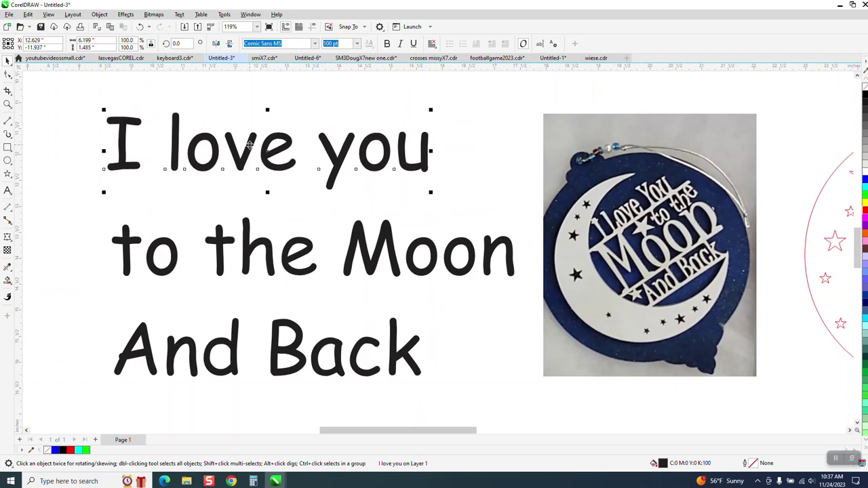
Break the "to the Moon" line apart into separate words.
{"action": "left_click", "coordinate": [270, 249]}
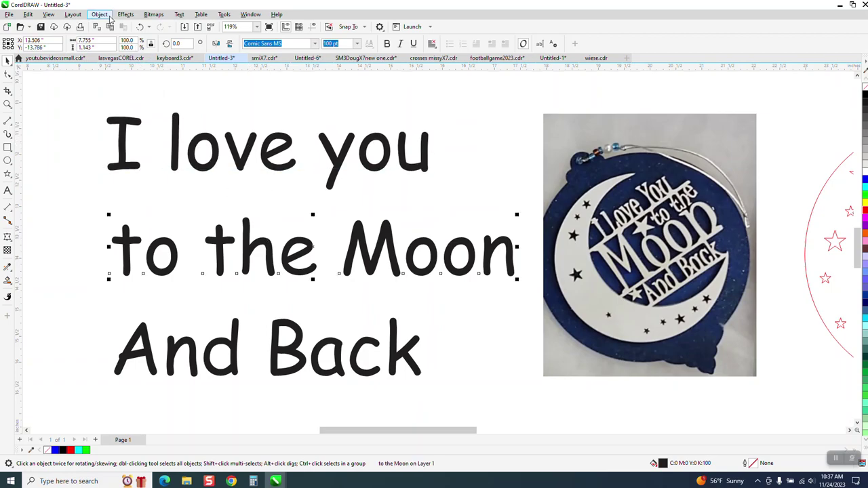
{"action": "left_click", "coordinate": [102, 14]}
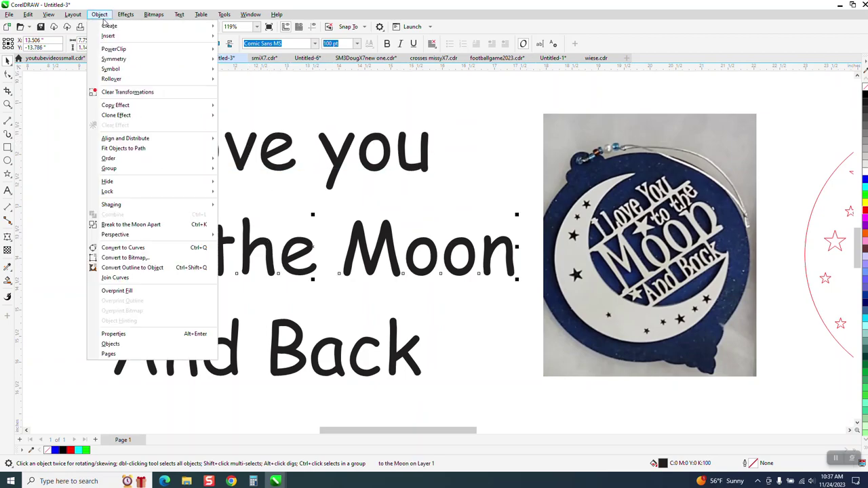
{"action": "left_click", "coordinate": [173, 224]}
{"action": "left_click", "coordinate": [221, 239]}
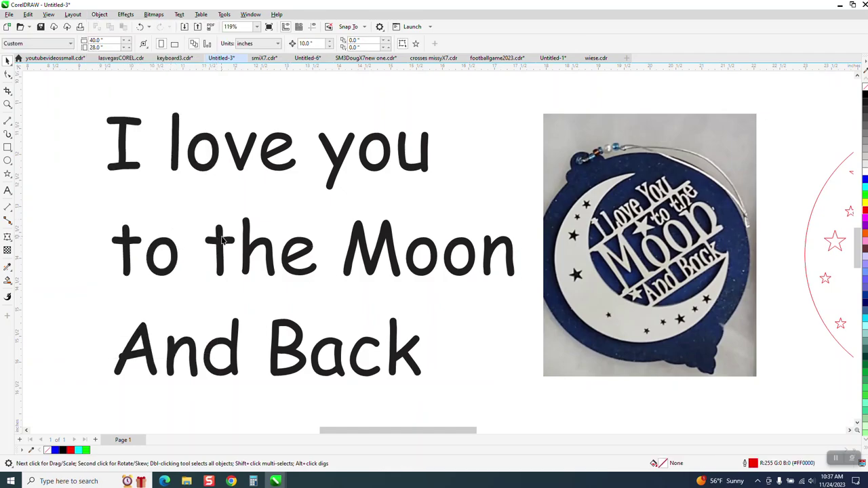
{"action": "left_click", "coordinate": [221, 239]}
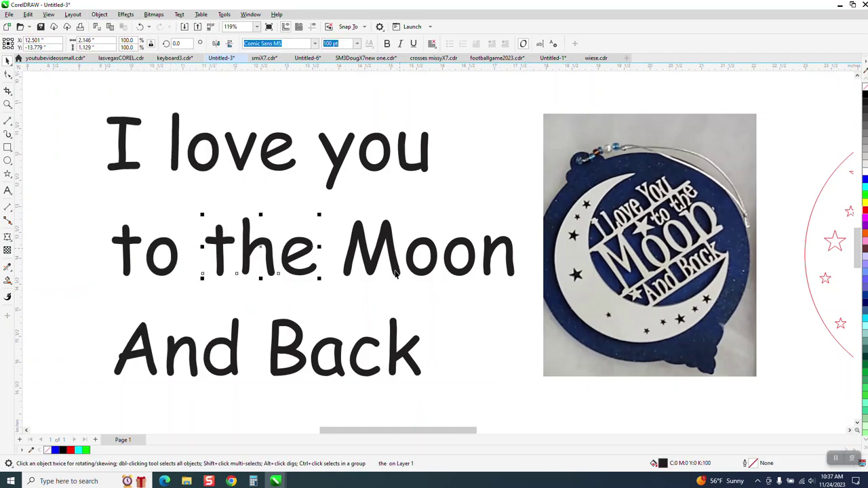
{"action": "left_click", "coordinate": [333, 354]}
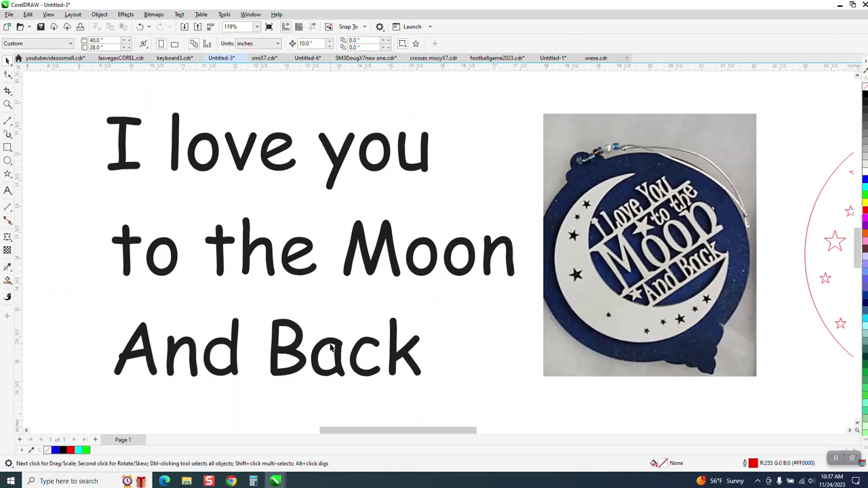
{"action": "left_click", "coordinate": [333, 347]}
Shrink all the text together to about 3.6 inches wide and move it from beside the photo to the crescent's open side.
{"action": "scroll", "coordinate": [265, 307], "scroll_direction": "down", "scroll_amount": 2}
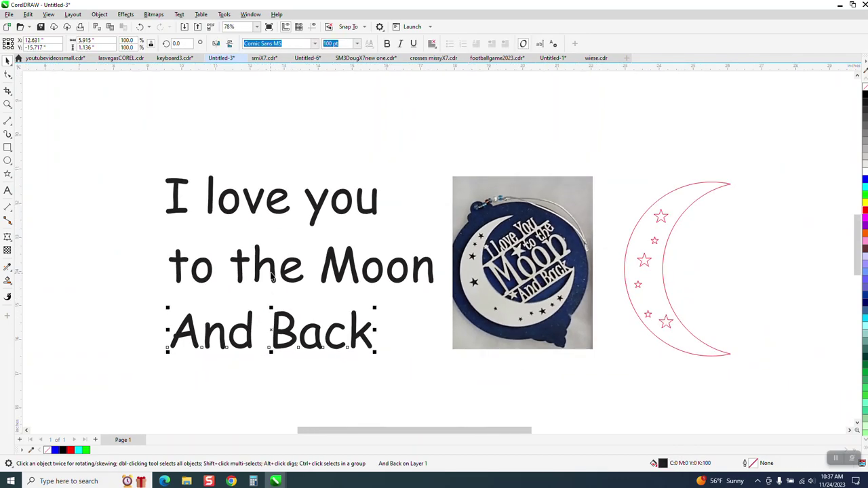
{"action": "left_click_drag", "start_coordinate": [122, 159], "coordinate": [347, 295]}
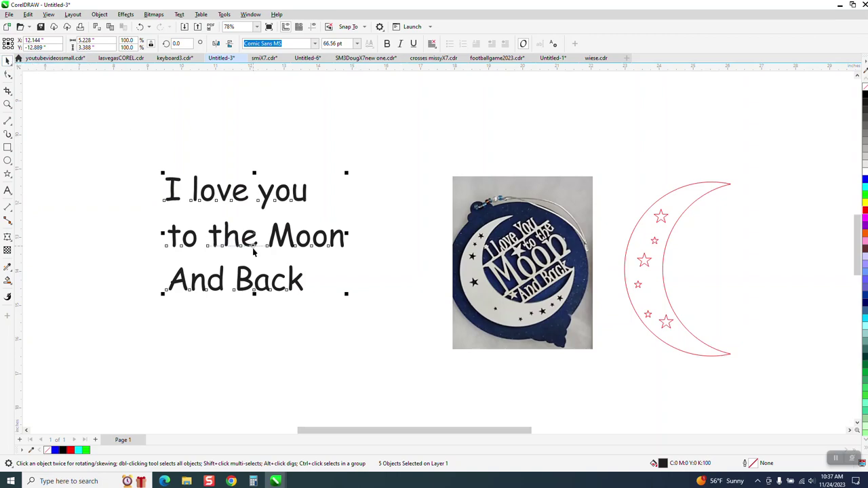
{"action": "left_click_drag", "start_coordinate": [260, 248], "coordinate": [792, 268]}
{"action": "left_click_drag", "start_coordinate": [689, 199], "coordinate": [745, 236]}
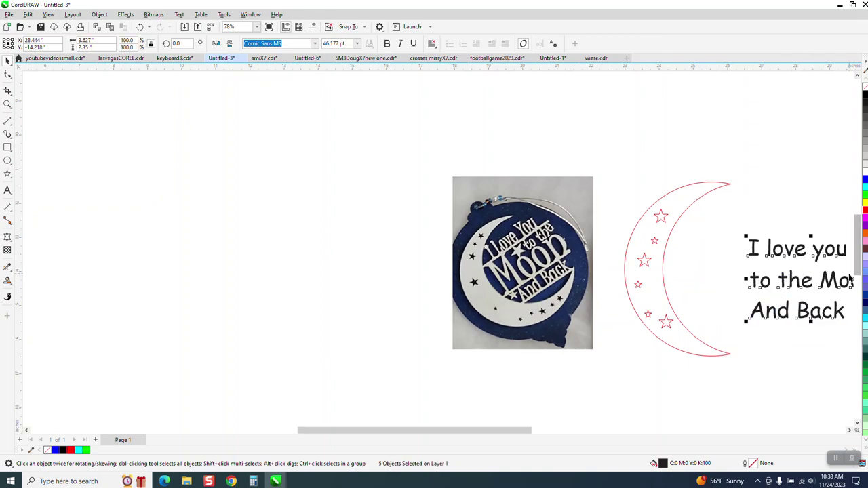
Draw a thin horizontal rectangle about 2.82 by 0.12 inches from the crescent's upper inner edge toward the text.
{"action": "left_click", "coordinate": [8, 104]}
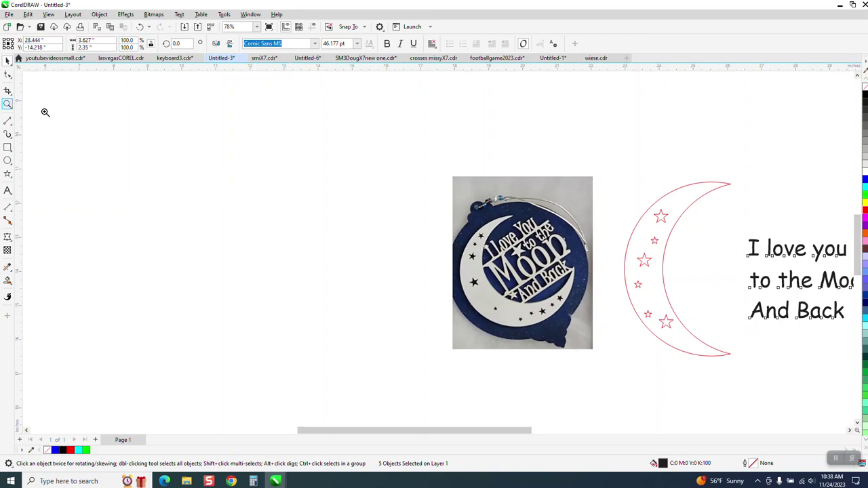
{"action": "left_click_drag", "start_coordinate": [601, 180], "coordinate": [858, 396]}
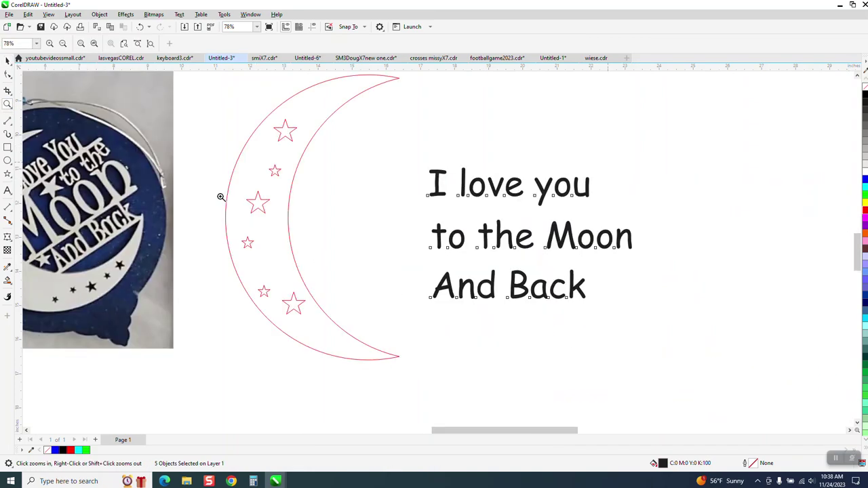
{"action": "left_click", "coordinate": [8, 149]}
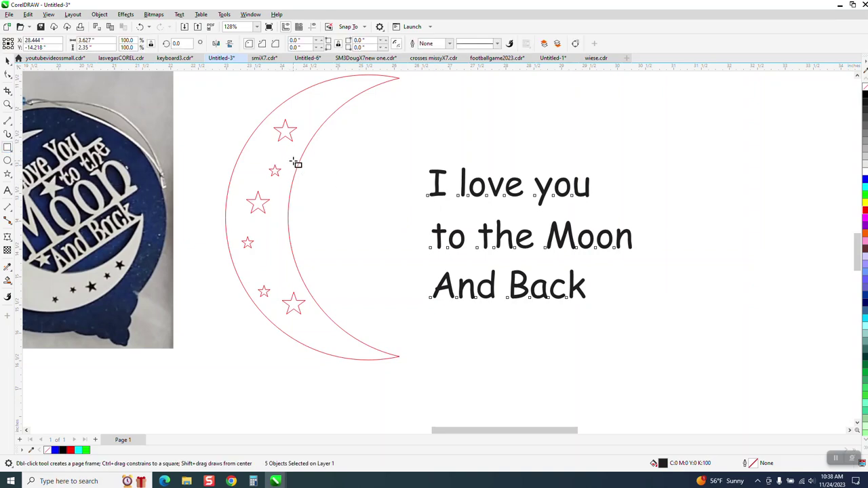
{"action": "left_click_drag", "start_coordinate": [294, 161], "coordinate": [450, 167]}
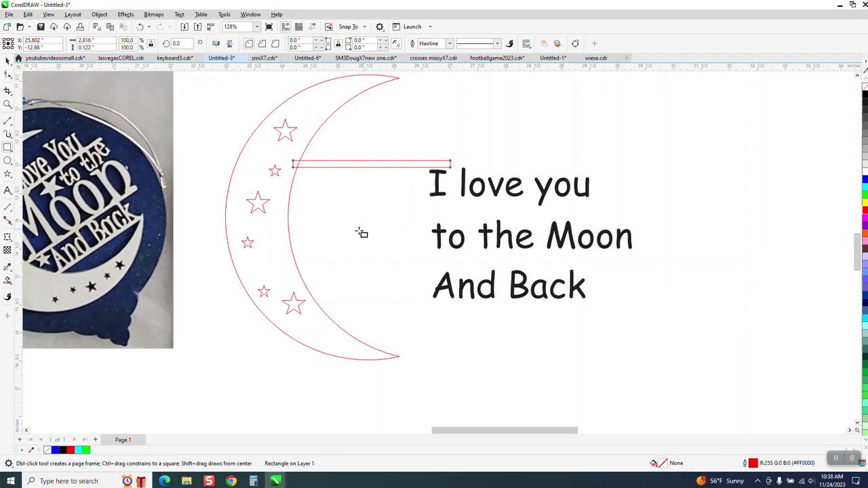
{"action": "left_click", "coordinate": [284, 249]}
{"action": "left_click_drag", "start_coordinate": [286, 257], "coordinate": [425, 257]}
{"action": "key", "text": "Delete"}
Place a copy of the thin rectangle lower in the crescent, overlapping its inner edge as a second bar.
{"action": "left_click", "coordinate": [6, 61]}
{"action": "left_click", "coordinate": [350, 165]}
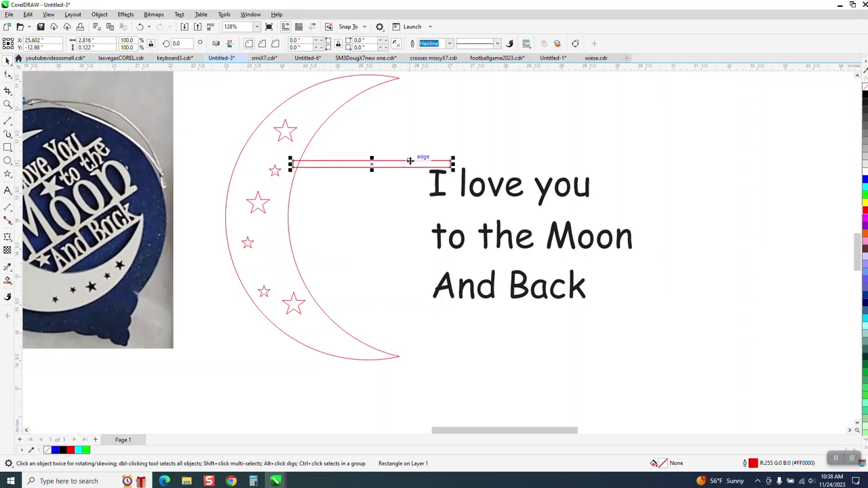
{"action": "left_click_drag", "start_coordinate": [372, 163], "coordinate": [366, 249]}
Try converting all the text to curves with no fill and a black hairline outline, and undo it back to editable text.
{"action": "scroll", "coordinate": [366, 245], "scroll_direction": "down", "scroll_amount": 1}
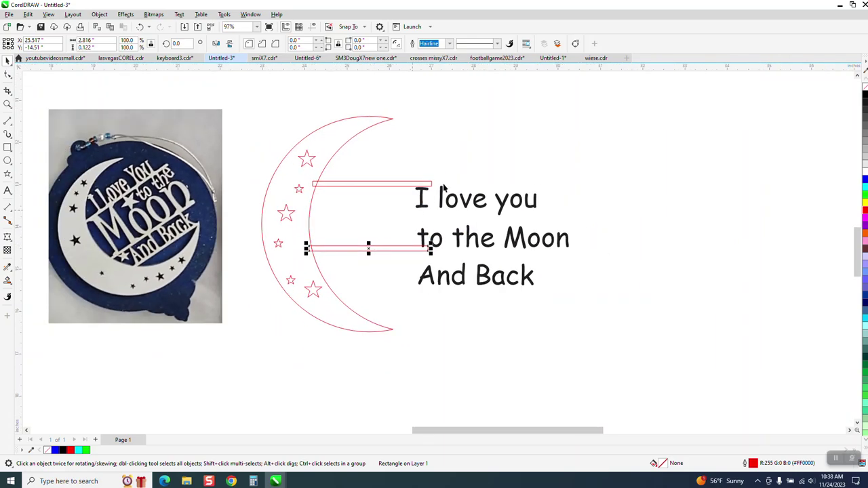
{"action": "left_click_drag", "start_coordinate": [581, 175], "coordinate": [403, 295]}
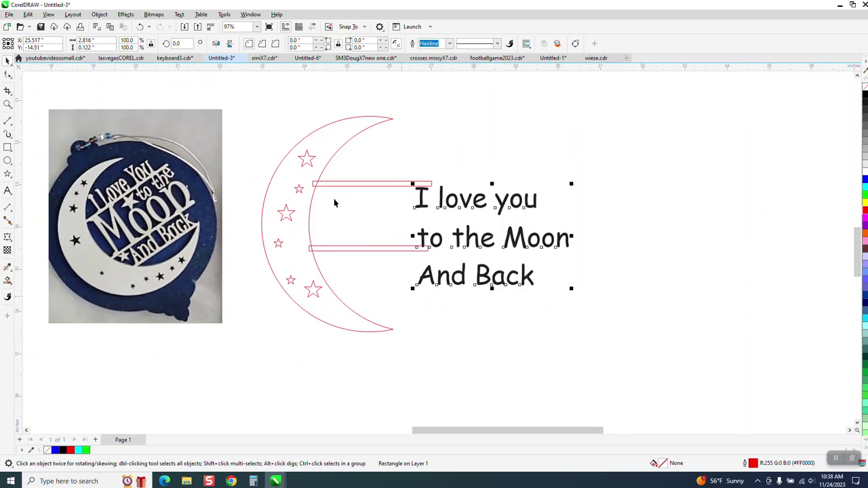
{"action": "left_click", "coordinate": [99, 14]}
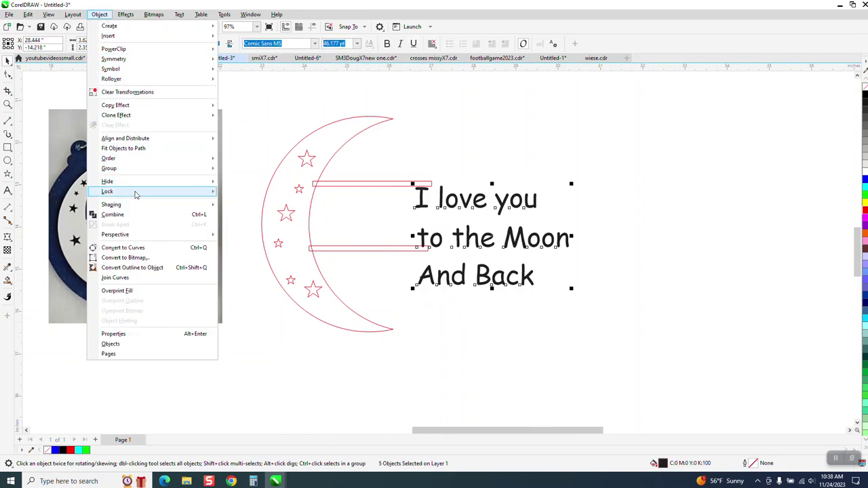
{"action": "left_click", "coordinate": [144, 247]}
{"action": "left_click_drag", "start_coordinate": [630, 164], "coordinate": [387, 298]}
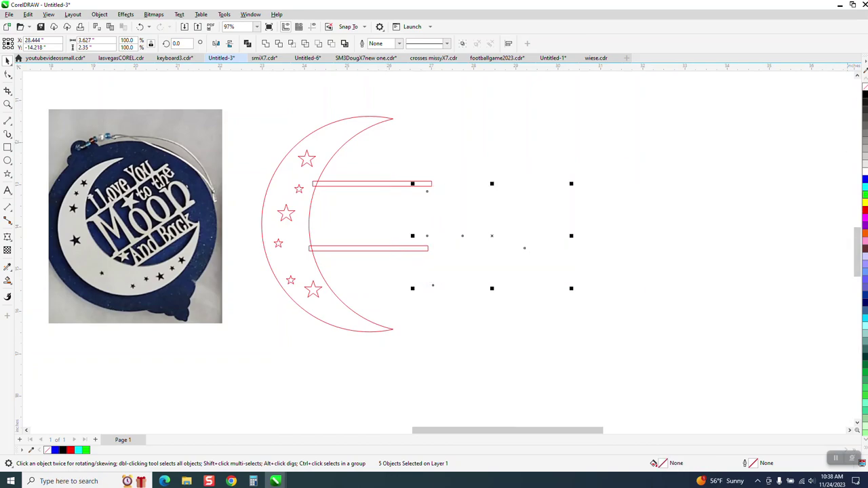
{"action": "left_click", "coordinate": [695, 122]}
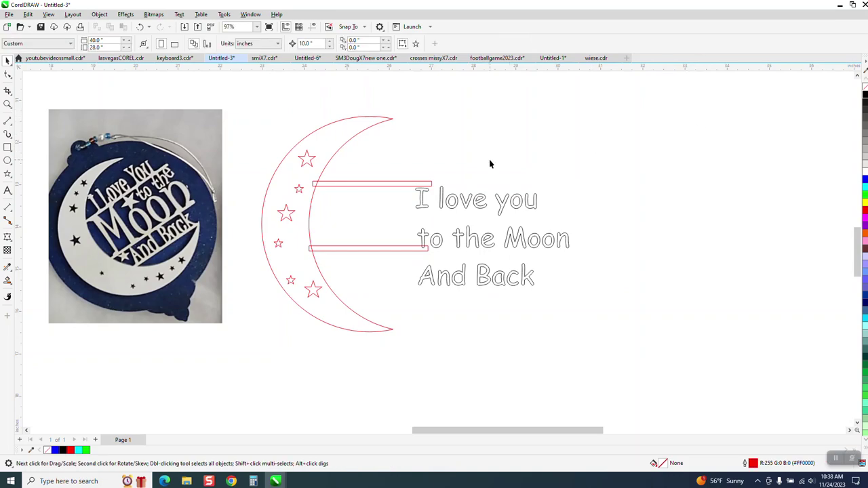
{"action": "left_click", "coordinate": [502, 208]}
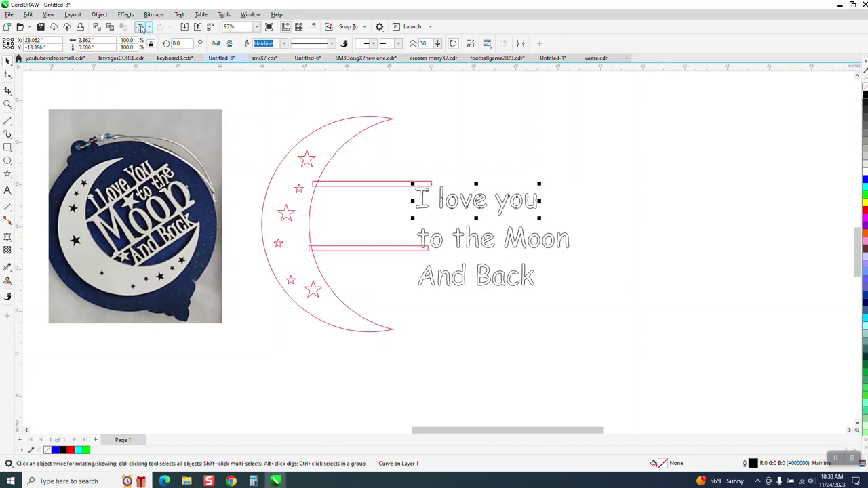
{"action": "left_click", "coordinate": [141, 27]}
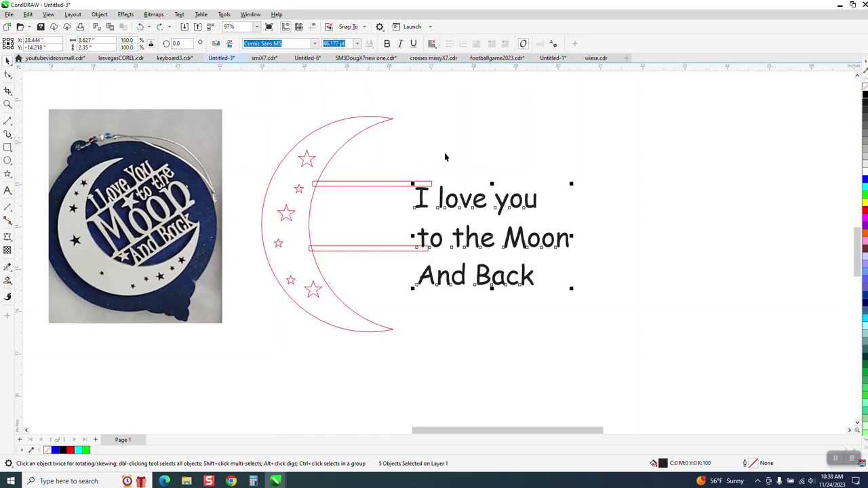
Capitalize the first line's words so the text reads "I Love You".
{"action": "left_click", "coordinate": [499, 201]}
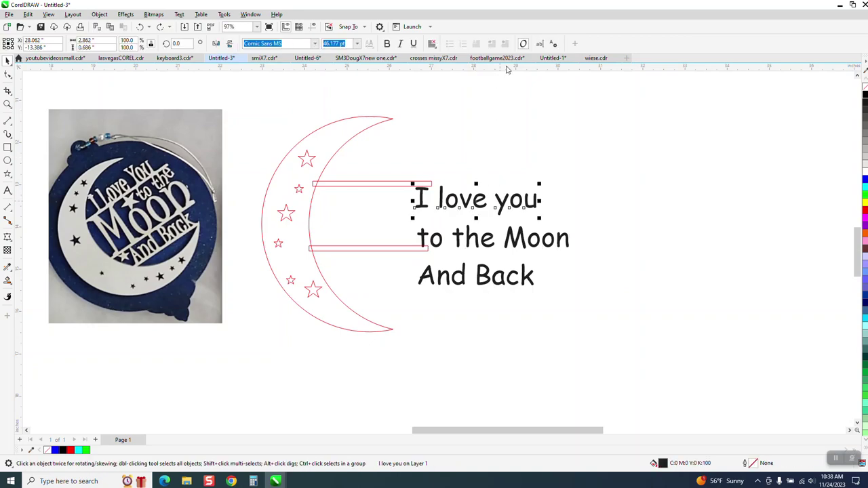
{"action": "left_click", "coordinate": [539, 44]}
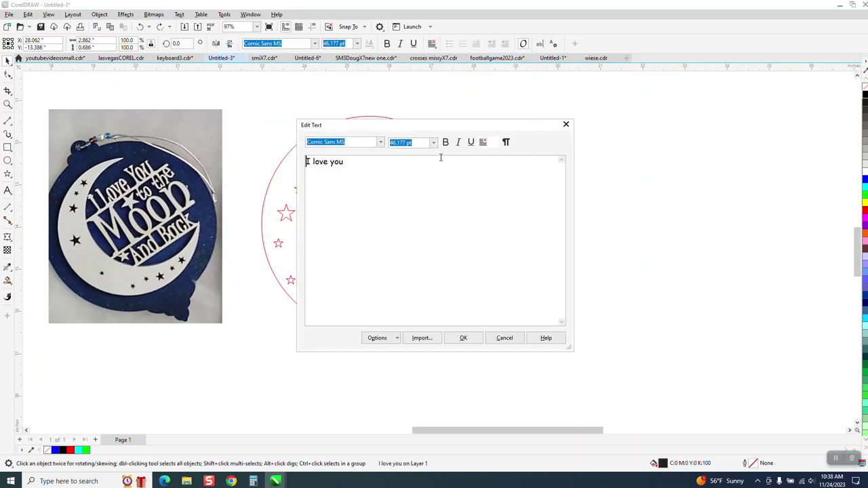
{"action": "left_click", "coordinate": [333, 163]}
{"action": "key", "text": "BackSpace"}
{"action": "type", "text": "Y"}
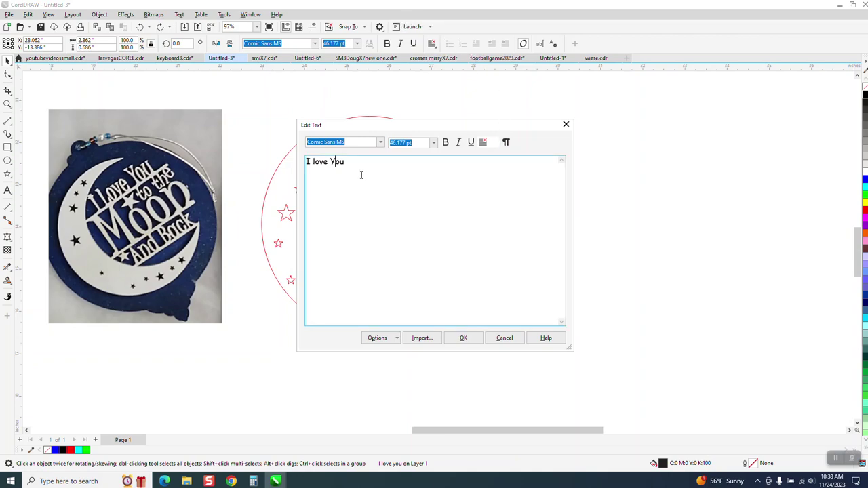
{"action": "left_click", "coordinate": [314, 163]}
{"action": "key", "text": "BackSpace"}
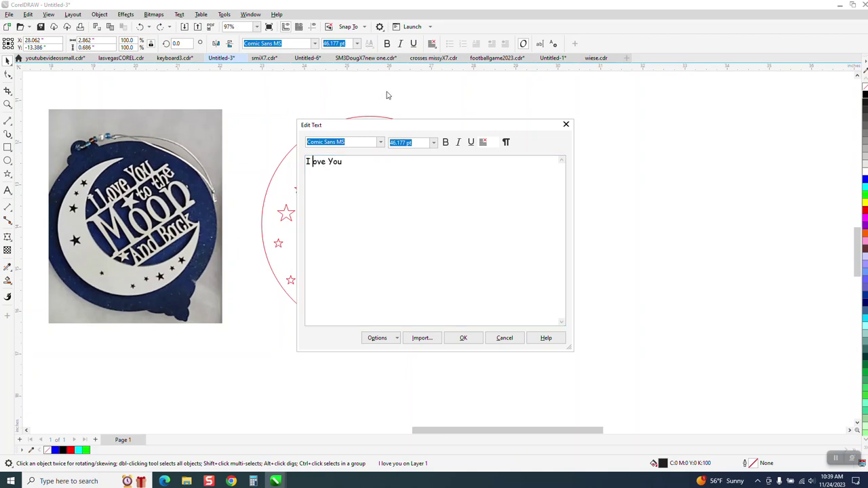
{"action": "type", "text": "l"}
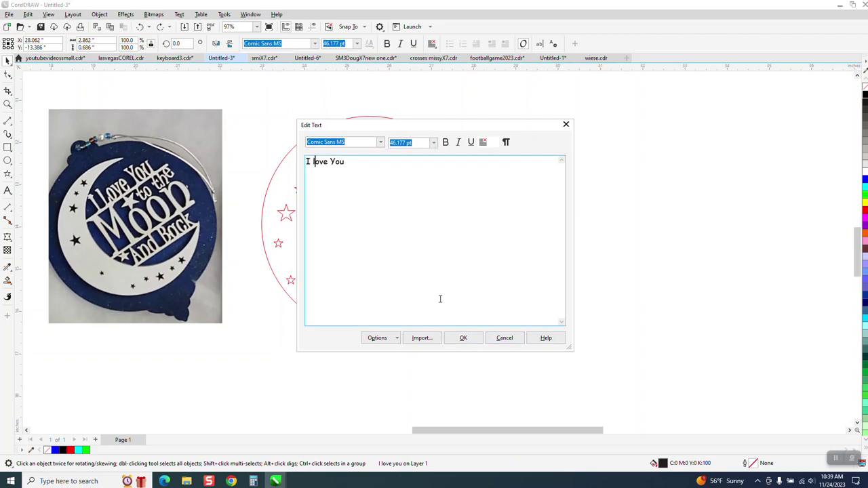
{"action": "key", "text": "BackSpace"}
{"action": "type", "text": "L"}
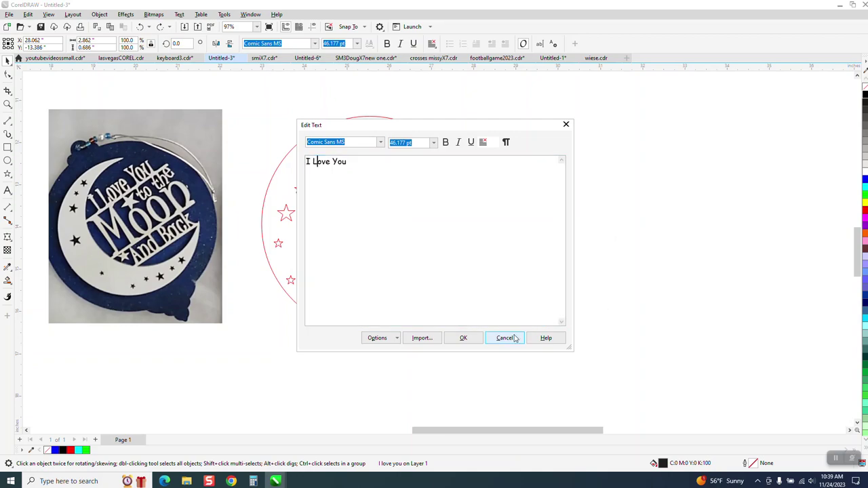
{"action": "left_click", "coordinate": [478, 338]}
Convert all the text to curves, remove its fill and give it a black hairline outline.
{"action": "left_click_drag", "start_coordinate": [395, 162], "coordinate": [568, 292]}
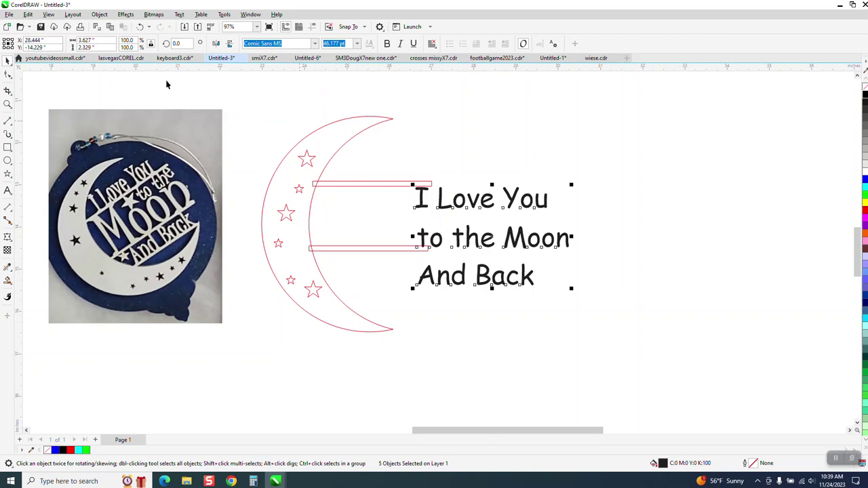
{"action": "left_click", "coordinate": [99, 14]}
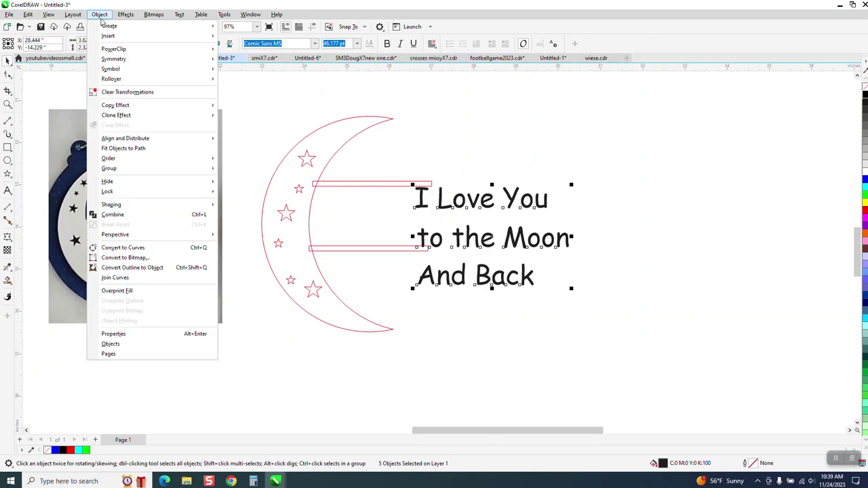
{"action": "left_click", "coordinate": [122, 247]}
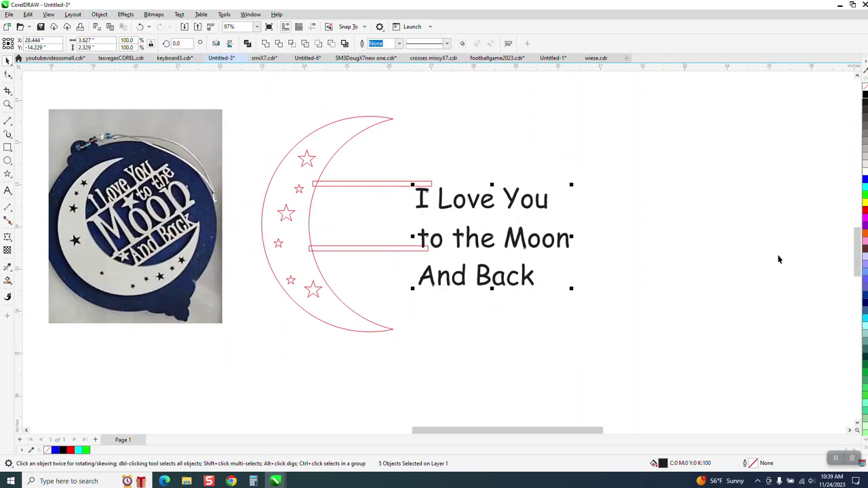
{"action": "left_click", "coordinate": [865, 87]}
{"action": "right_click", "coordinate": [865, 95]}
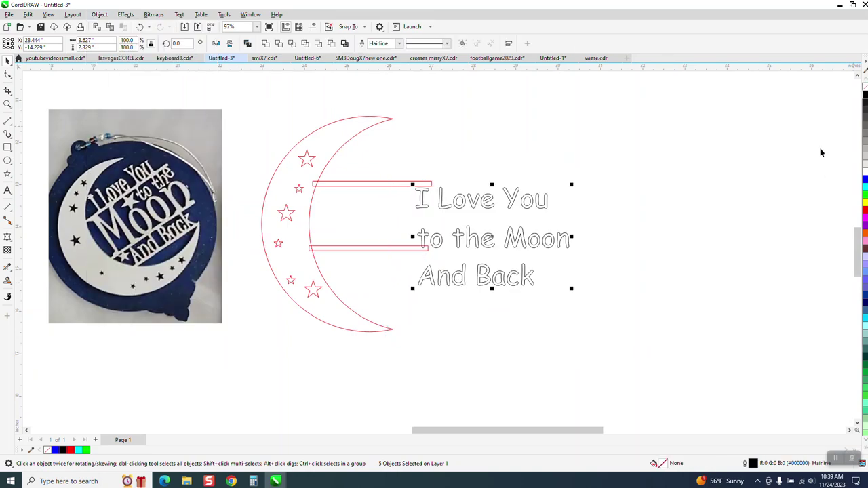
Move "I Love You" up, away from the other lines, and scale all the lettering down to about 80 percent.
{"action": "left_click", "coordinate": [584, 166]}
{"action": "left_click_drag", "start_coordinate": [540, 206], "coordinate": [545, 175]}
{"action": "left_click_drag", "start_coordinate": [615, 139], "coordinate": [352, 324]}
{"action": "left_click_drag", "start_coordinate": [572, 289], "coordinate": [542, 263]}
{"action": "left_click", "coordinate": [577, 204]}
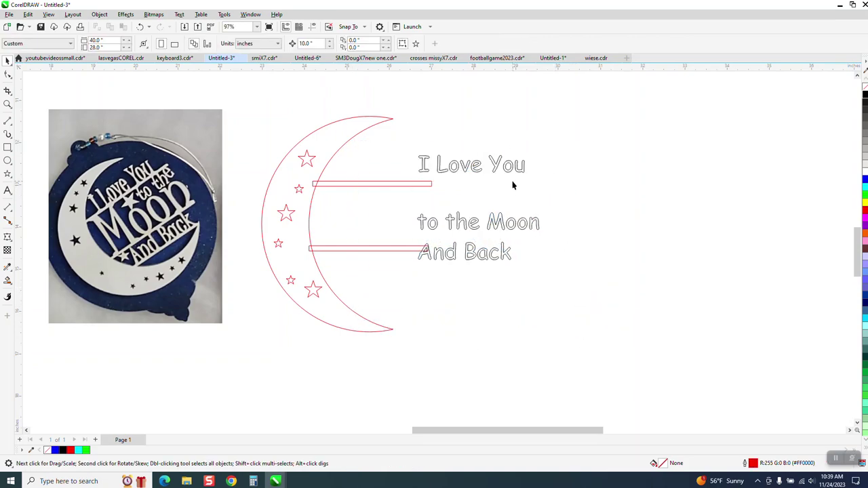
Move "I Love You" onto the crescent's upper bar and set the nudge distance to .01 inches.
{"action": "left_click_drag", "start_coordinate": [510, 174], "coordinate": [416, 184]}
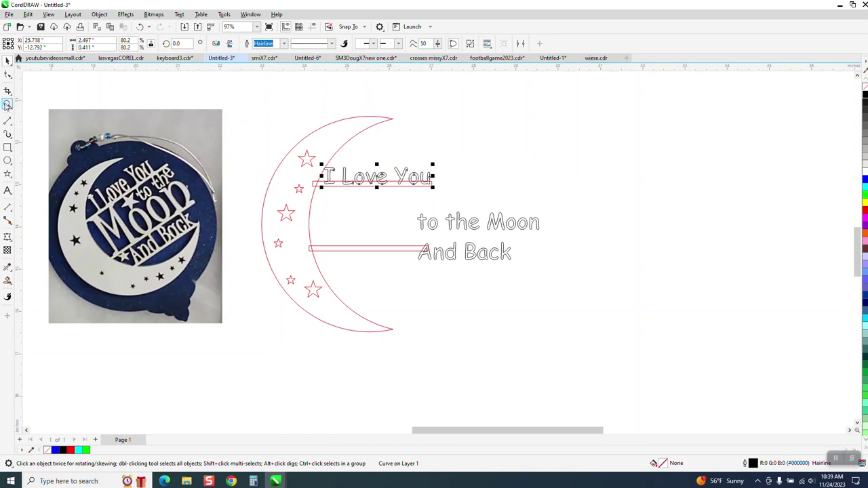
{"action": "left_click", "coordinate": [7, 104]}
{"action": "left_click_drag", "start_coordinate": [311, 149], "coordinate": [516, 236]}
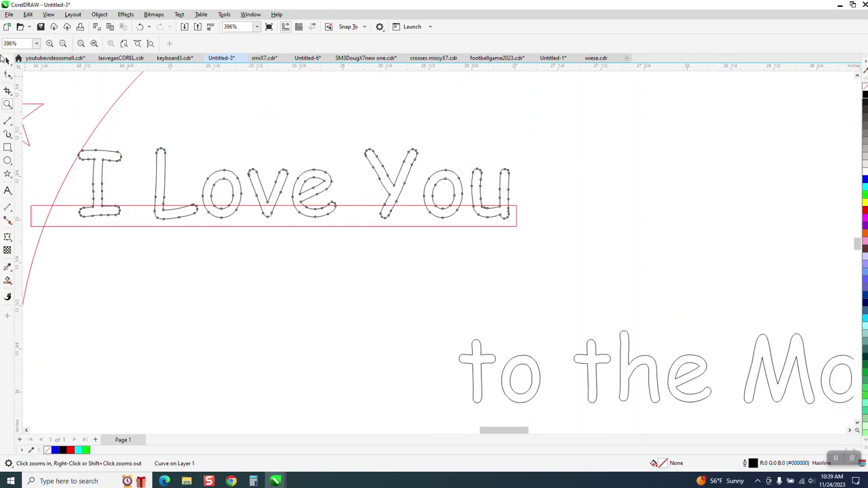
{"action": "left_click", "coordinate": [8, 61]}
{"action": "left_click", "coordinate": [315, 120]}
{"action": "double_click", "coordinate": [312, 43]}
{"action": "type", "text": ".01"}
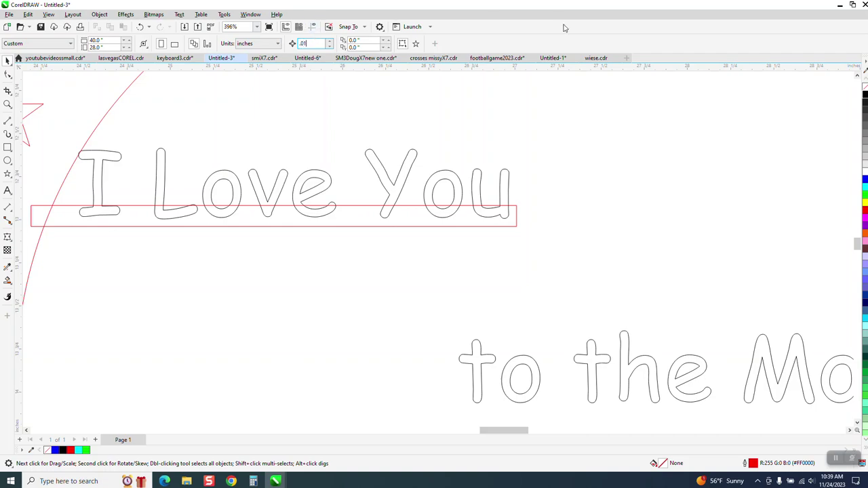
{"action": "left_click", "coordinate": [412, 168]}
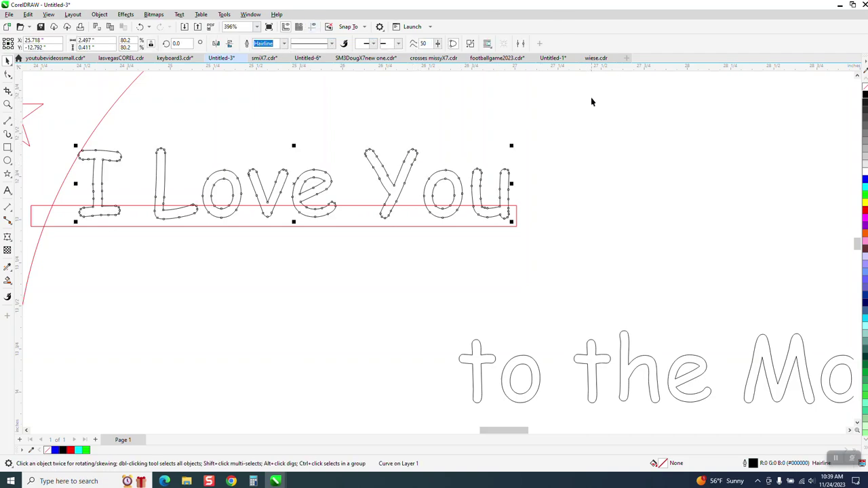
Nudge "I Love You" up 0.05 inches and right 0.01 inches so the letter bases just overlap the upper bar.
{"action": "key", "text": "Up"}
{"action": "key", "text": "Up"}
{"action": "key", "text": "Up"}
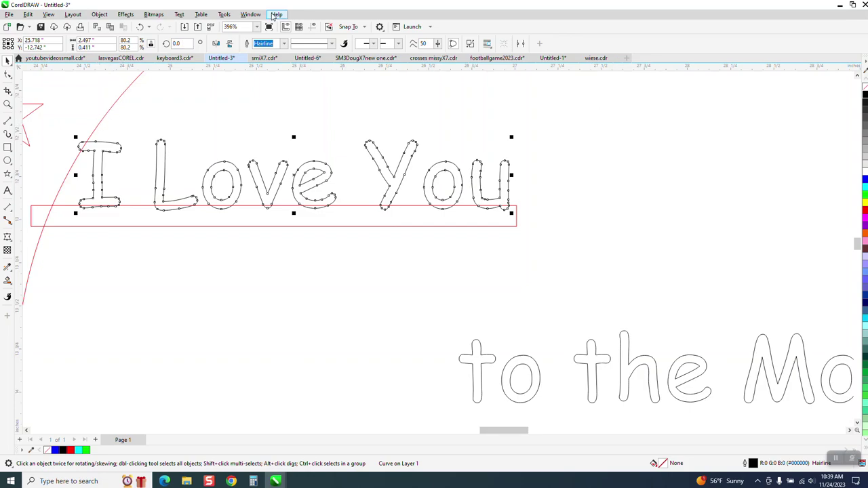
{"action": "key", "text": "Right"}
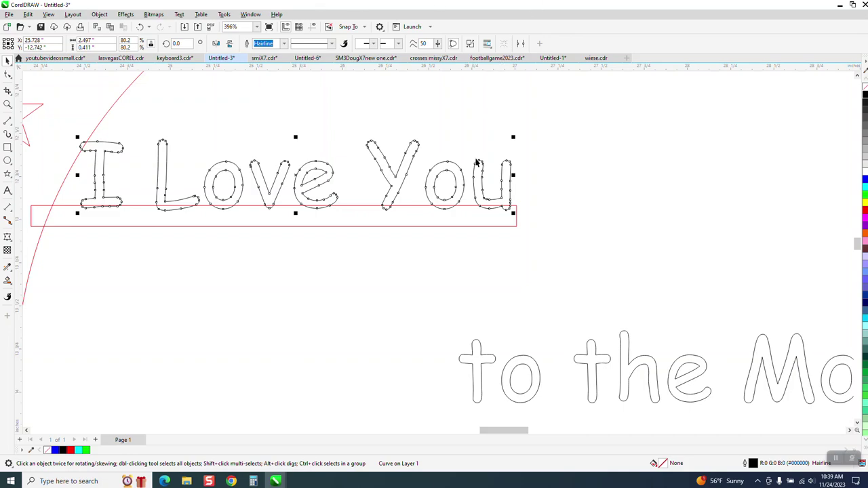
Stretch the upper bar's free end to a length of about 2.93 inches and shift "I Love You" right by about 0.05 inches.
{"action": "left_click", "coordinate": [515, 217]}
{"action": "left_click_drag", "start_coordinate": [519, 215], "coordinate": [540, 216]}
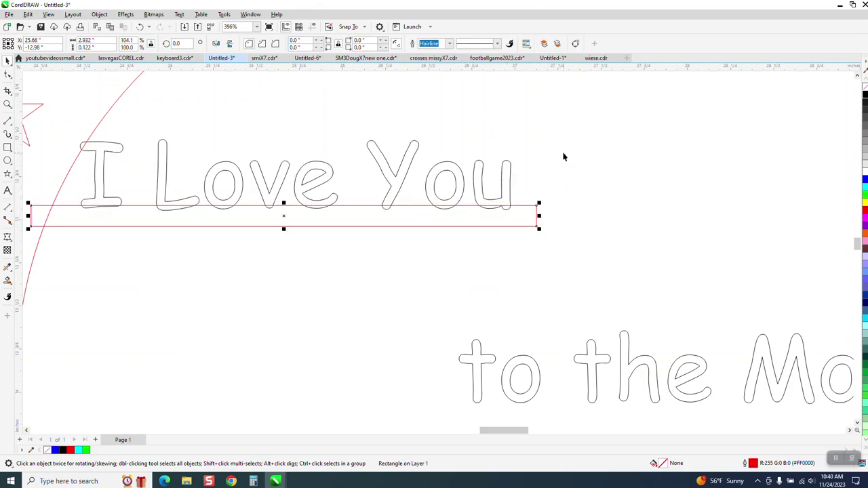
{"action": "left_click_drag", "start_coordinate": [566, 130], "coordinate": [61, 216]}
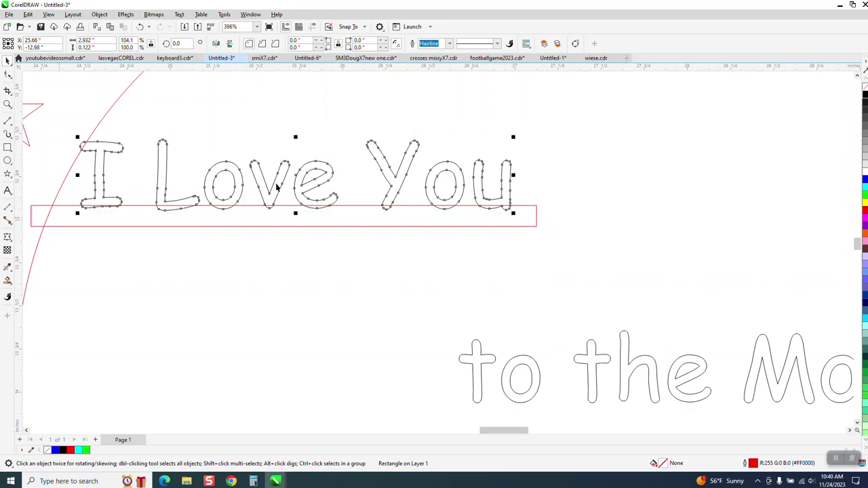
{"action": "left_click_drag", "start_coordinate": [386, 152], "coordinate": [395, 152]}
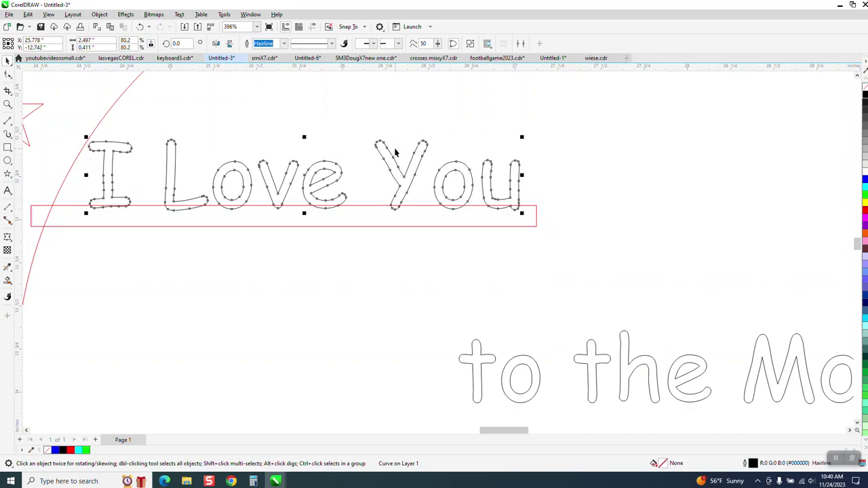
Weld "I Love You" to the upper bar and trim off the bar's end inside the crescent with Virtual Segment Delete.
{"action": "left_click_drag", "start_coordinate": [591, 120], "coordinate": [87, 271]}
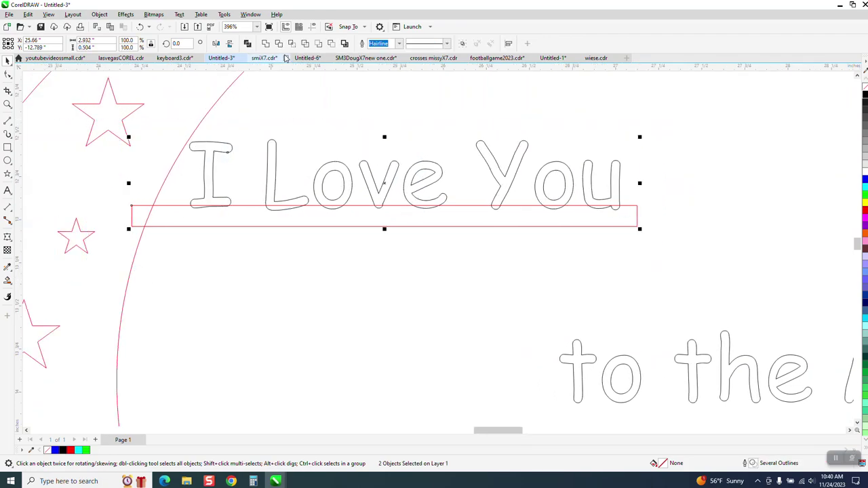
{"action": "left_click", "coordinate": [269, 44]}
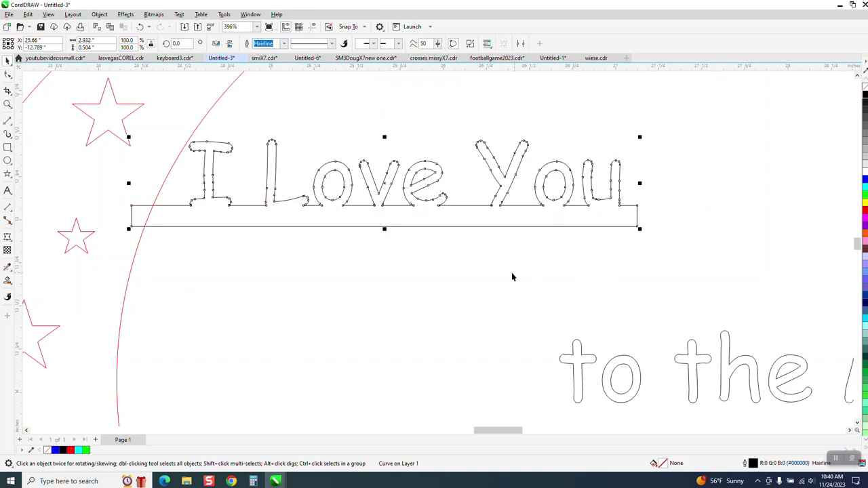
{"action": "scroll", "coordinate": [464, 271], "scroll_direction": "down", "scroll_amount": 1}
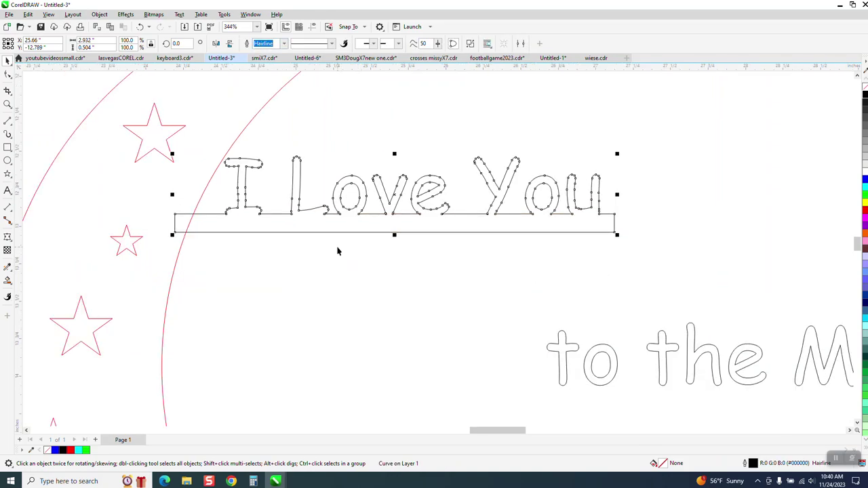
{"action": "left_click", "coordinate": [11, 97]}
{"action": "left_click", "coordinate": [34, 113]}
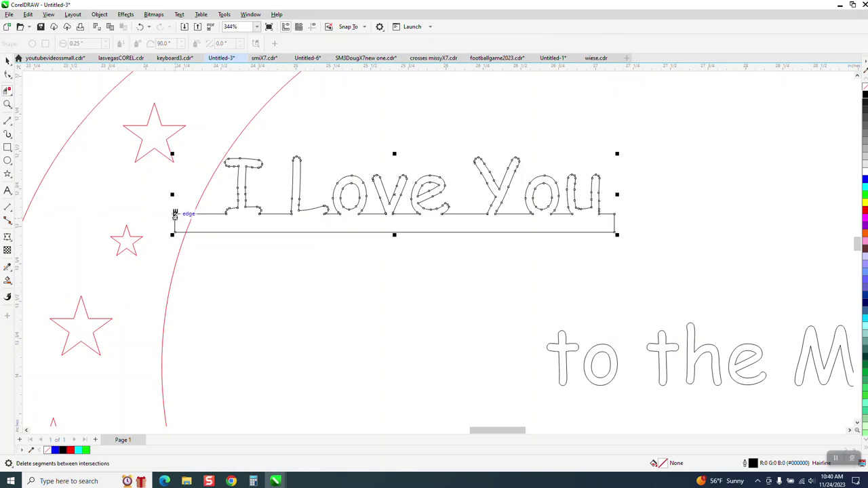
{"action": "left_click", "coordinate": [192, 220]}
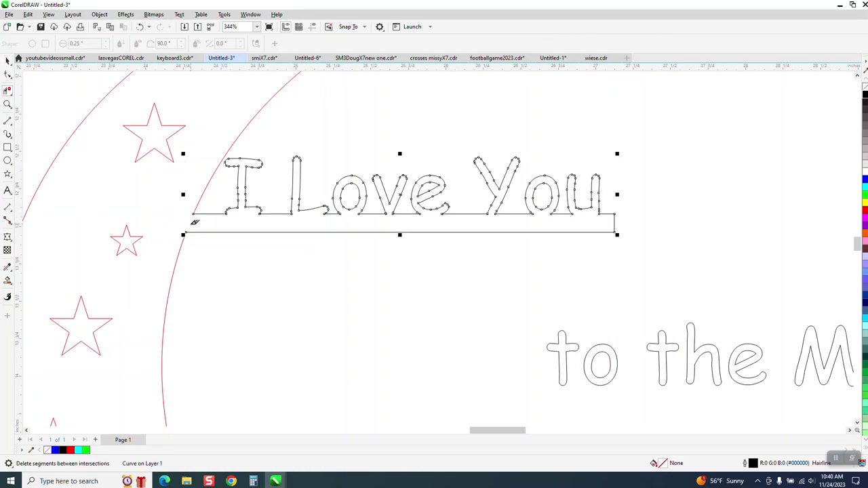
{"action": "left_click", "coordinate": [7, 60]}
Separate "Moon" from "to the", enlarge it to about 177 percent and place it over the raised lower bar.
{"action": "scroll", "coordinate": [194, 167], "scroll_direction": "down", "scroll_amount": 3}
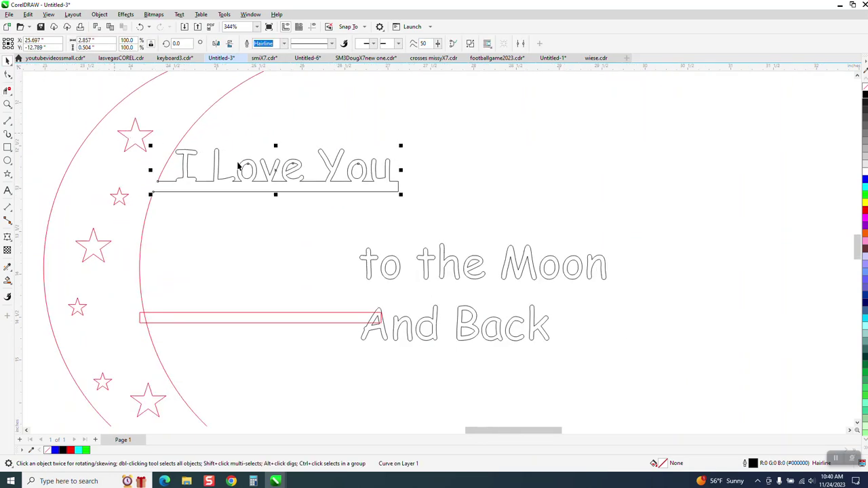
{"action": "scroll", "coordinate": [509, 296], "scroll_direction": "down", "scroll_amount": 2}
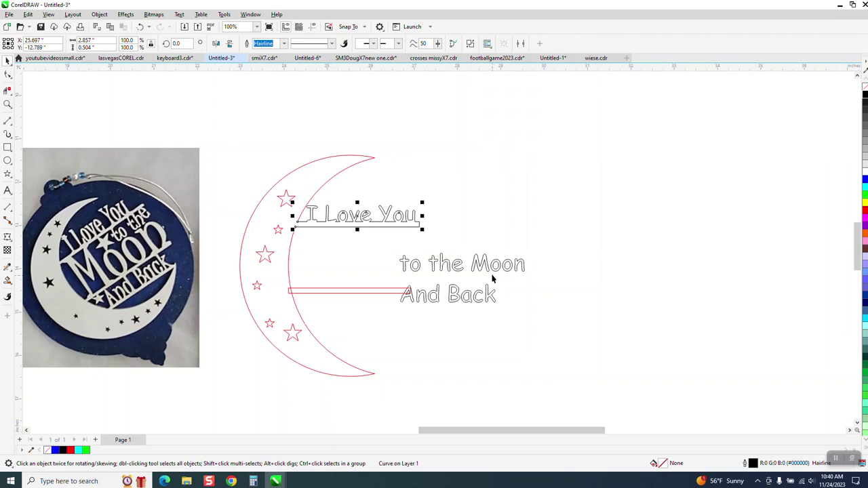
{"action": "left_click", "coordinate": [495, 271]}
{"action": "left_click_drag", "start_coordinate": [495, 272], "coordinate": [426, 234]}
{"action": "left_click", "coordinate": [385, 288]}
{"action": "left_click", "coordinate": [387, 252]}
{"action": "left_click_drag", "start_coordinate": [365, 259], "coordinate": [350, 261]}
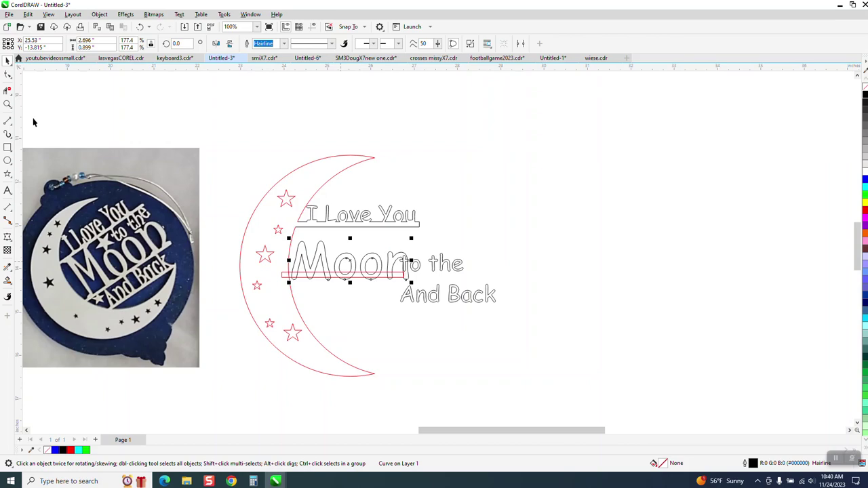
Scale "Moon" down to about 2.49 inches wide and move it up so its letters rest on the lower bar.
{"action": "left_click", "coordinate": [8, 104]}
{"action": "left_click_drag", "start_coordinate": [181, 163], "coordinate": [677, 369]}
{"action": "left_click", "coordinate": [8, 60]}
{"action": "left_click", "coordinate": [306, 243]}
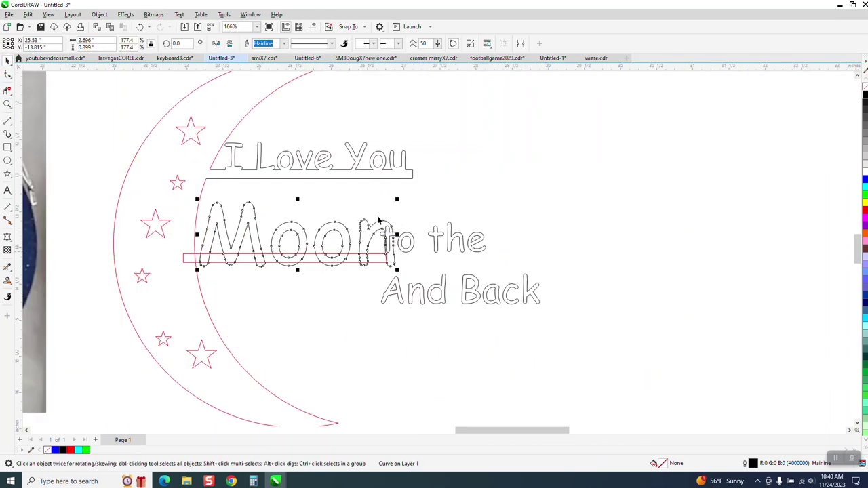
{"action": "left_click_drag", "start_coordinate": [396, 198], "coordinate": [382, 199]}
{"action": "left_click_drag", "start_coordinate": [339, 242], "coordinate": [338, 236]}
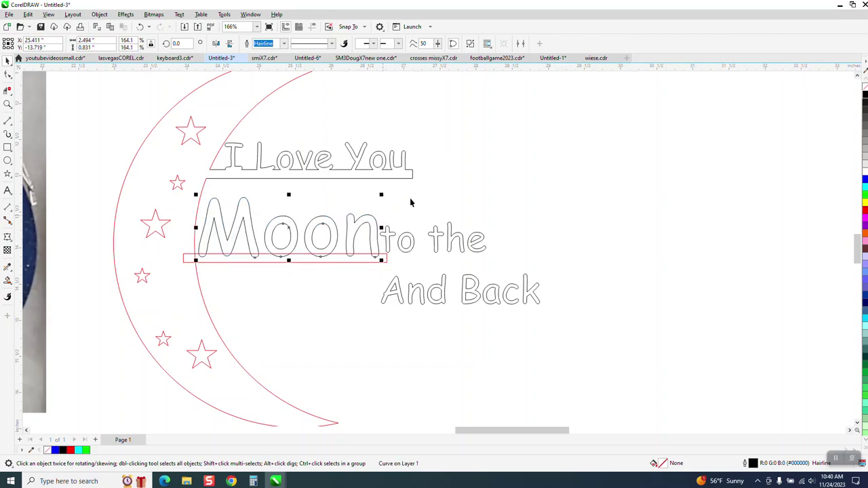
Move "Moon" and its bar up beneath "I Love You", and shift "to the" and "And Back" right, clear of the design.
{"action": "left_click_drag", "start_coordinate": [409, 198], "coordinate": [179, 281]}
{"action": "left_click_drag", "start_coordinate": [287, 231], "coordinate": [289, 211]}
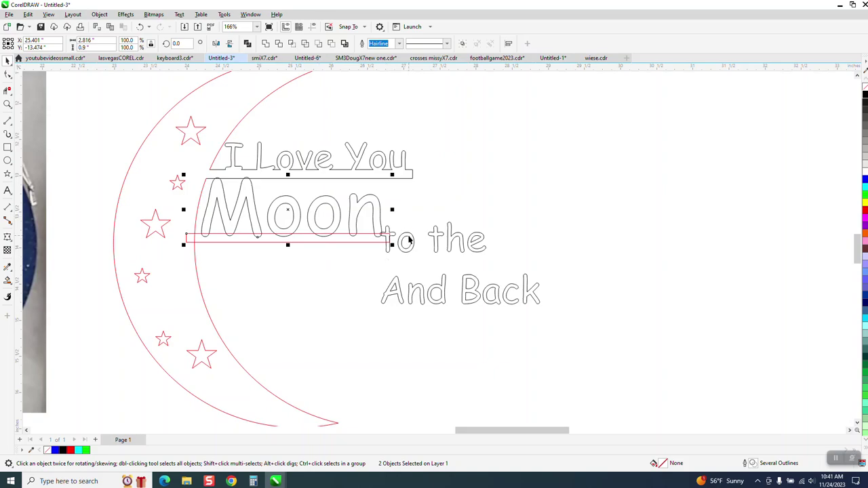
{"action": "left_click_drag", "start_coordinate": [590, 221], "coordinate": [370, 330]}
{"action": "left_click_drag", "start_coordinate": [464, 270], "coordinate": [527, 279]}
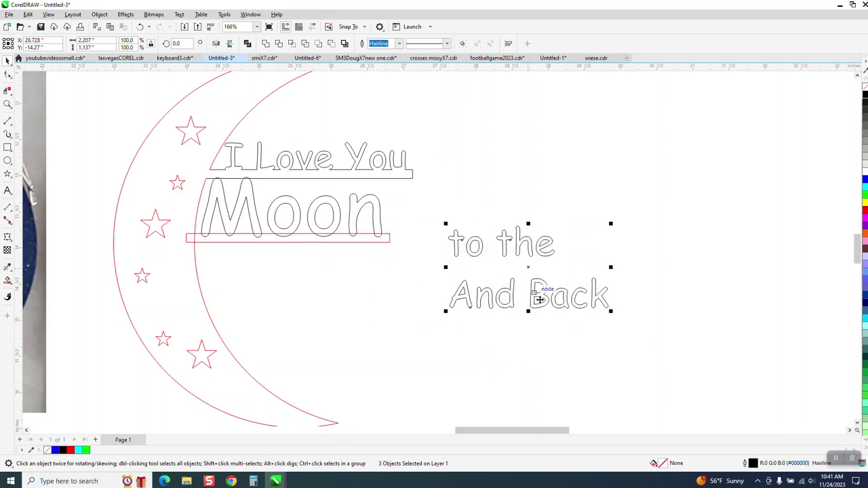
Lower "Moon" with its bar by about 0.23 inches and place "to the" between the upper bar and "Moon".
{"action": "scroll", "coordinate": [539, 296], "scroll_direction": "down", "scroll_amount": 2}
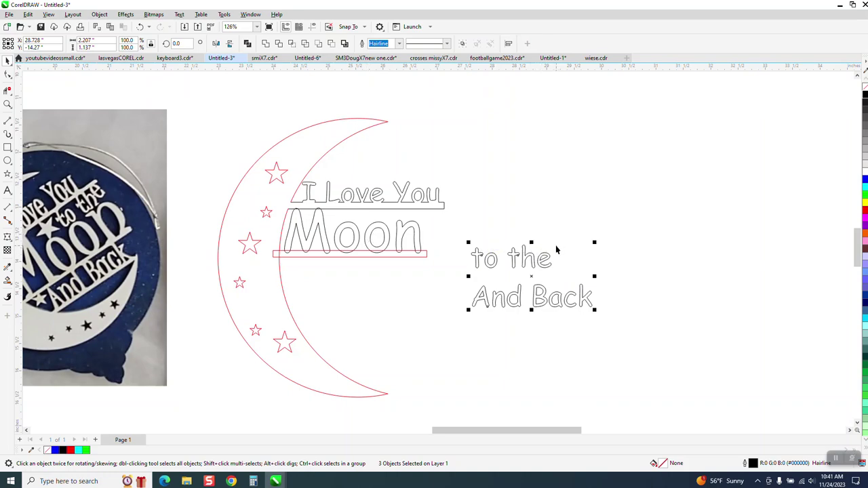
{"action": "left_click_drag", "start_coordinate": [467, 202], "coordinate": [269, 284]}
{"action": "left_click_drag", "start_coordinate": [349, 239], "coordinate": [350, 251]}
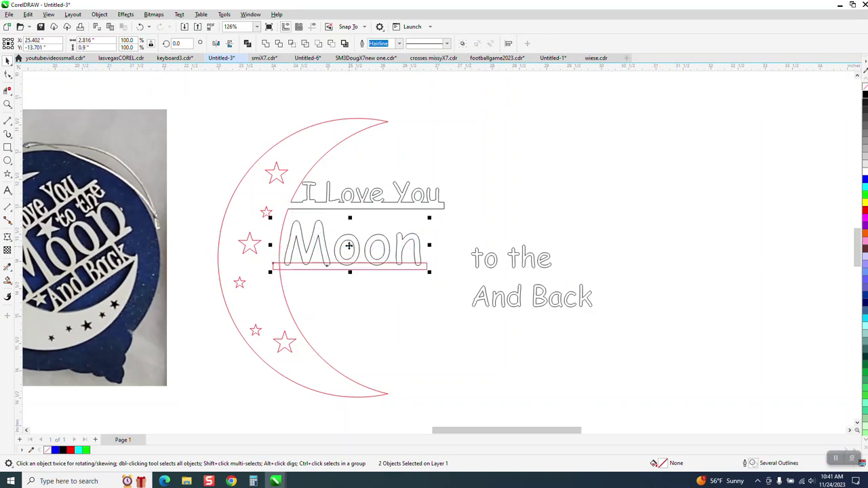
{"action": "left_click", "coordinate": [519, 259]}
{"action": "left_click_drag", "start_coordinate": [505, 257], "coordinate": [371, 221]}
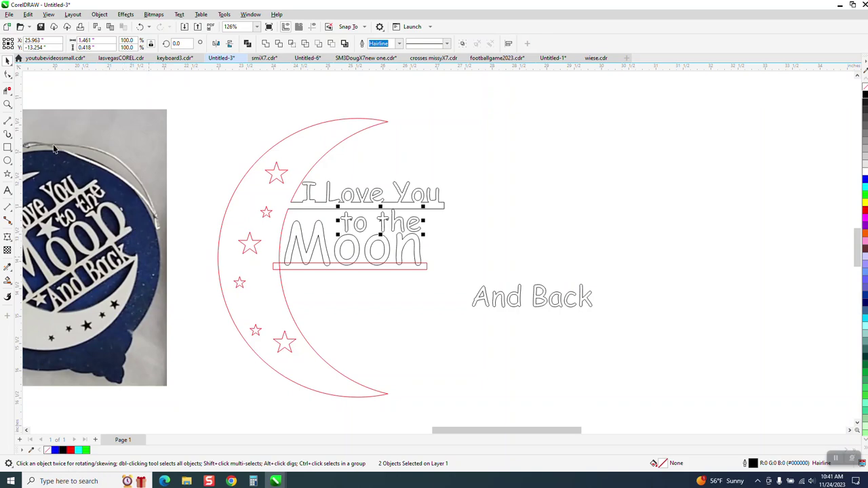
Scale "to the" down to about 1.42 inches wide and lower it onto the tops of the "oon" letters.
{"action": "left_click", "coordinate": [9, 105]}
{"action": "left_click_drag", "start_coordinate": [293, 177], "coordinate": [467, 292]}
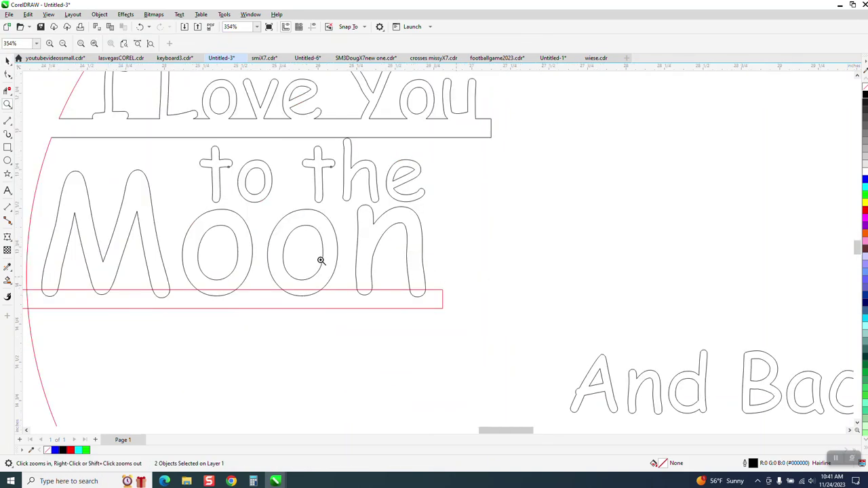
{"action": "left_click", "coordinate": [8, 61]}
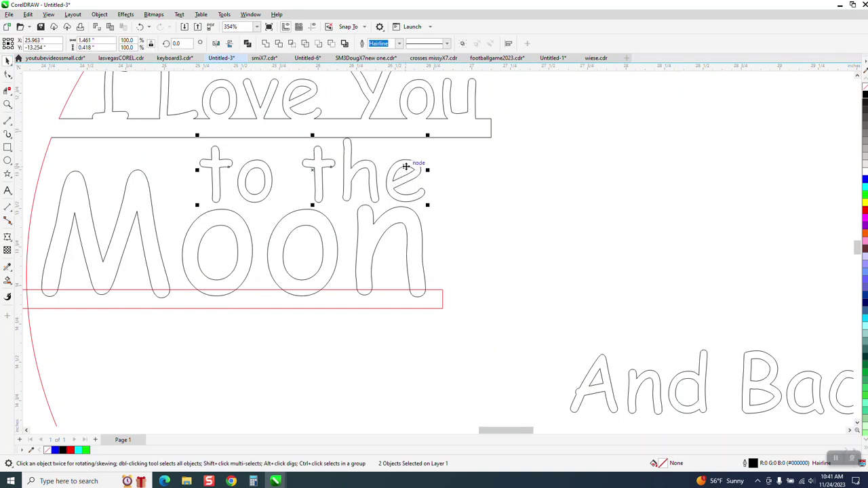
{"action": "left_click_drag", "start_coordinate": [427, 204], "coordinate": [398, 195]}
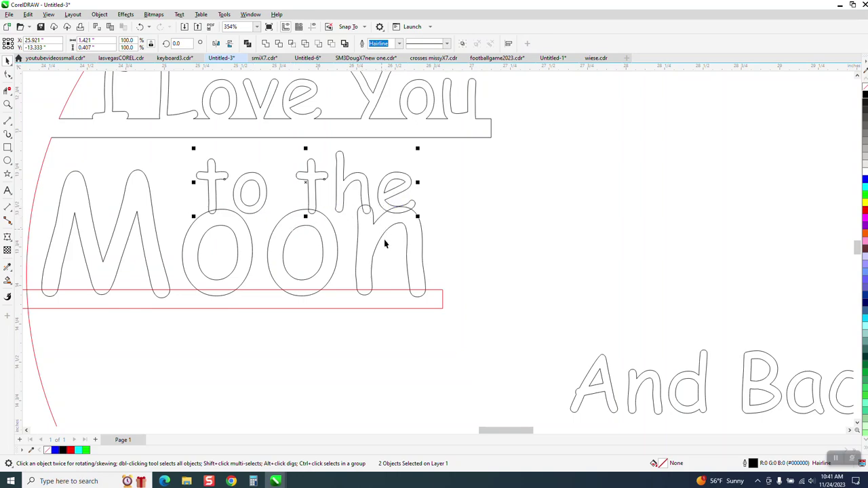
Weld "to the", "Moon" and the lower bar into one shape.
{"action": "scroll", "coordinate": [386, 256], "scroll_direction": "down", "scroll_amount": 1}
{"action": "scroll", "coordinate": [393, 251], "scroll_direction": "down", "scroll_amount": 1}
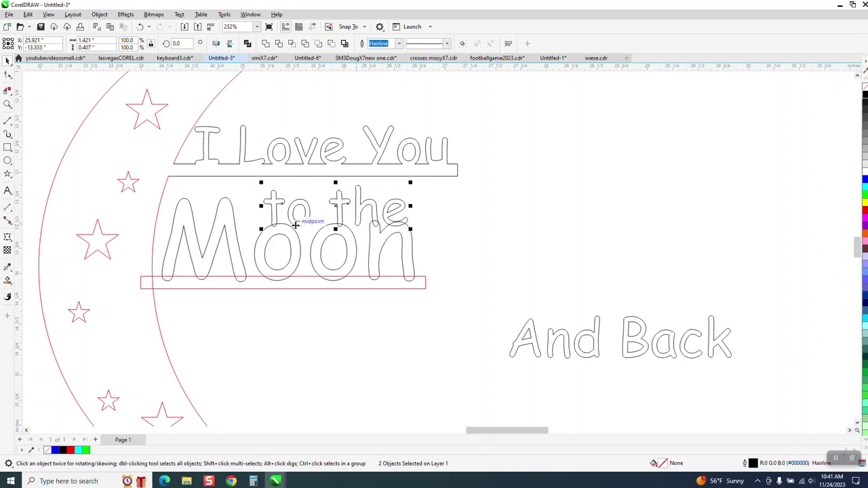
{"action": "left_click_drag", "start_coordinate": [453, 183], "coordinate": [135, 311]}
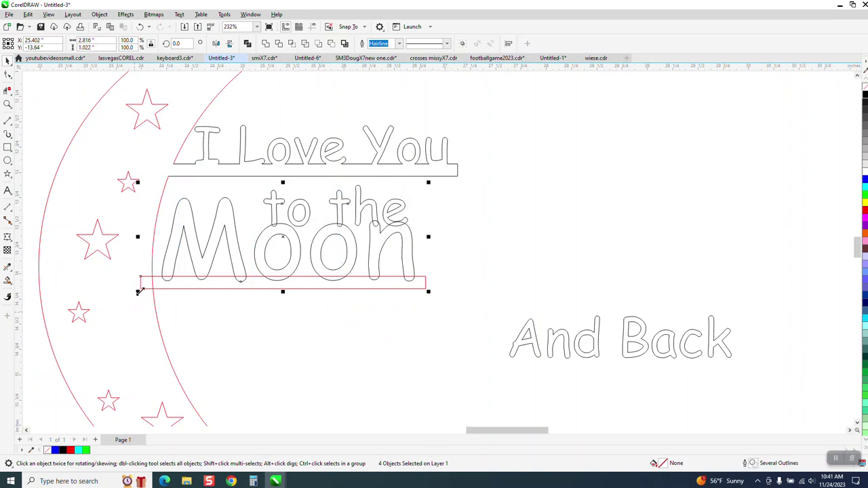
{"action": "left_click", "coordinate": [266, 43]}
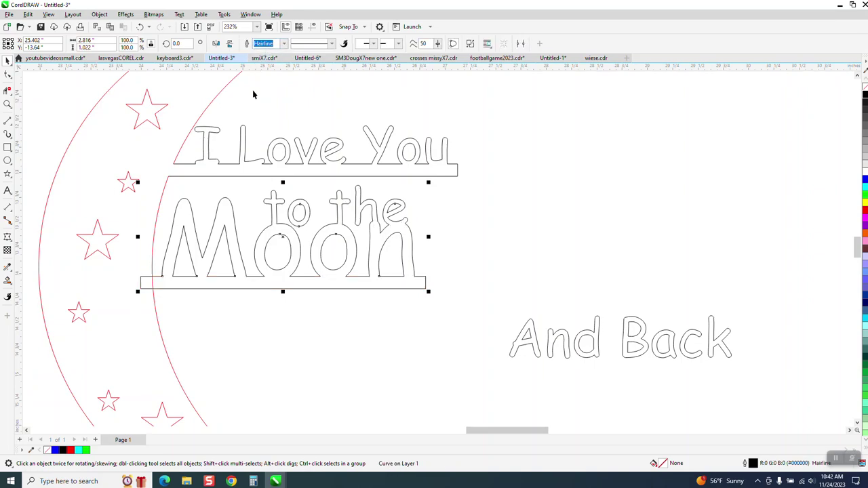
Trim off the lower bar's end inside the crescent with Virtual Segment Delete, undoing the misplaced first cut.
{"action": "left_click", "coordinate": [7, 90]}
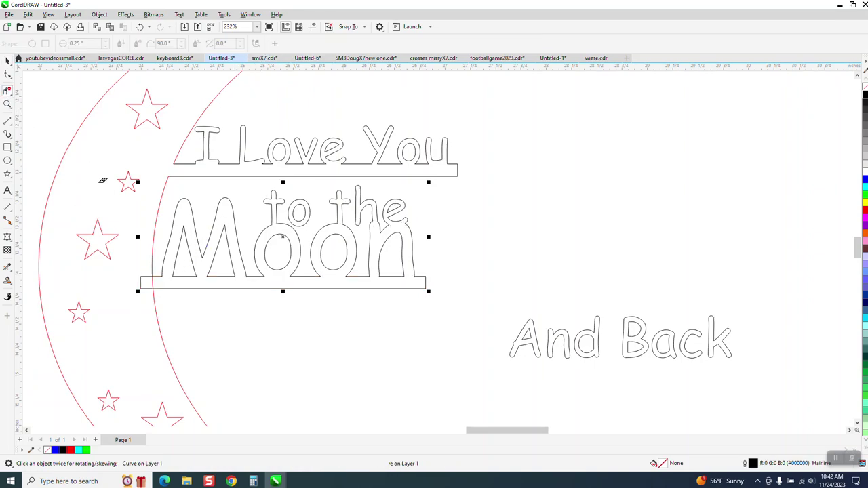
{"action": "left_click", "coordinate": [152, 283]}
{"action": "left_click", "coordinate": [139, 26]}
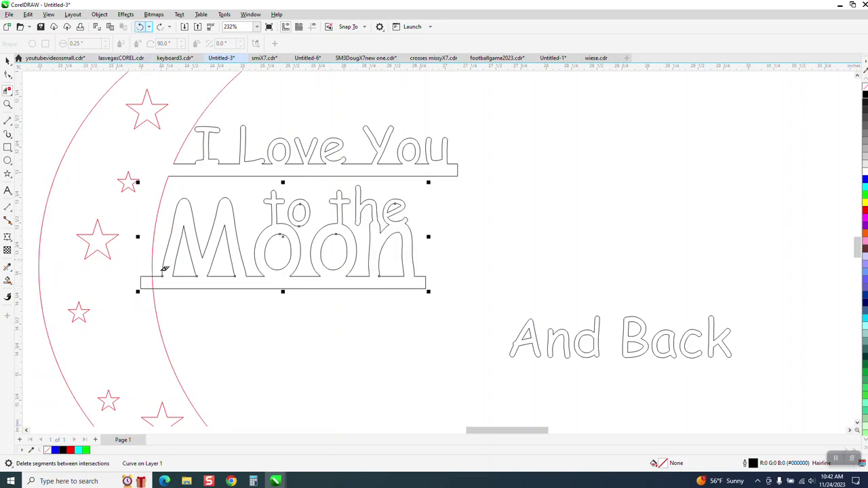
{"action": "left_click", "coordinate": [148, 276]}
Draw a five-pointed star about 0.25 inches wide between the "o" of "to" and the second "o" of "Moon".
{"action": "scroll", "coordinate": [204, 266], "scroll_direction": "down", "scroll_amount": 1}
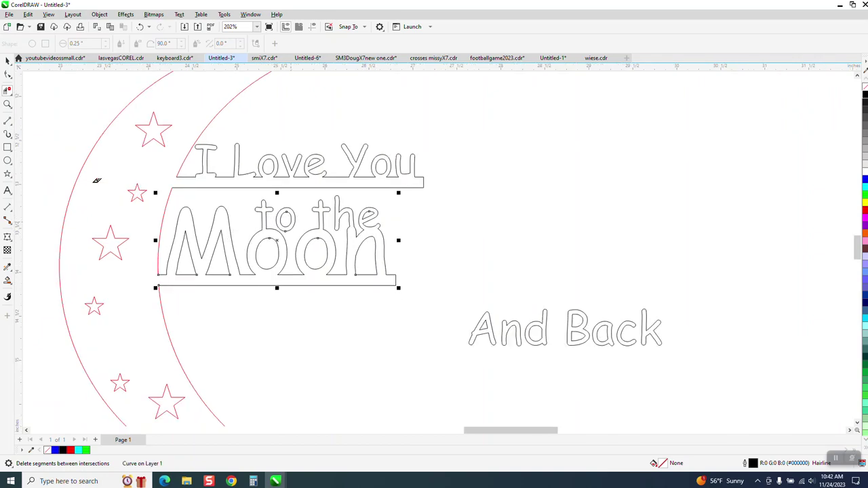
{"action": "scroll", "coordinate": [101, 180], "scroll_direction": "down", "scroll_amount": 6}
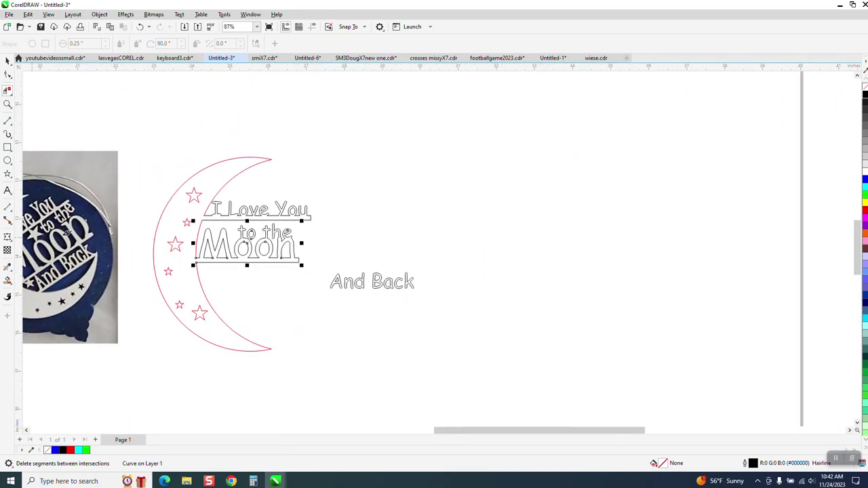
{"action": "left_click", "coordinate": [7, 104]}
{"action": "left_click_drag", "start_coordinate": [225, 184], "coordinate": [358, 282]}
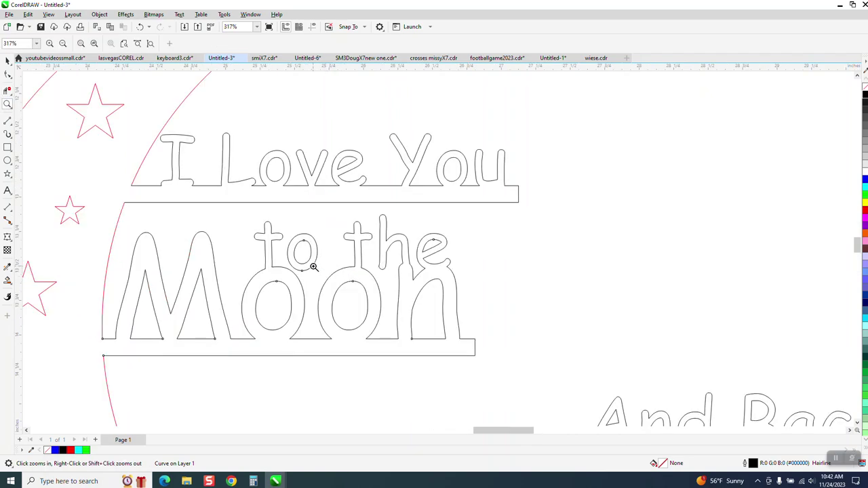
{"action": "left_click", "coordinate": [8, 175]}
{"action": "left_click", "coordinate": [295, 47]}
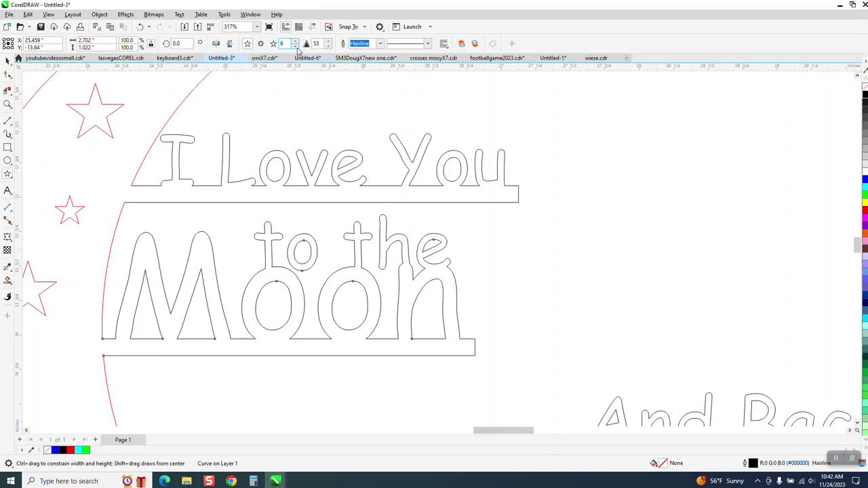
{"action": "mouse_move", "coordinate": [562, 195]}
{"action": "left_mouse_down"}
{"action": "mouse_move", "coordinate": [549, 228]}
{"action": "mouse_move", "coordinate": [324, 274]}
{"action": "left_mouse_up"}
{"action": "key", "text": "space"}
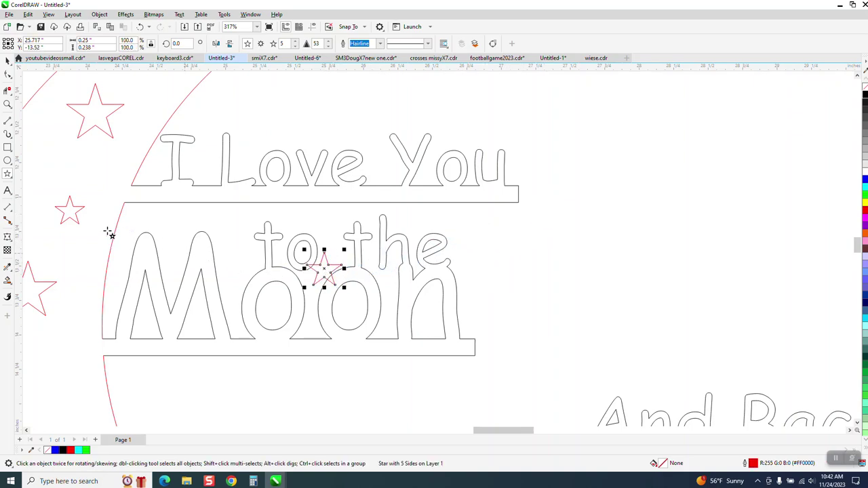
Trim away the star's parts overlapping the "o" of "to" and the second "o" of "Moon" with Virtual Segment Delete.
{"action": "left_click", "coordinate": [8, 60]}
{"action": "left_click", "coordinate": [8, 104]}
{"action": "left_click_drag", "start_coordinate": [291, 244], "coordinate": [392, 313]}
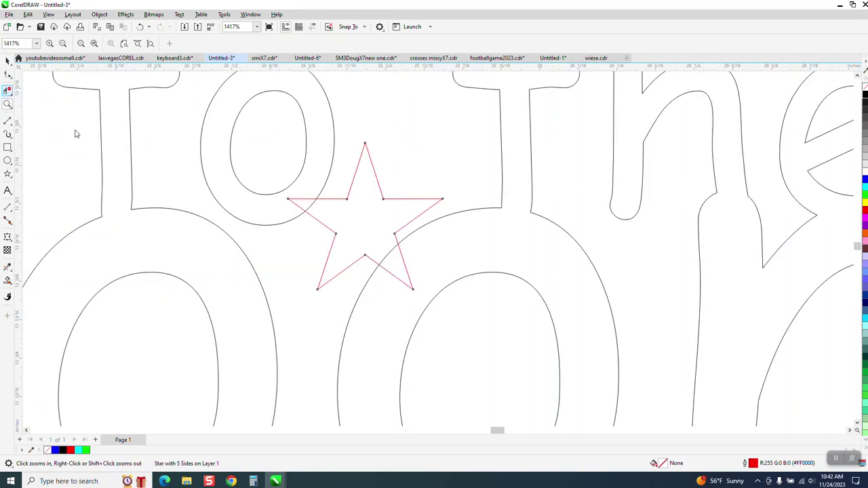
{"action": "left_click", "coordinate": [294, 198]}
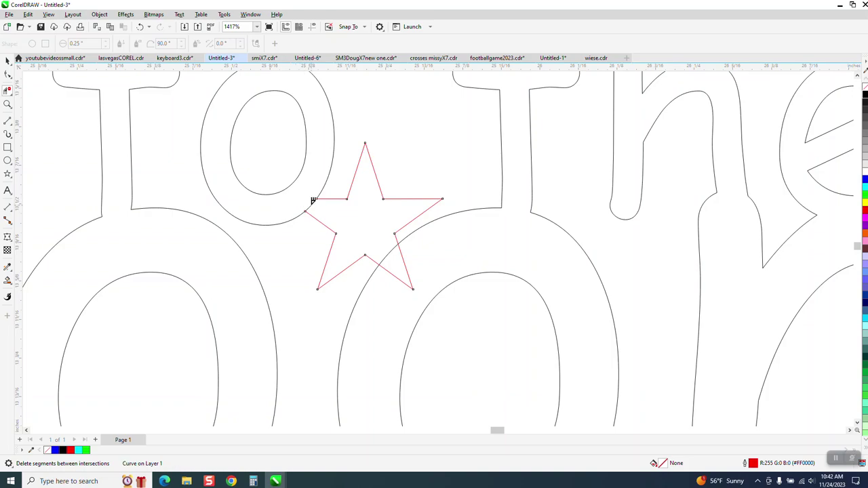
{"action": "left_click", "coordinate": [409, 256]}
{"action": "scroll", "coordinate": [380, 272], "scroll_direction": "down", "scroll_amount": 5}
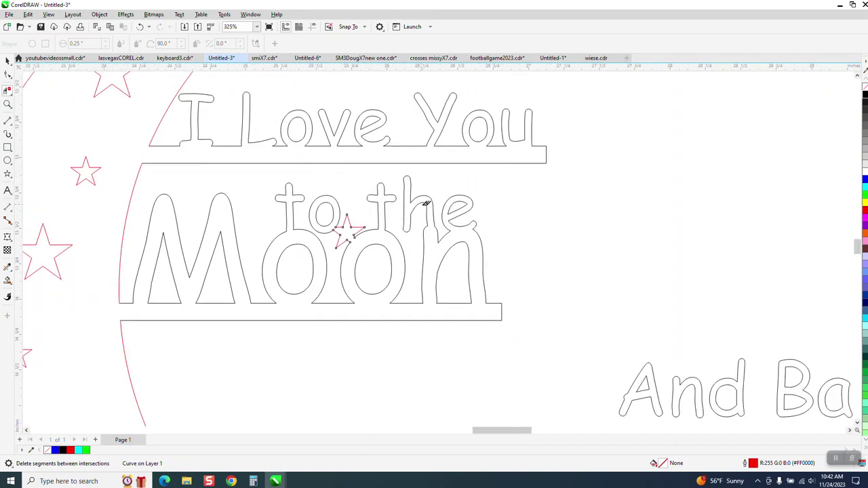
{"action": "scroll", "coordinate": [380, 219], "scroll_direction": "down", "scroll_amount": 3}
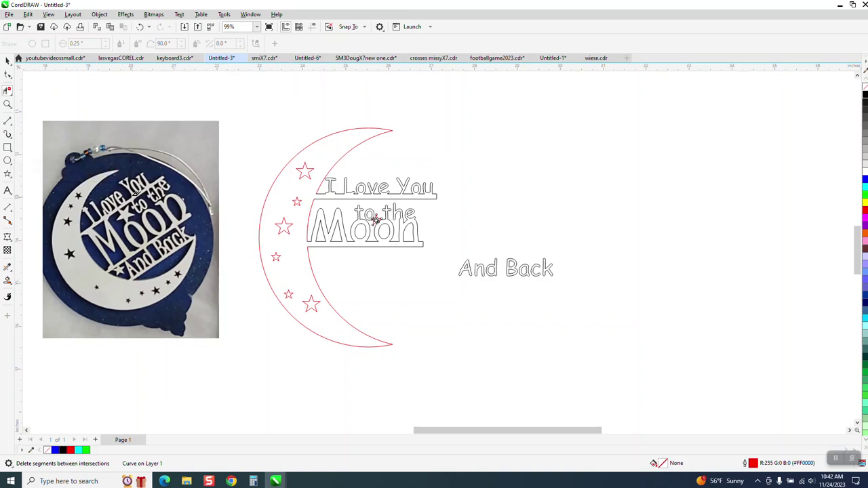
Measure the thickness of the bar under "Moon" with a dimension line, and delete the dimension.
{"action": "left_click", "coordinate": [8, 104]}
{"action": "left_click_drag", "start_coordinate": [288, 209], "coordinate": [555, 311]}
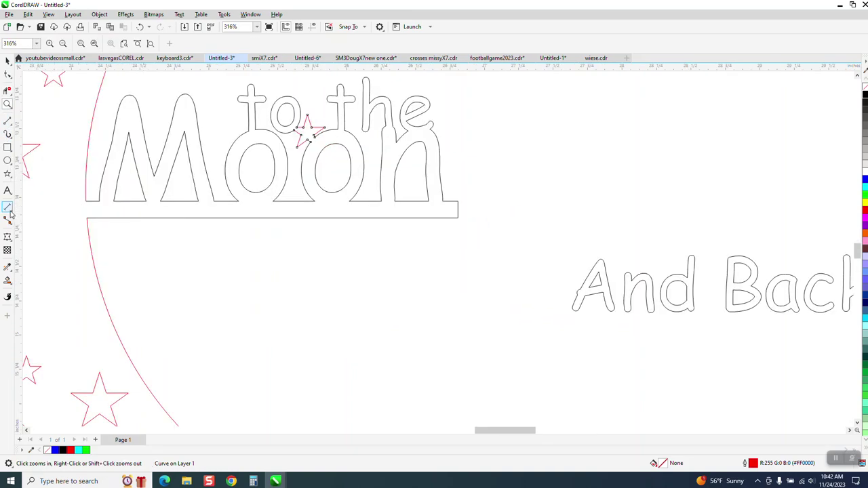
{"action": "left_click", "coordinate": [11, 211]}
{"action": "left_click", "coordinate": [13, 215]}
{"action": "left_click", "coordinate": [33, 215]}
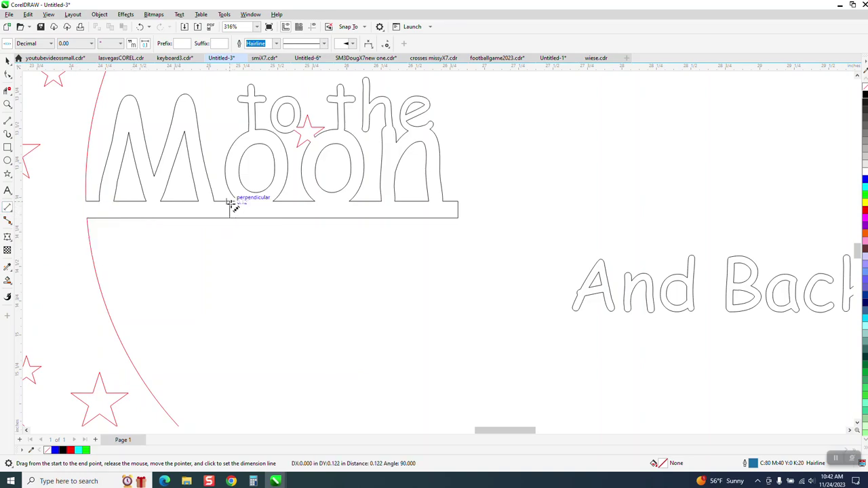
{"action": "left_click_drag", "start_coordinate": [233, 202], "coordinate": [231, 218]}
{"action": "left_click", "coordinate": [229, 224]}
{"action": "left_click", "coordinate": [8, 61]}
{"action": "key", "text": "Delete"}
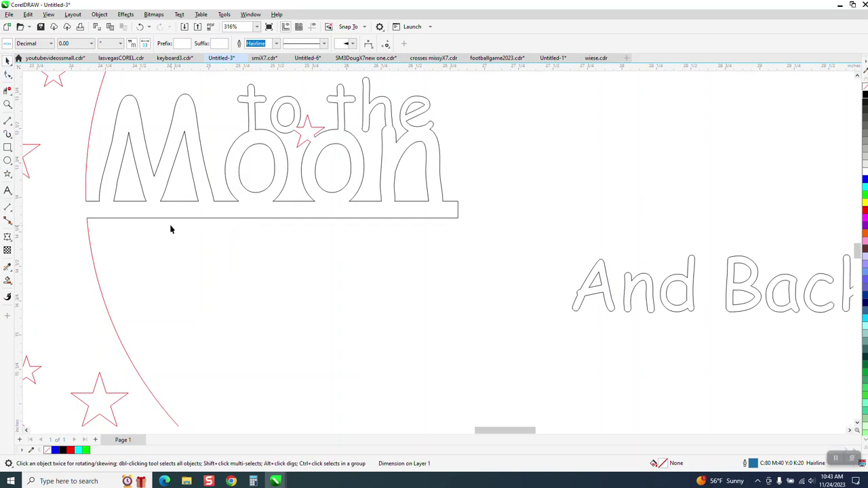
Draw a long horizontal rectangle below the "Moon" bar and set its height to 0.12 inches with proportions locked.
{"action": "left_click", "coordinate": [8, 147]}
{"action": "mouse_move", "coordinate": [95, 305]}
{"action": "left_mouse_down"}
{"action": "mouse_move", "coordinate": [301, 330]}
{"action": "mouse_move", "coordinate": [473, 321]}
{"action": "left_mouse_up"}
{"action": "left_click", "coordinate": [91, 46]}
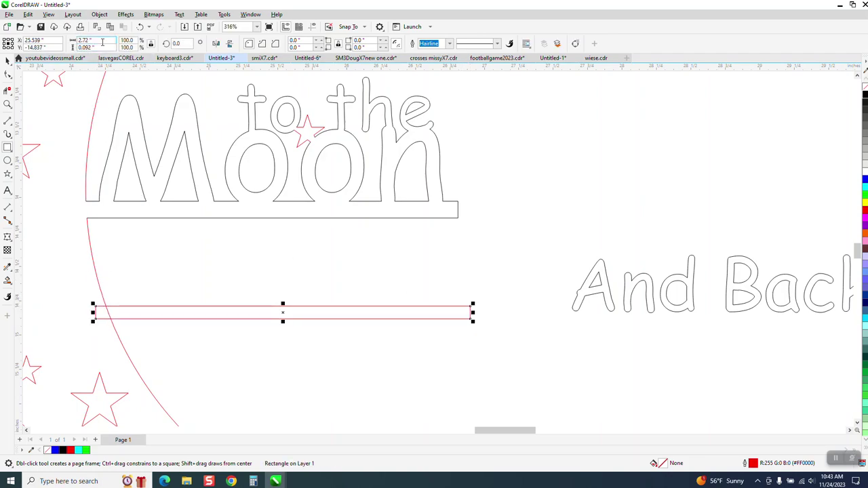
{"action": "type", "text": "0.12"}
{"action": "key", "text": "Return"}
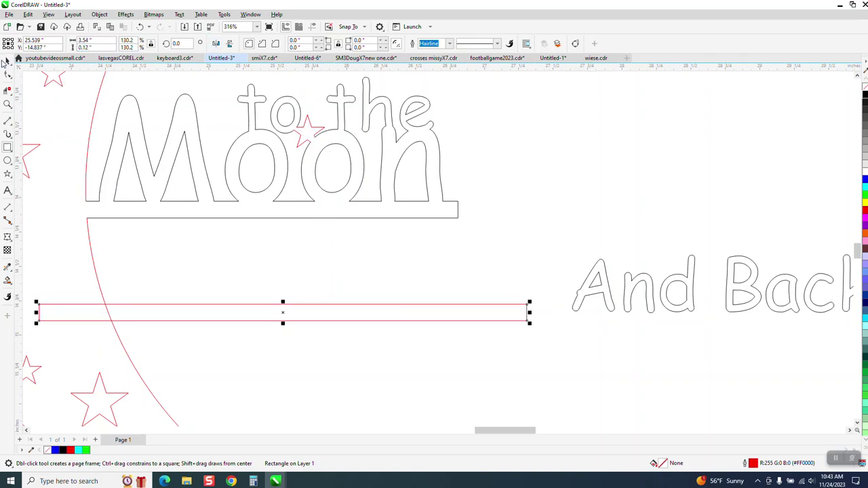
Move "And Back" onto the new bar so the letter bottoms overlap it, undoing the accidental shift of the crescent.
{"action": "left_click_drag", "start_coordinate": [693, 291], "coordinate": [278, 286]}
{"action": "left_click_drag", "start_coordinate": [569, 249], "coordinate": [141, 358]}
{"action": "left_click_drag", "start_coordinate": [129, 283], "coordinate": [285, 380]}
{"action": "left_click", "coordinate": [141, 27]}
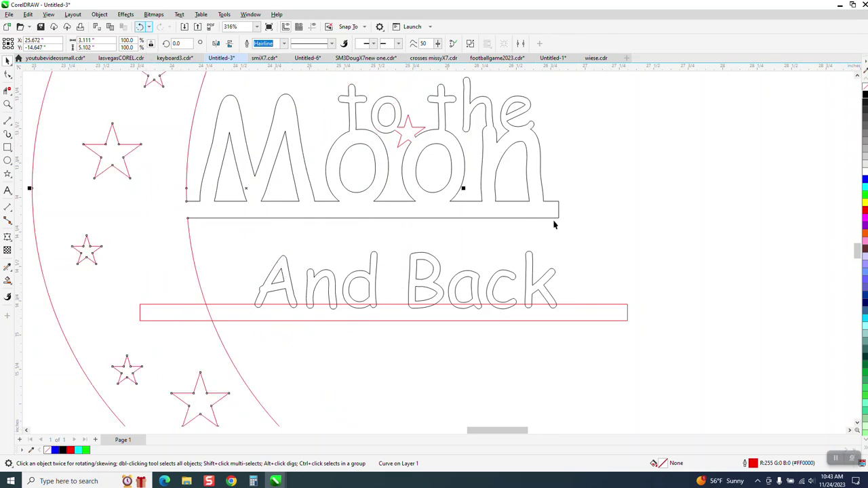
Raise "And Back" and its bar until the tall letters touch the "Moon" bar, and weld the two into one shape.
{"action": "left_click_drag", "start_coordinate": [335, 351], "coordinate": [115, 335]}
{"action": "left_click_drag", "start_coordinate": [379, 296], "coordinate": [384, 257]}
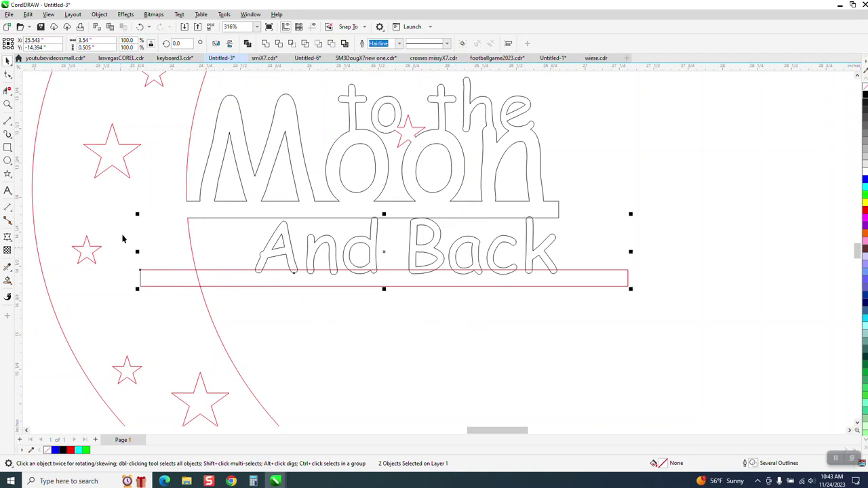
{"action": "left_click_drag", "start_coordinate": [647, 203], "coordinate": [137, 290]}
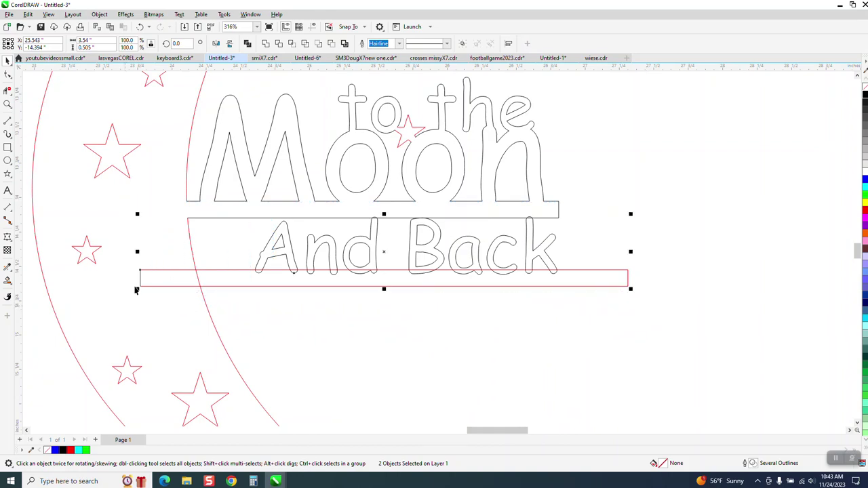
{"action": "left_click", "coordinate": [266, 43]}
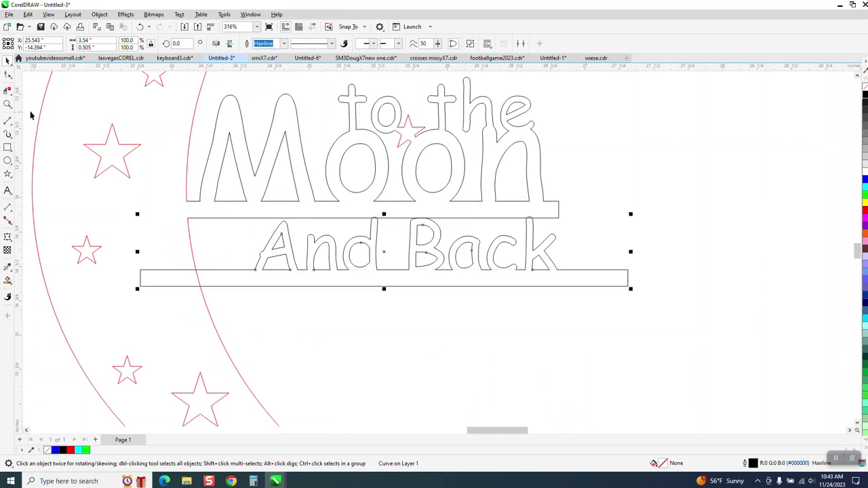
Delete the tops of the "d", "B" and "k" in "And Back" where they overlap the "Moon" bar, using Virtual Segment Delete.
{"action": "left_click", "coordinate": [7, 104]}
{"action": "left_click_drag", "start_coordinate": [339, 198], "coordinate": [546, 273]}
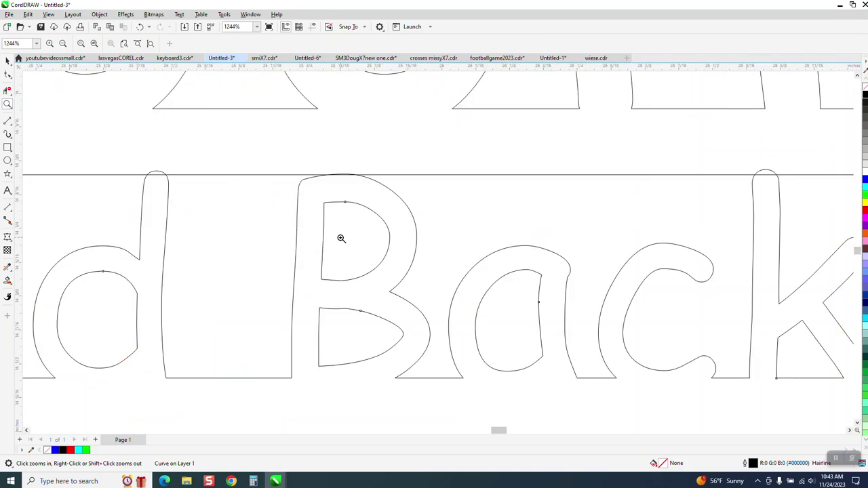
{"action": "left_click", "coordinate": [8, 90]}
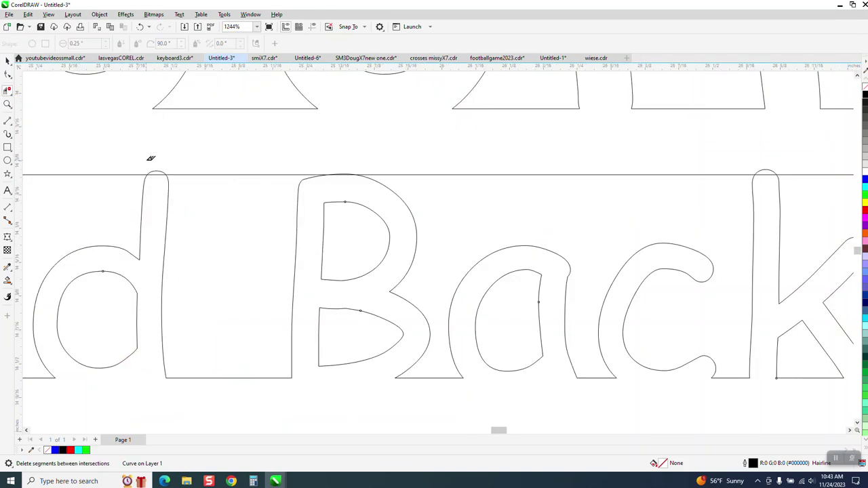
{"action": "left_click", "coordinate": [163, 176]}
{"action": "left_click", "coordinate": [345, 174]}
{"action": "scroll", "coordinate": [339, 197], "scroll_direction": "down", "scroll_amount": 1}
{"action": "left_click", "coordinate": [661, 180]}
{"action": "scroll", "coordinate": [636, 198], "scroll_direction": "down", "scroll_amount": 4}
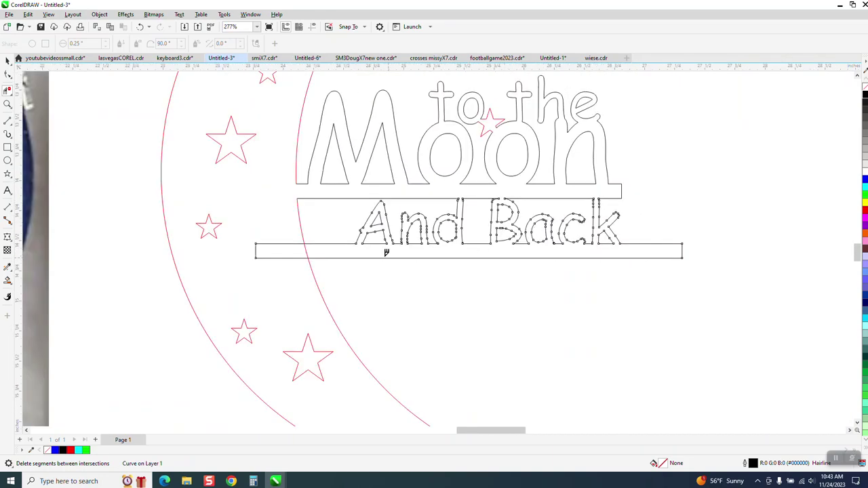
Trim the "And Back" bar's end inside the crescent and cut its other end back to a vertical line drawn just past the "k".
{"action": "left_click", "coordinate": [266, 257]}
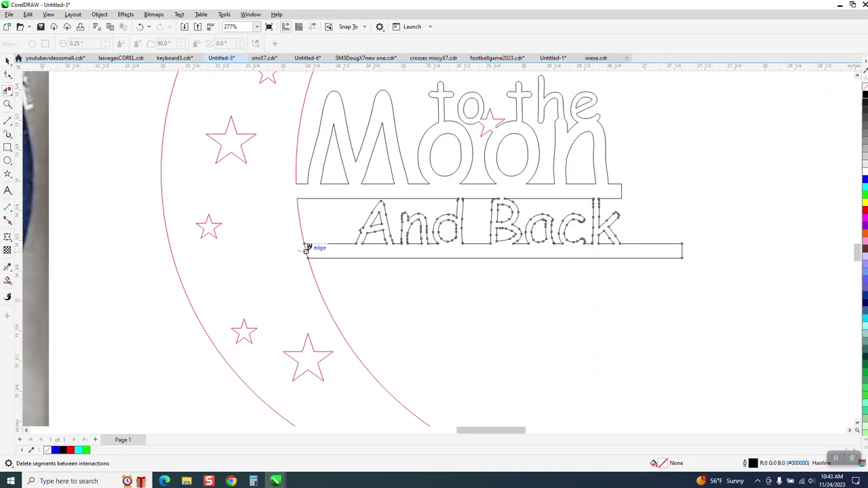
{"action": "scroll", "coordinate": [623, 272], "scroll_direction": "down", "scroll_amount": 1}
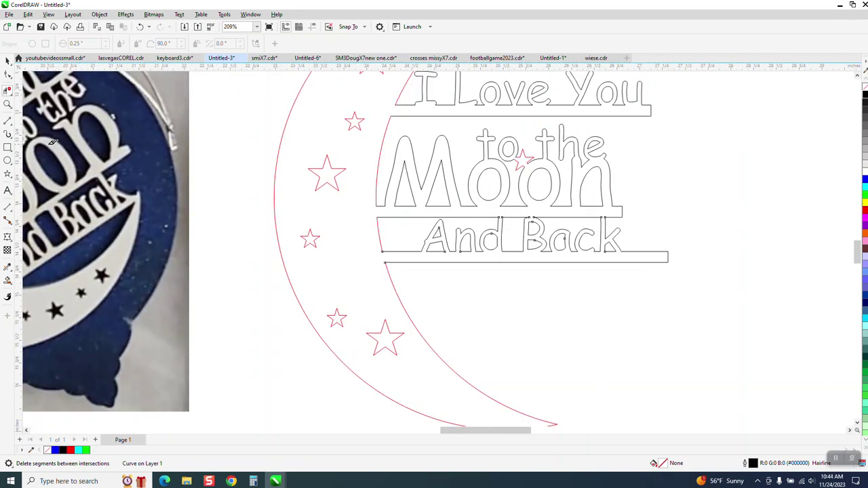
{"action": "left_click", "coordinate": [8, 120]}
{"action": "left_click", "coordinate": [629, 239]}
{"action": "left_click", "coordinate": [628, 281]}
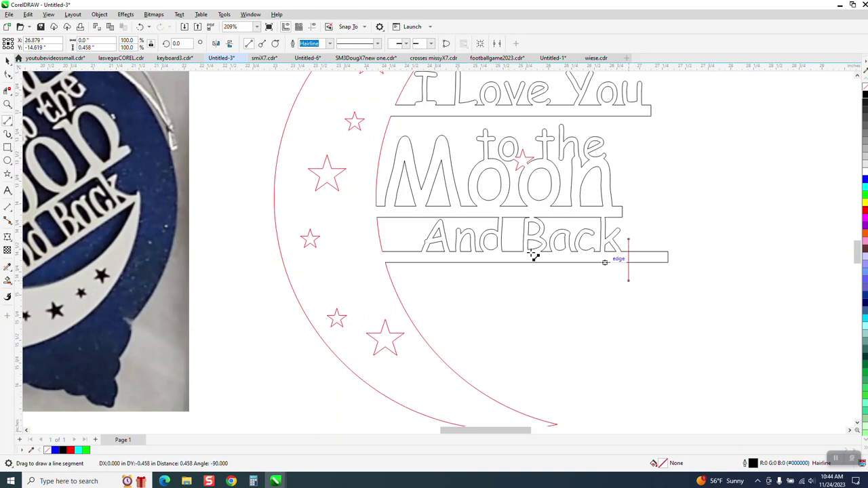
{"action": "left_click", "coordinate": [8, 92]}
{"action": "left_click", "coordinate": [661, 266]}
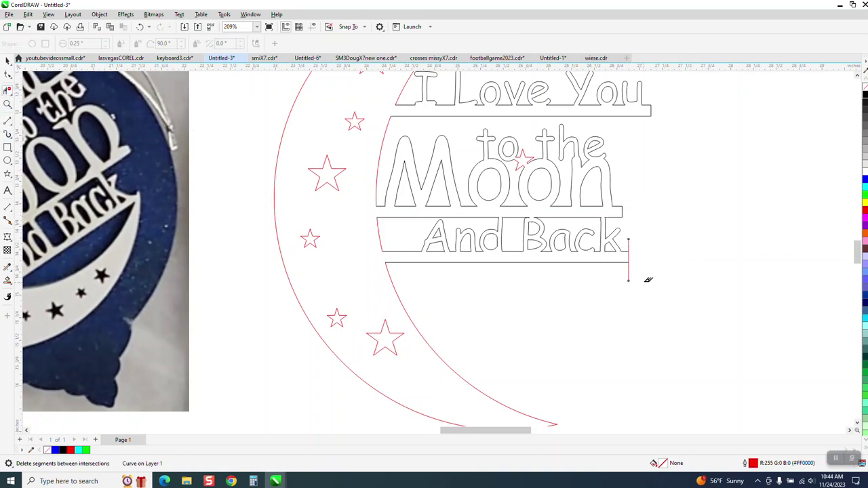
{"action": "left_click", "coordinate": [630, 272]}
{"action": "scroll", "coordinate": [494, 324], "scroll_direction": "down", "scroll_amount": 2}
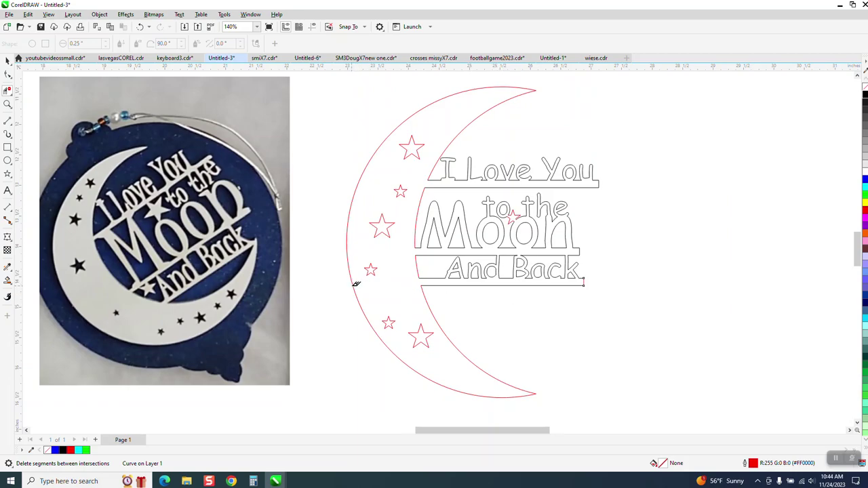
Fill the joined crescent and lettering with blue and no outline using Smart Fill to create one combined shape.
{"action": "scroll", "coordinate": [356, 284], "scroll_direction": "down", "scroll_amount": 1}
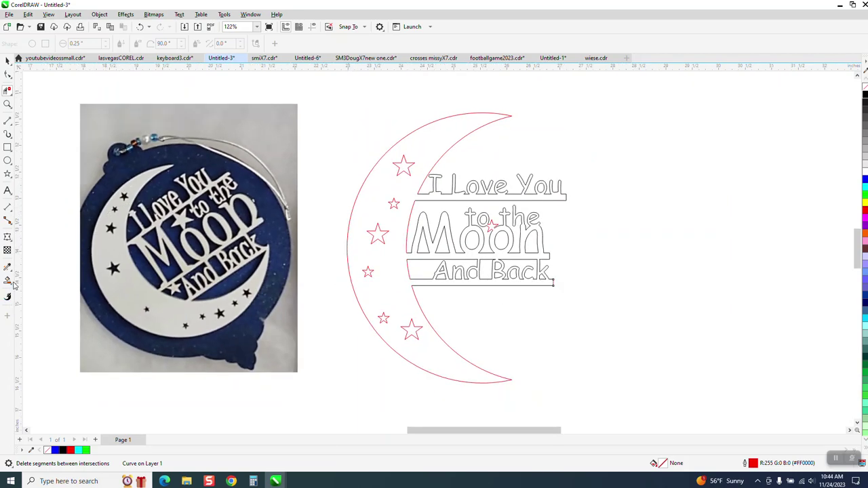
{"action": "left_click", "coordinate": [9, 281]}
{"action": "left_click", "coordinate": [38, 290]}
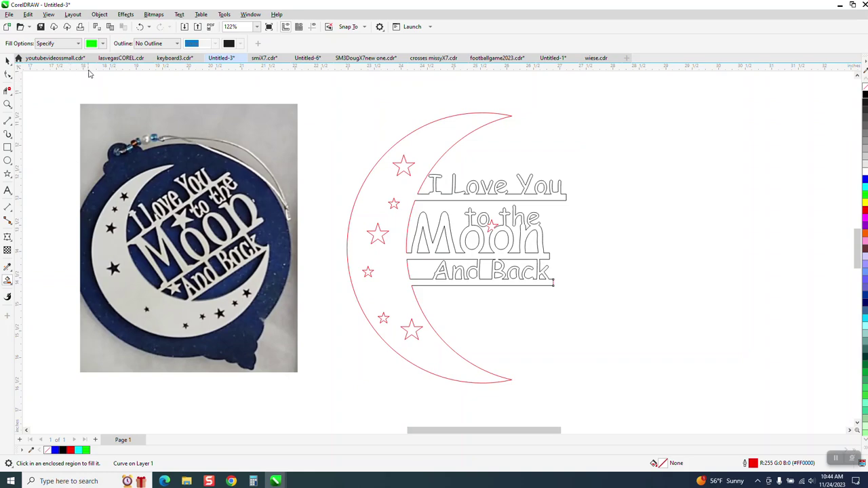
{"action": "left_click", "coordinate": [102, 46]}
{"action": "left_click", "coordinate": [130, 101]}
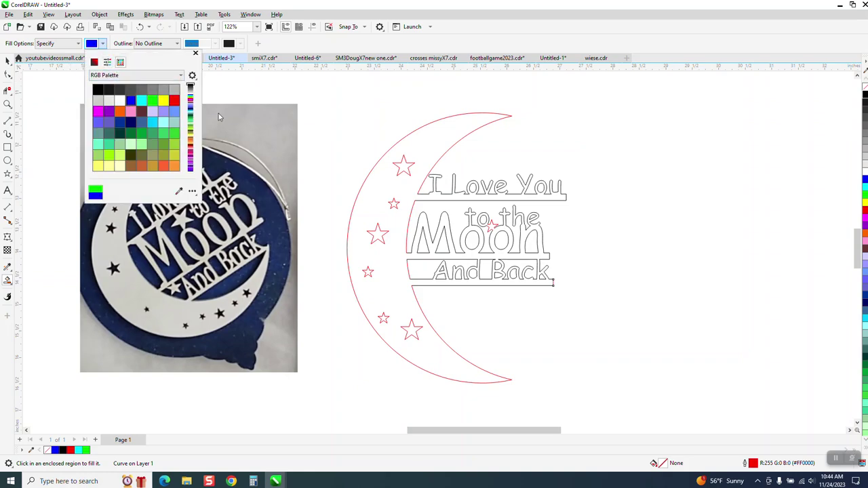
{"action": "left_click", "coordinate": [420, 143]}
{"action": "left_click", "coordinate": [420, 144]}
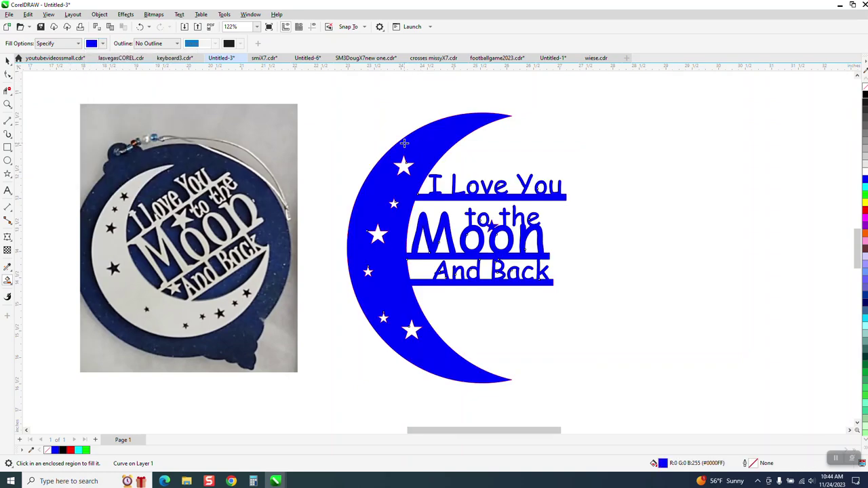
Move the blue shape beside the original drawing, remove its fill and give it a red outline.
{"action": "left_click", "coordinate": [8, 60]}
{"action": "scroll", "coordinate": [294, 260], "scroll_direction": "down", "scroll_amount": 1}
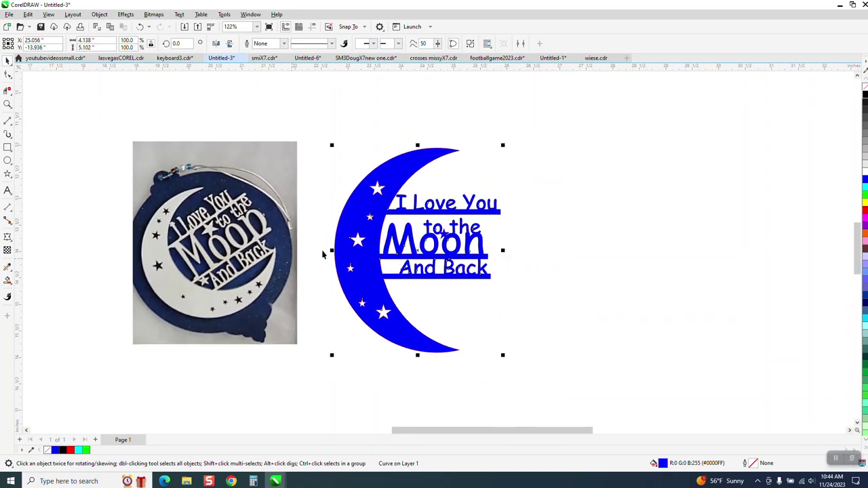
{"action": "left_click_drag", "start_coordinate": [357, 227], "coordinate": [530, 221]}
{"action": "left_click", "coordinate": [864, 87]}
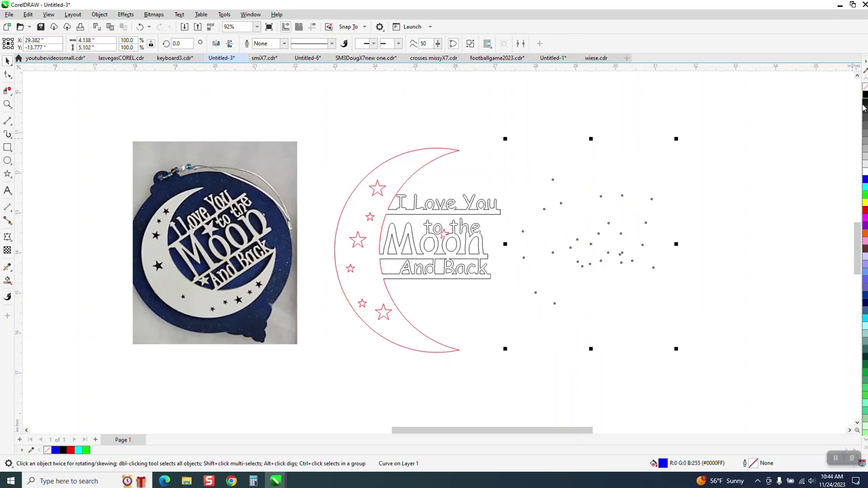
{"action": "right_click", "coordinate": [865, 215]}
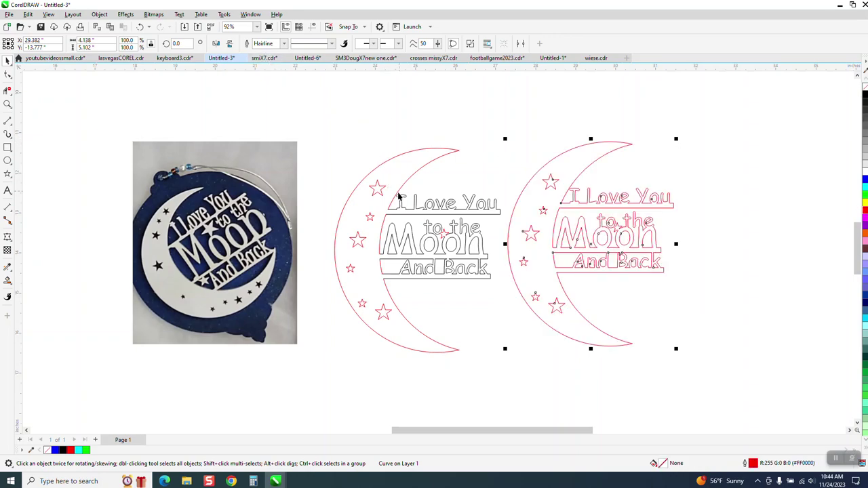
{"action": "left_click", "coordinate": [709, 264]}
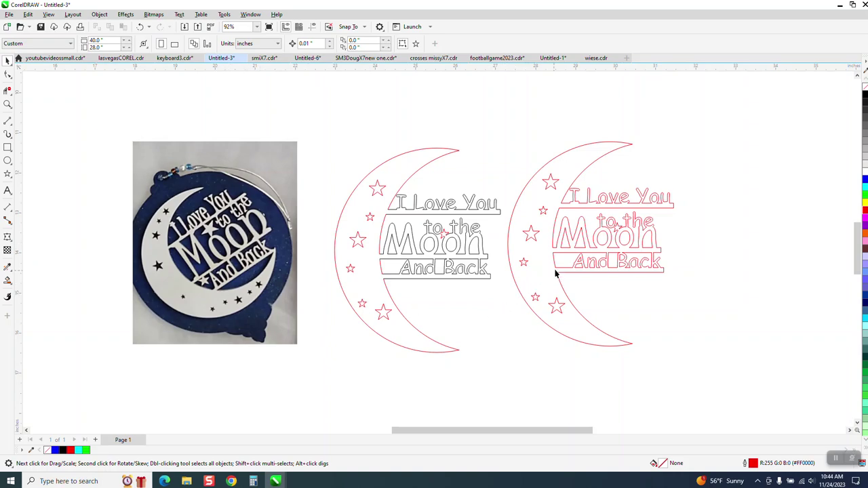
Draw a five-pointed star between the crescent and the "A" of "And Back" on the red copy, deleting the stray extra star.
{"action": "left_click", "coordinate": [8, 105]}
{"action": "left_click_drag", "start_coordinate": [485, 203], "coordinate": [711, 337]}
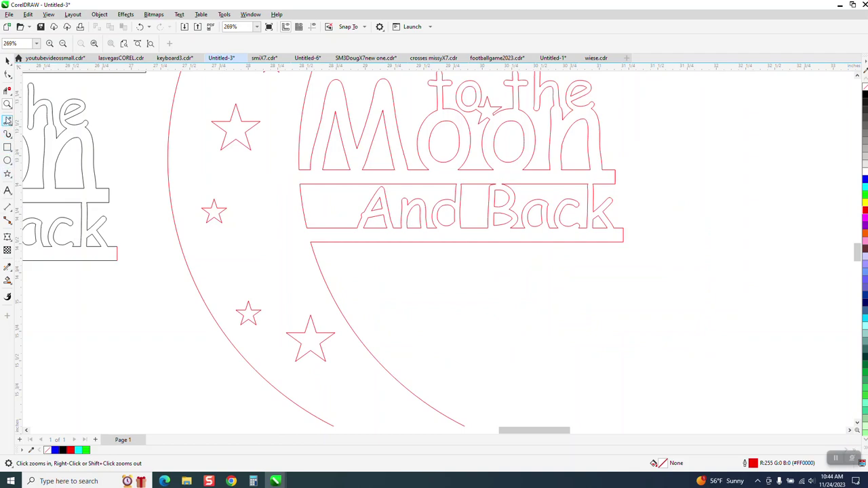
{"action": "left_click", "coordinate": [7, 174]}
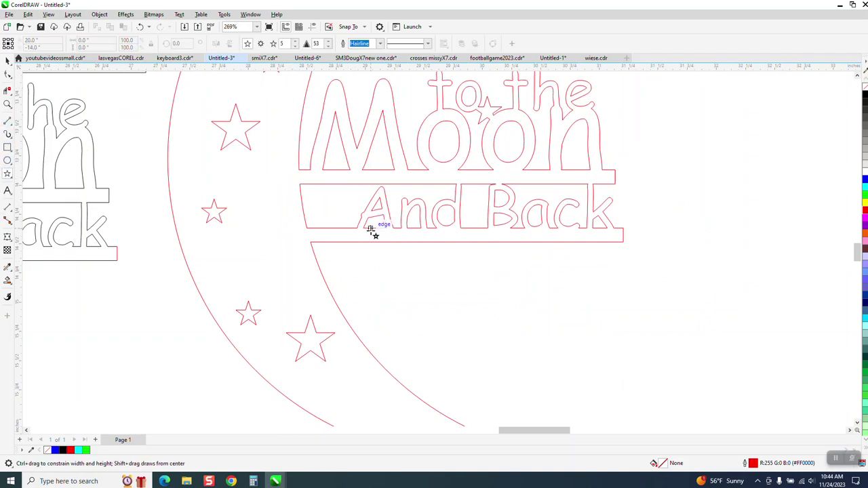
{"action": "left_click_drag", "start_coordinate": [343, 200], "coordinate": [311, 231]}
{"action": "left_click_drag", "start_coordinate": [346, 200], "coordinate": [355, 188]}
{"action": "key", "text": "Delete"}
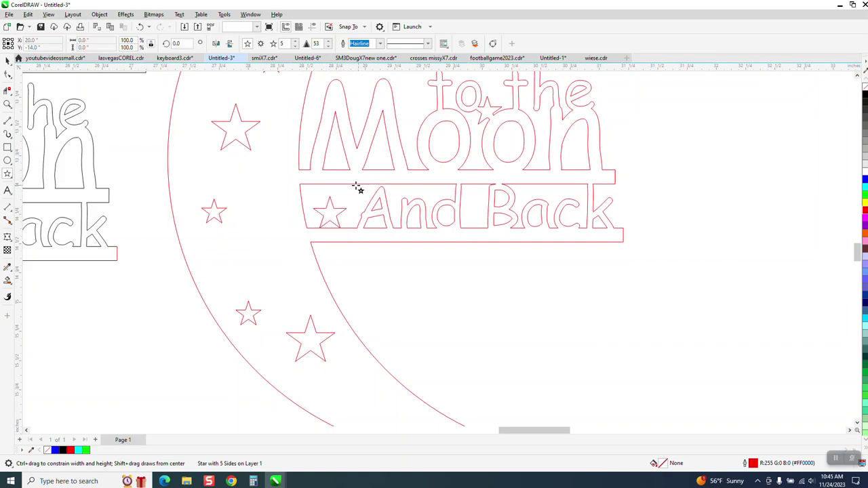
Enlarge the new star to about 0.38 inches wide and shift it to overlap the crescent's inner edge and the lower bar.
{"action": "left_click", "coordinate": [7, 60]}
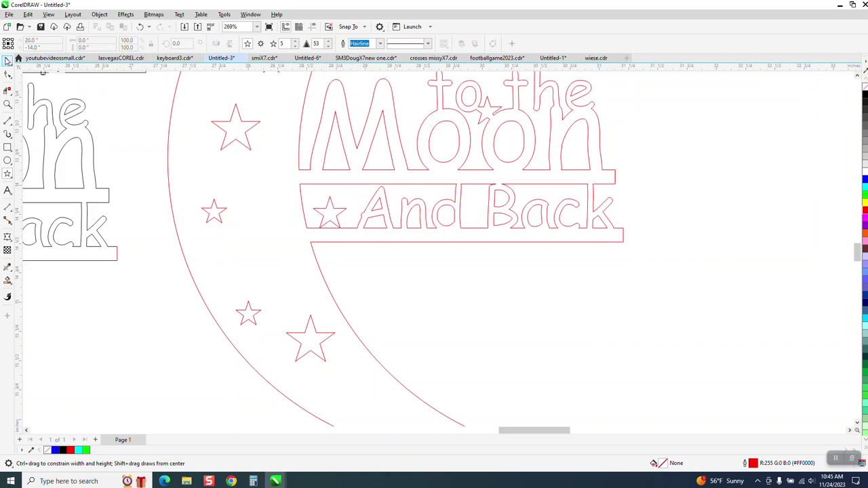
{"action": "left_click", "coordinate": [321, 213]}
{"action": "left_click_drag", "start_coordinate": [350, 194], "coordinate": [325, 213]}
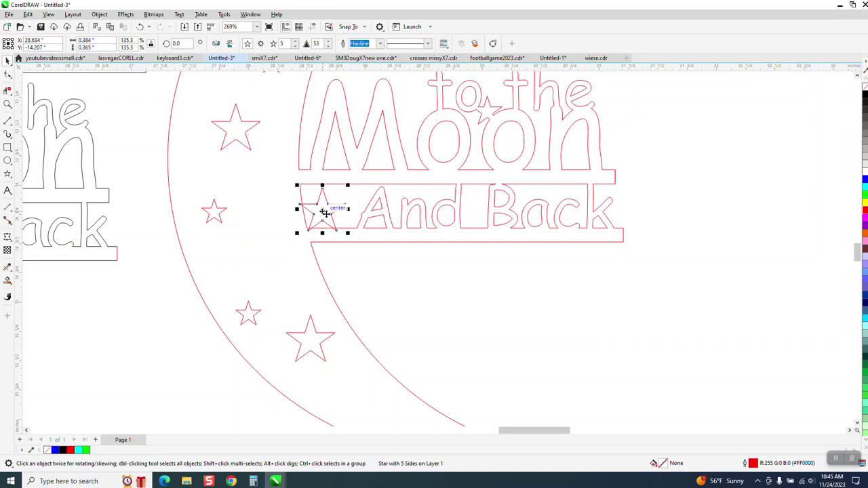
{"action": "left_click", "coordinate": [7, 103]}
{"action": "left_click_drag", "start_coordinate": [280, 184], "coordinate": [400, 241]}
{"action": "right_click", "coordinate": [316, 210]}
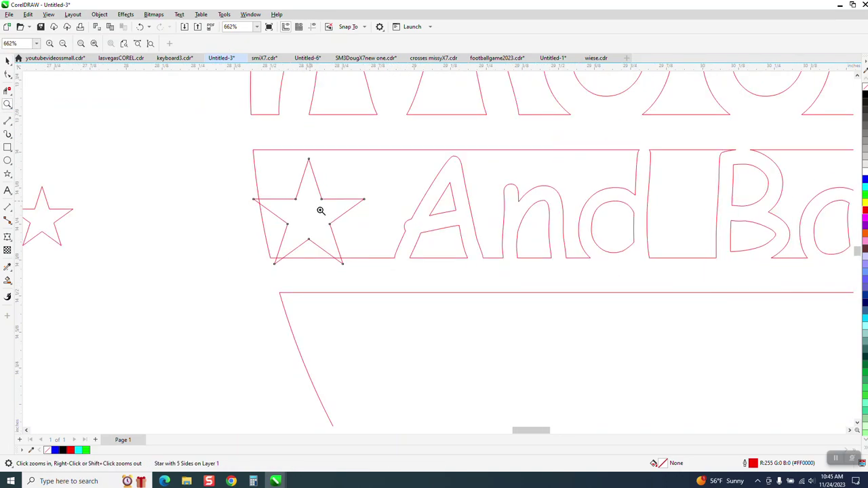
Weld the new star beside "And Back" to the red crescent and lettering shape, and inspect the joined edges.
{"action": "scroll", "coordinate": [321, 211], "scroll_direction": "down", "scroll_amount": 6}
{"action": "left_click", "coordinate": [8, 61]}
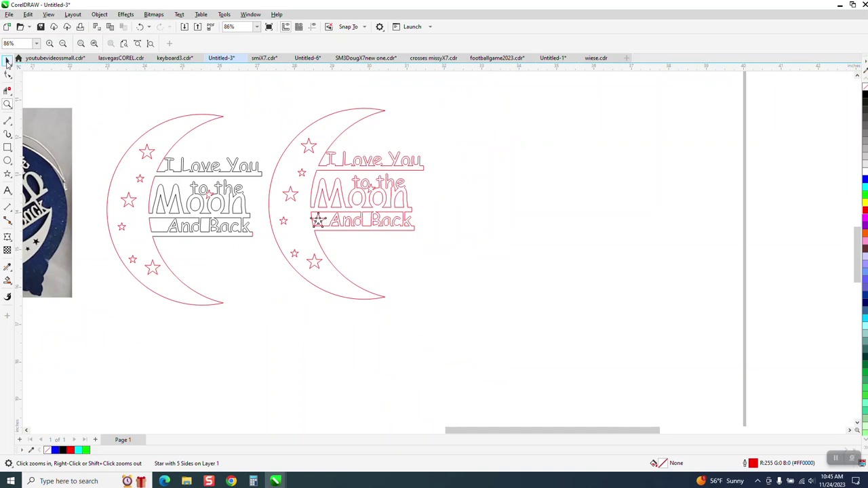
{"action": "left_click_drag", "start_coordinate": [391, 304], "coordinate": [481, 328]}
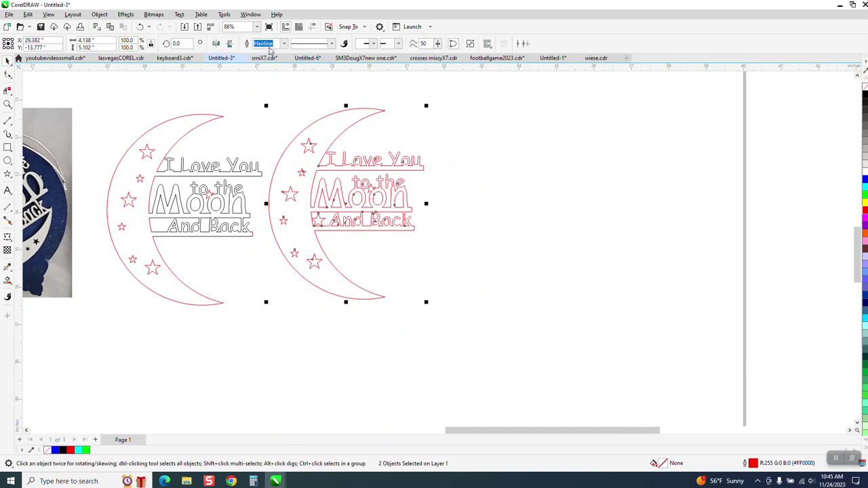
{"action": "left_click", "coordinate": [250, 171]}
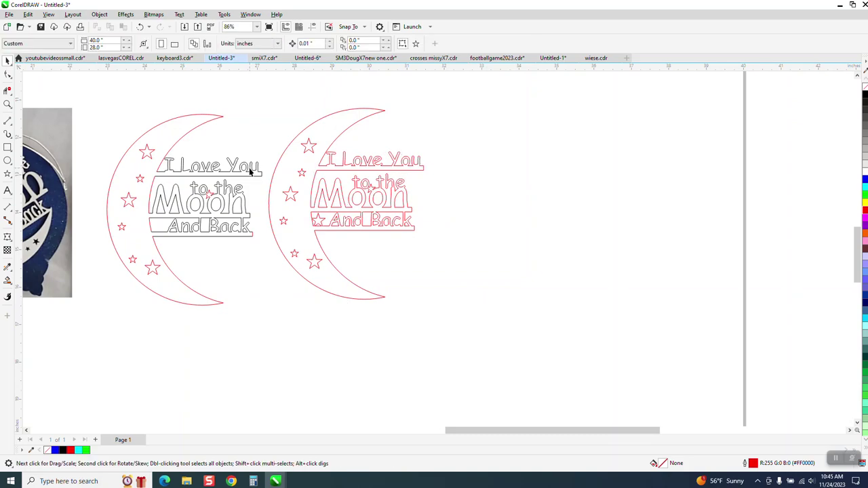
{"action": "left_click", "coordinate": [8, 103]}
{"action": "left_click_drag", "start_coordinate": [298, 202], "coordinate": [361, 245]}
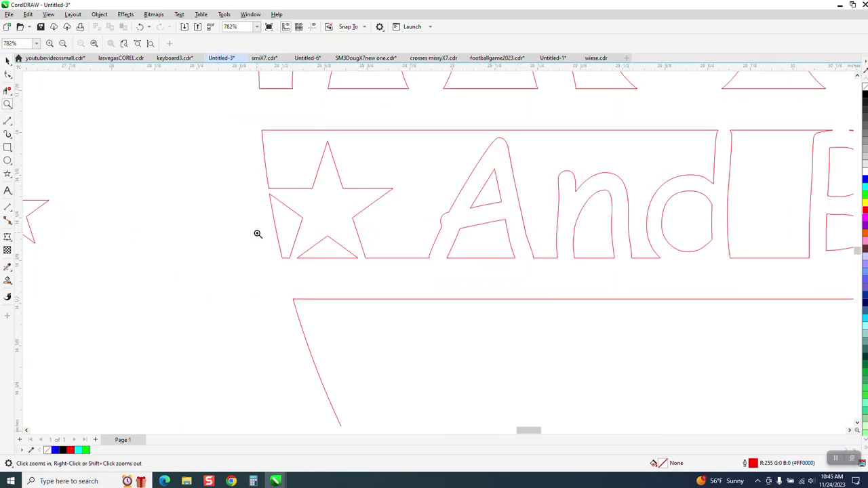
{"action": "scroll", "coordinate": [242, 226], "scroll_direction": "down", "scroll_amount": 1}
{"action": "scroll", "coordinate": [406, 275], "scroll_direction": "down", "scroll_amount": 4}
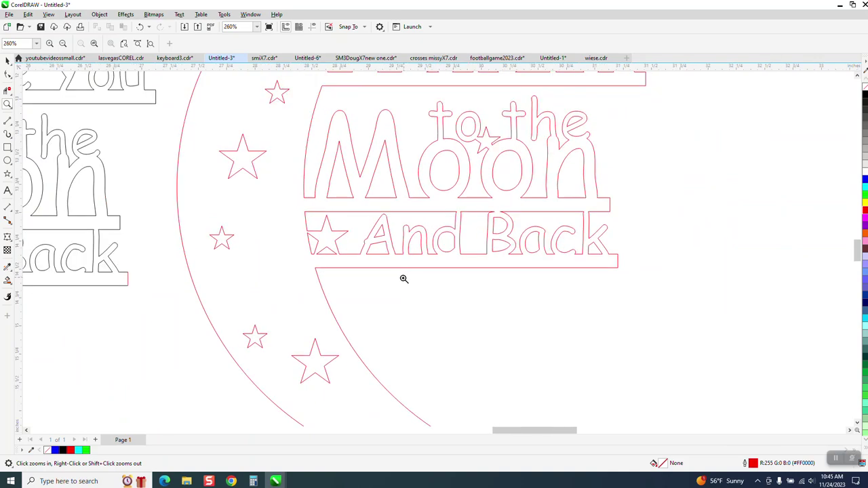
{"action": "scroll", "coordinate": [396, 276], "scroll_direction": "down", "scroll_amount": 1}
Move the welded red crescent further to the right, well clear of the original drawing.
{"action": "left_click", "coordinate": [7, 60]}
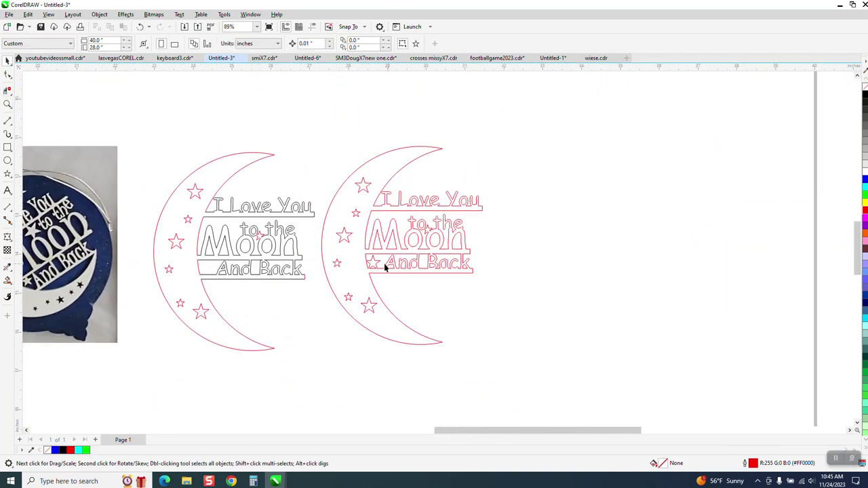
{"action": "left_click_drag", "start_coordinate": [373, 241], "coordinate": [472, 247]}
{"action": "scroll", "coordinate": [473, 246], "scroll_direction": "down", "scroll_amount": 1}
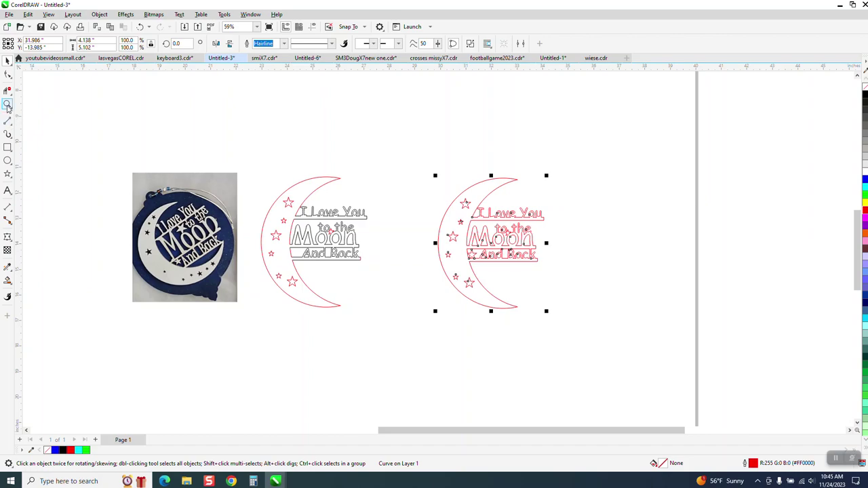
Draw a circle about 5.85 inches in diameter, centre it on the page and move the reference photo clear of it.
{"action": "left_click", "coordinate": [8, 104]}
{"action": "left_click_drag", "start_coordinate": [133, 171], "coordinate": [292, 325]}
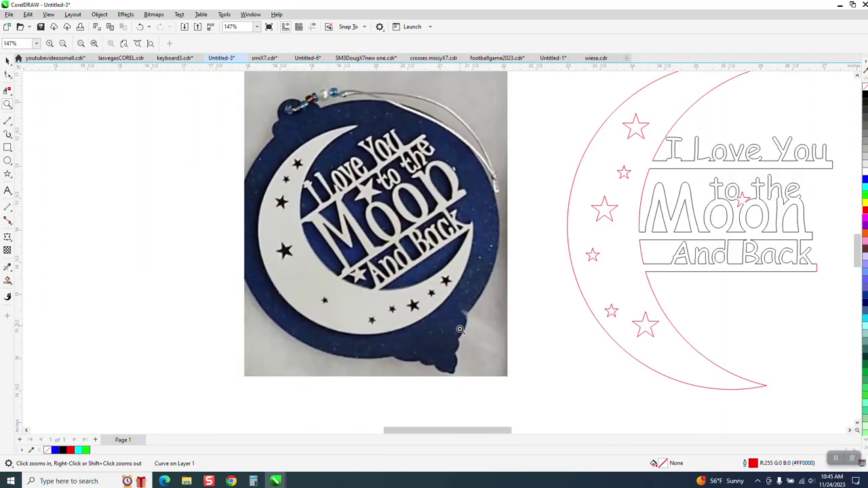
{"action": "right_click", "coordinate": [227, 240]}
{"action": "right_click", "coordinate": [226, 240]}
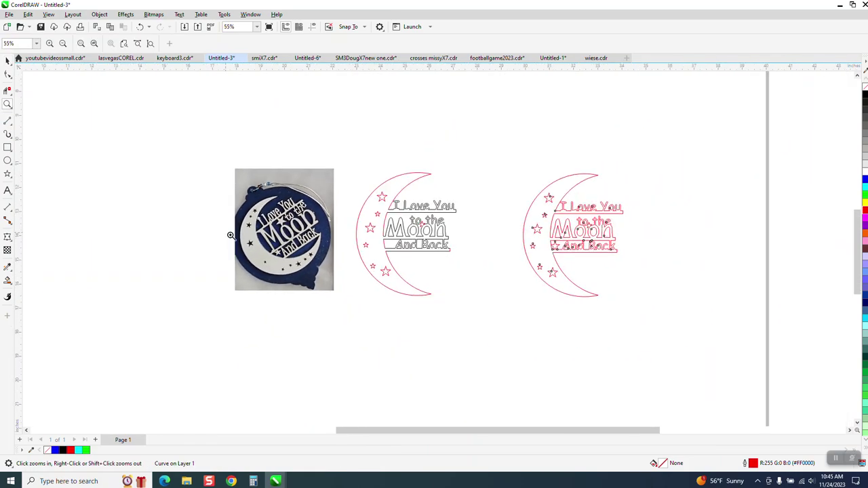
{"action": "left_click", "coordinate": [11, 160]}
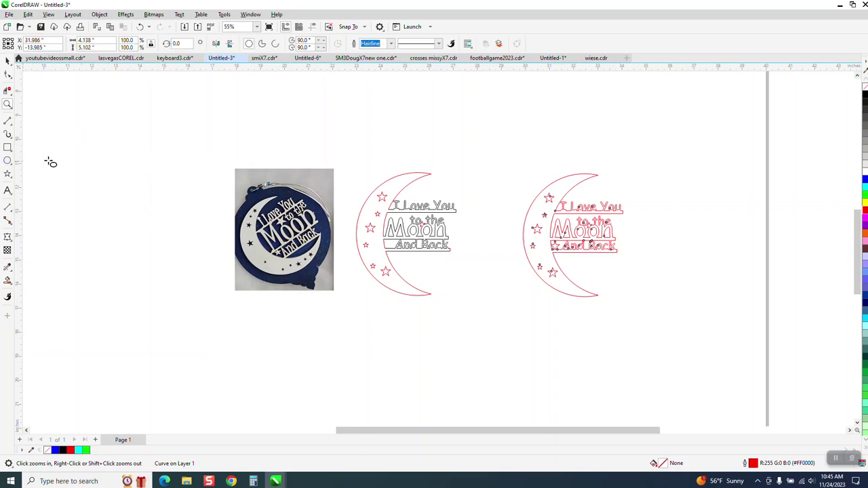
{"action": "left_click_drag", "start_coordinate": [185, 161], "coordinate": [132, 303]}
{"action": "key", "text": "p"}
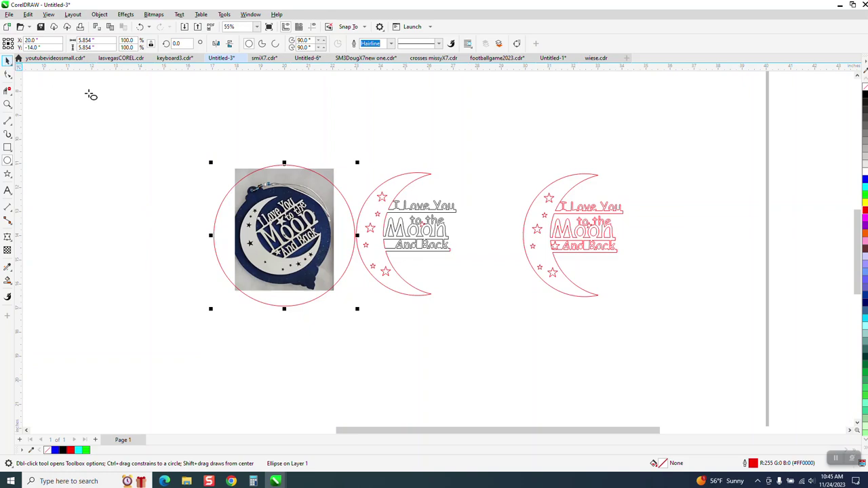
{"action": "key", "text": "space"}
{"action": "left_click_drag", "start_coordinate": [334, 173], "coordinate": [113, 119]}
Place the red crescent inside the circle's left side, vertically centred at about X 19.485 inches, and delete the original drawing.
{"action": "left_click", "coordinate": [532, 217]}
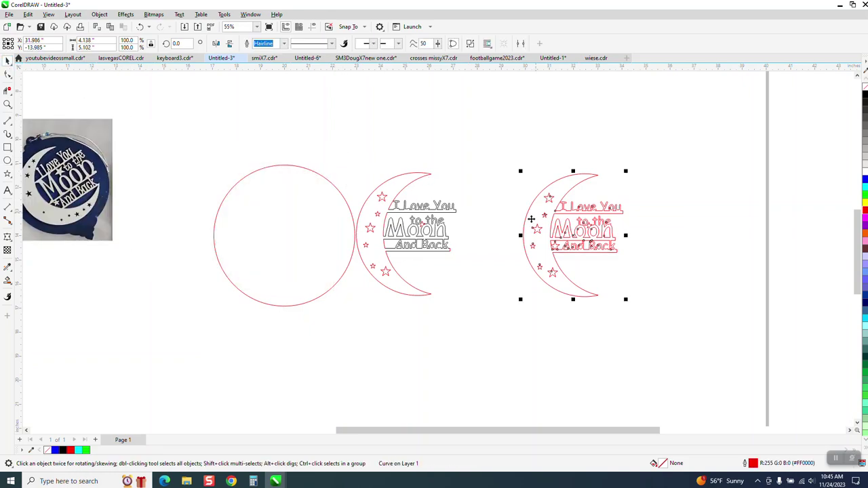
{"action": "key", "text": "p"}
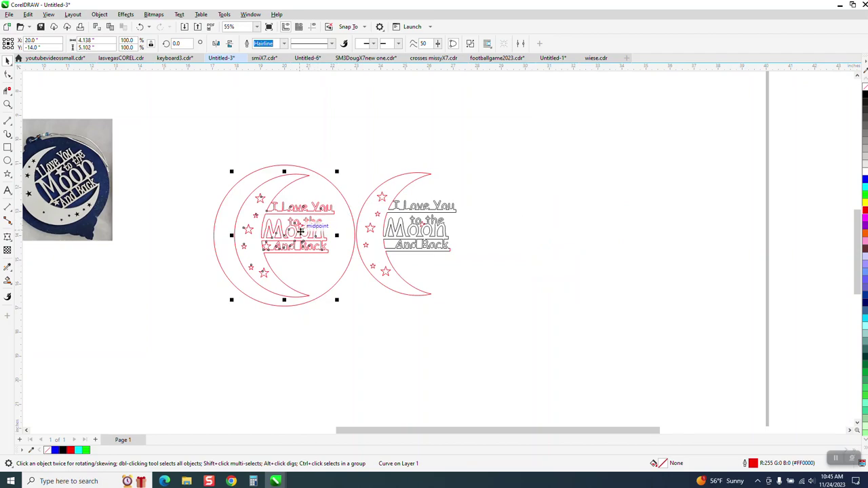
{"action": "left_click_drag", "start_coordinate": [289, 232], "coordinate": [273, 238]}
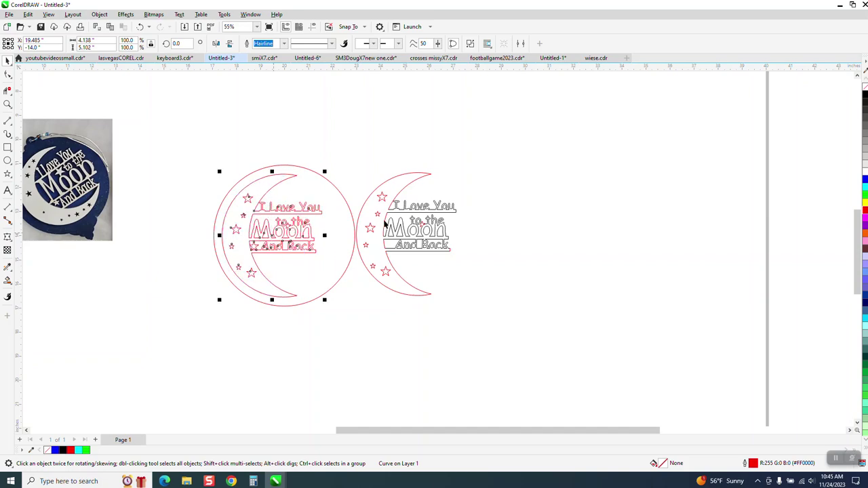
{"action": "left_click_drag", "start_coordinate": [351, 144], "coordinate": [531, 361]}
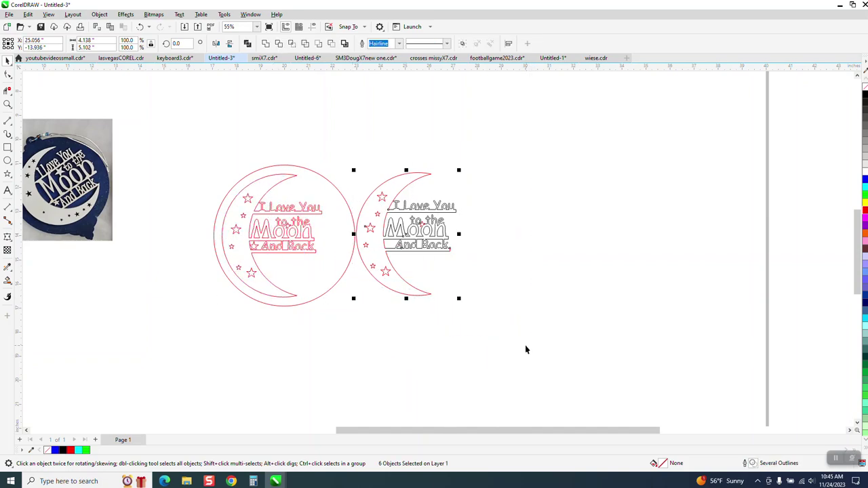
{"action": "key", "text": "Delete"}
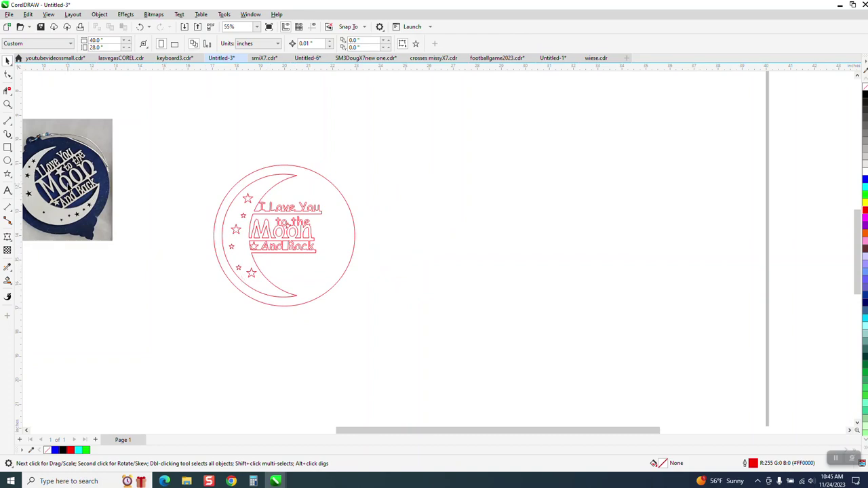
Draw a circle about 0.92 inches in diameter for the hanger, centred horizontally and overlapping the large circle's top edge.
{"action": "left_click", "coordinate": [7, 104]}
{"action": "left_click_drag", "start_coordinate": [54, 126], "coordinate": [25, 172]}
{"action": "scroll", "coordinate": [306, 211], "scroll_direction": "down", "scroll_amount": 6}
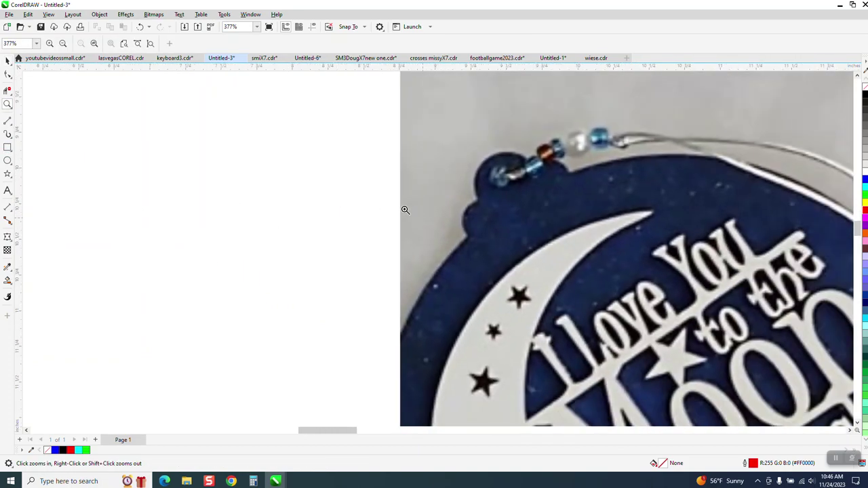
{"action": "scroll", "coordinate": [546, 248], "scroll_direction": "down", "scroll_amount": 1}
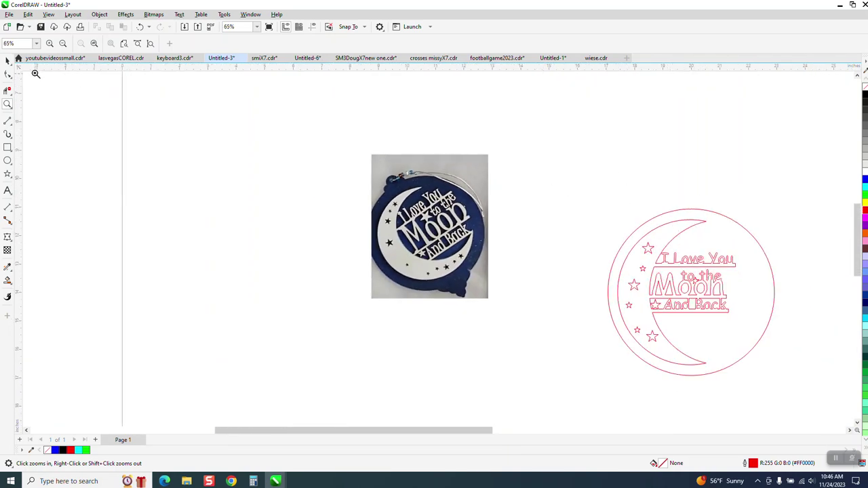
{"action": "left_click", "coordinate": [8, 60]}
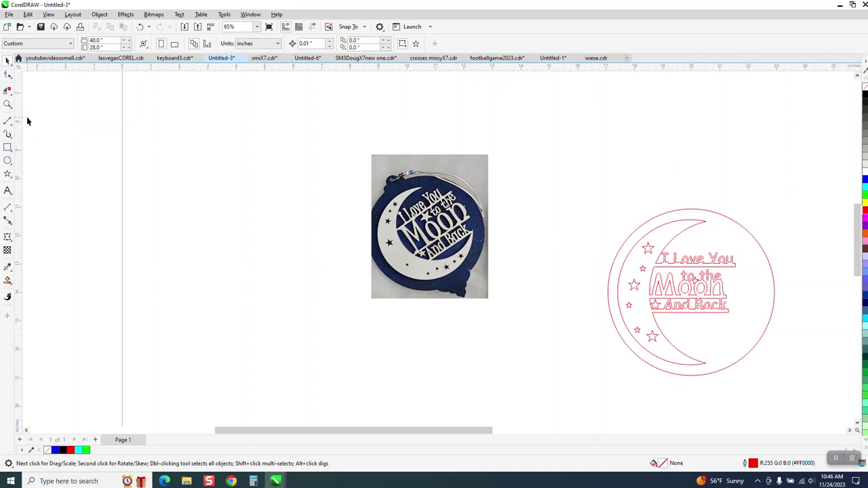
{"action": "left_click", "coordinate": [7, 103]}
{"action": "left_click", "coordinate": [704, 326]}
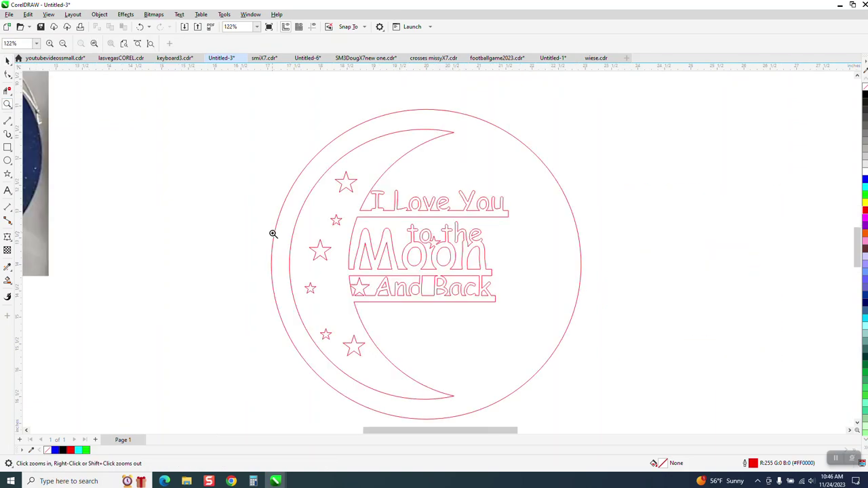
{"action": "left_click", "coordinate": [8, 161]}
{"action": "left_click_drag", "start_coordinate": [314, 115], "coordinate": [263, 153]}
{"action": "key", "text": "p"}
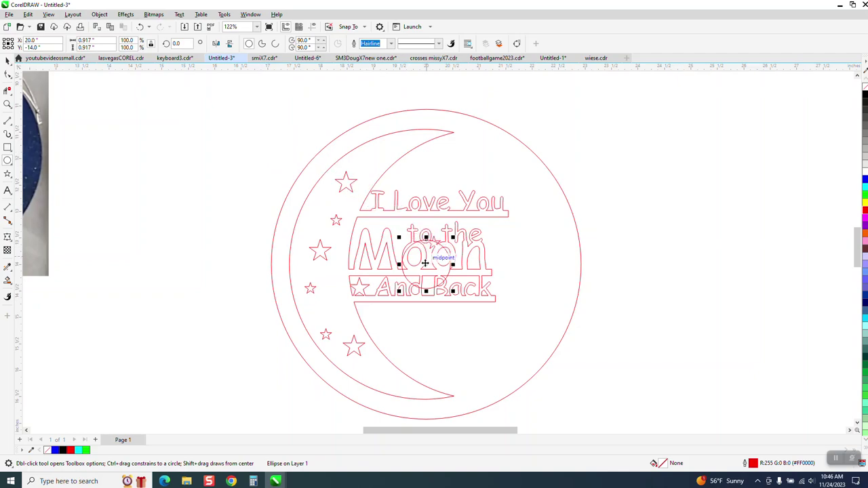
{"action": "key", "text": "space"}
{"action": "left_click_drag", "start_coordinate": [426, 265], "coordinate": [426, 107]}
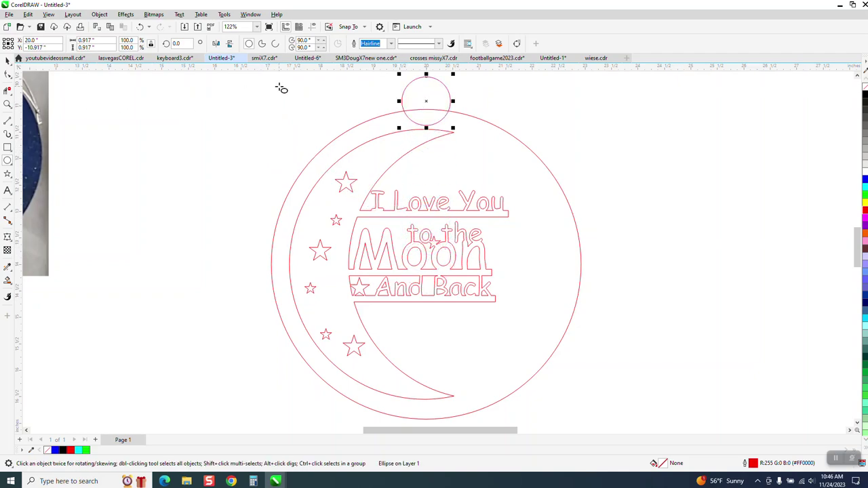
Add two smaller circles about 0.48 inches in diameter, one on each side of the hanger circle, overlapping the large circle's edge.
{"action": "left_click_drag", "start_coordinate": [453, 73], "coordinate": [457, 120]}
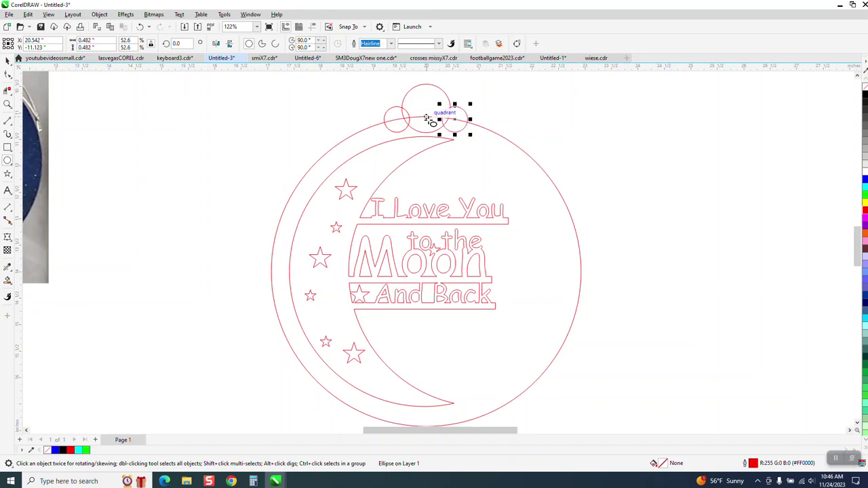
{"action": "scroll", "coordinate": [420, 129], "scroll_direction": "down", "scroll_amount": 1}
{"action": "left_click", "coordinate": [6, 103]}
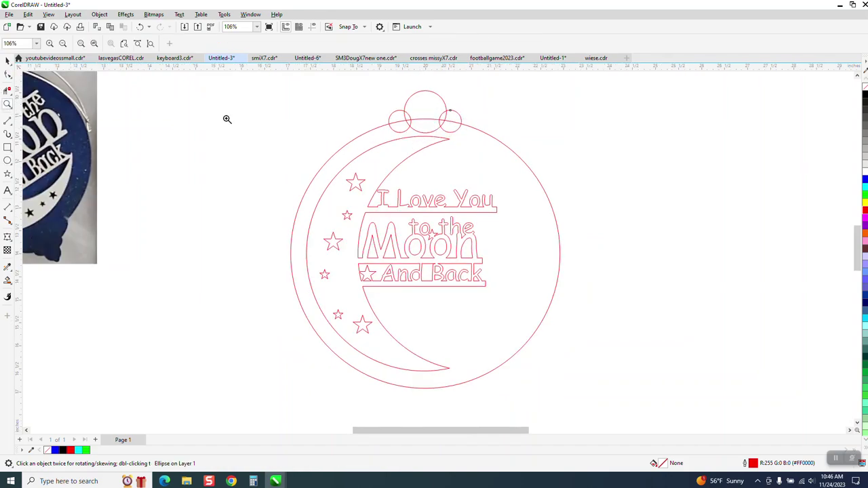
{"action": "scroll", "coordinate": [352, 114], "scroll_direction": "down", "scroll_amount": 1}
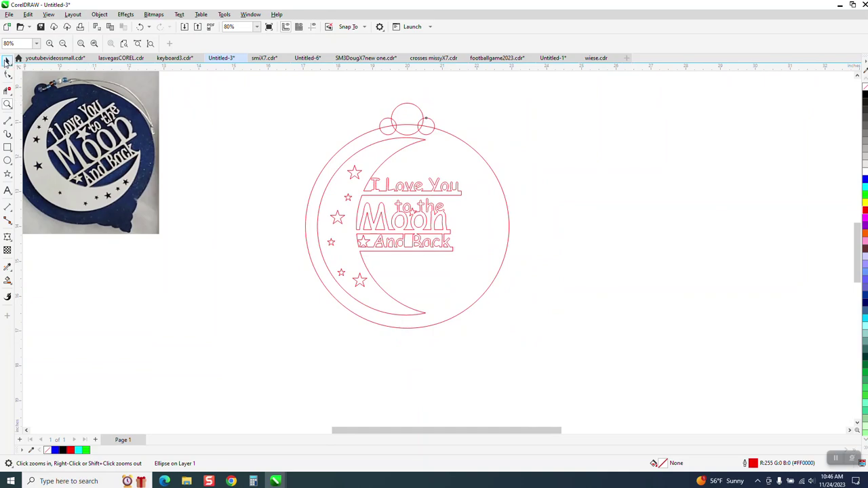
Try to weld the large circle, the hanger circles and the crescent together into one shape.
{"action": "key", "text": "space"}
{"action": "left_click_drag", "start_coordinate": [274, 89], "coordinate": [636, 364]}
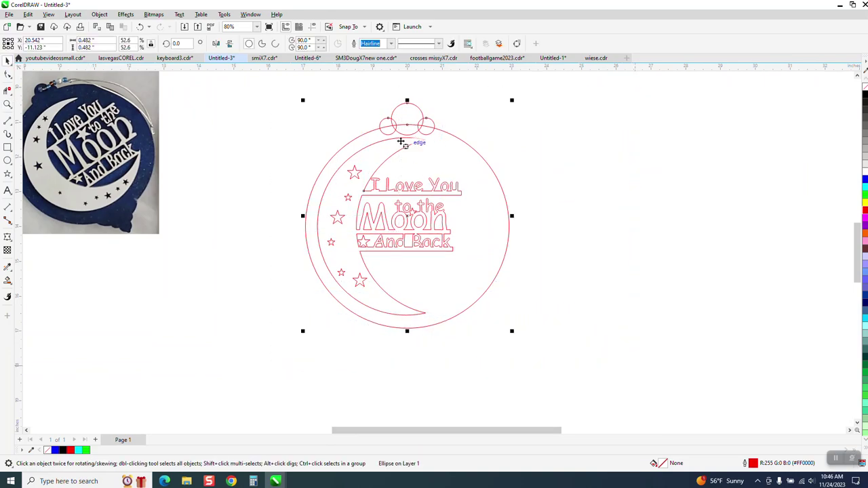
{"action": "left_click", "coordinate": [266, 45]}
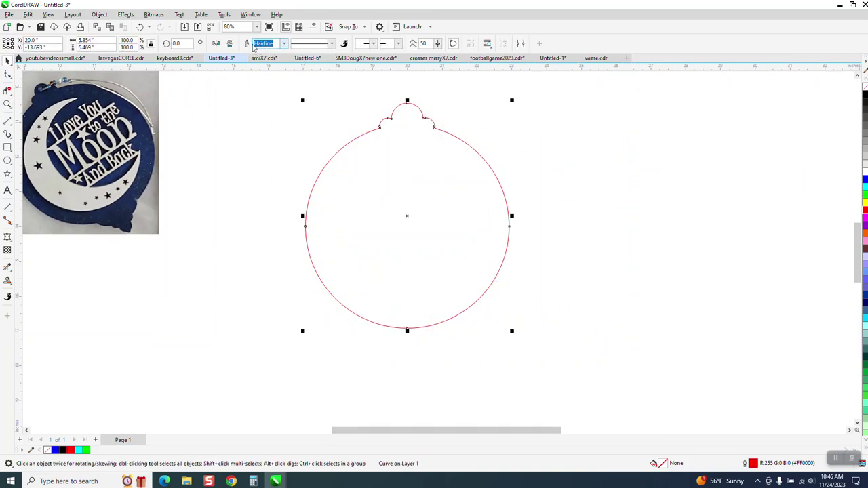
{"action": "left_click", "coordinate": [479, 114]}
Set the nudge distance to 5 inches and nudge the red crescent 10 inches to the right, clear of the circles.
{"action": "left_click", "coordinate": [307, 43]}
{"action": "type", "text": "5"}
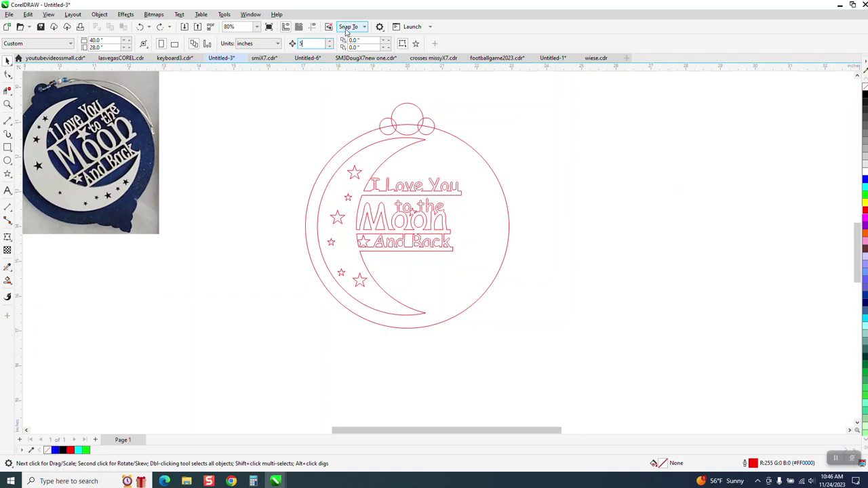
{"action": "left_click", "coordinate": [414, 147]}
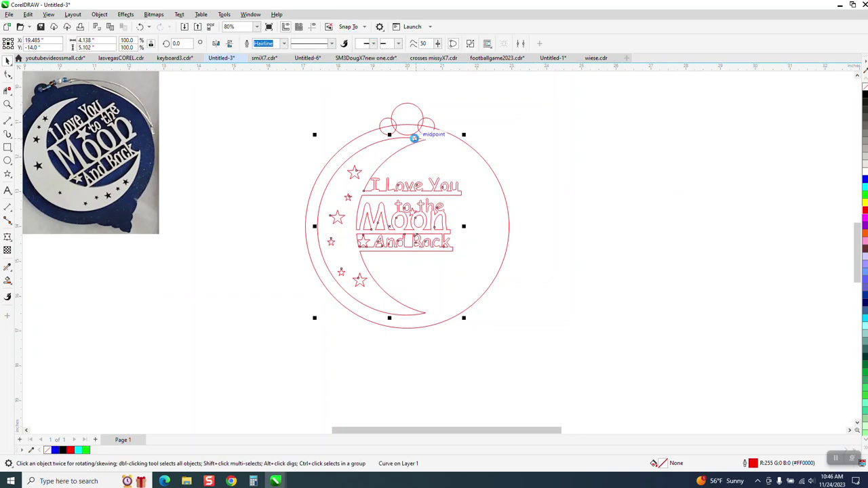
{"action": "key", "text": "Right"}
{"action": "key", "text": "Right"}
Weld the large circle and the three hanger circles into a single ornament outline.
{"action": "left_click_drag", "start_coordinate": [266, 87], "coordinate": [562, 333]}
{"action": "left_click", "coordinate": [265, 43]}
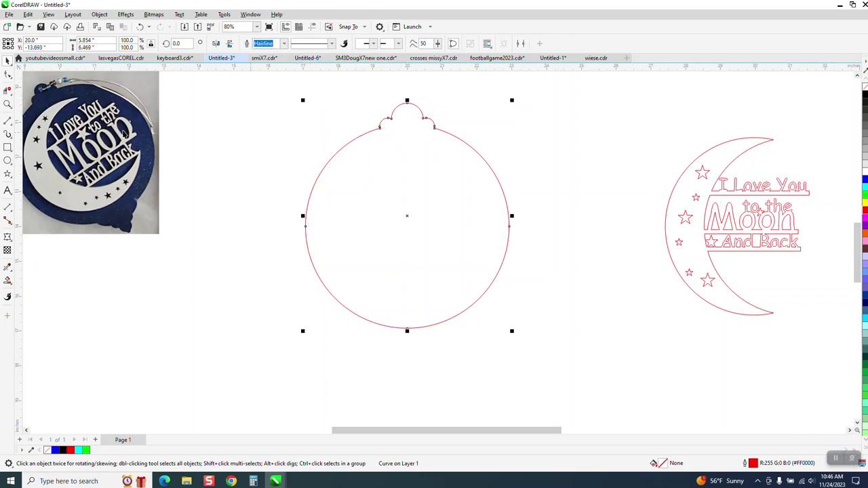
Draw a hanging hole about 0.365 inches in diameter, centre it horizontally and place it inside the ornament's top loop.
{"action": "left_click", "coordinate": [8, 160]}
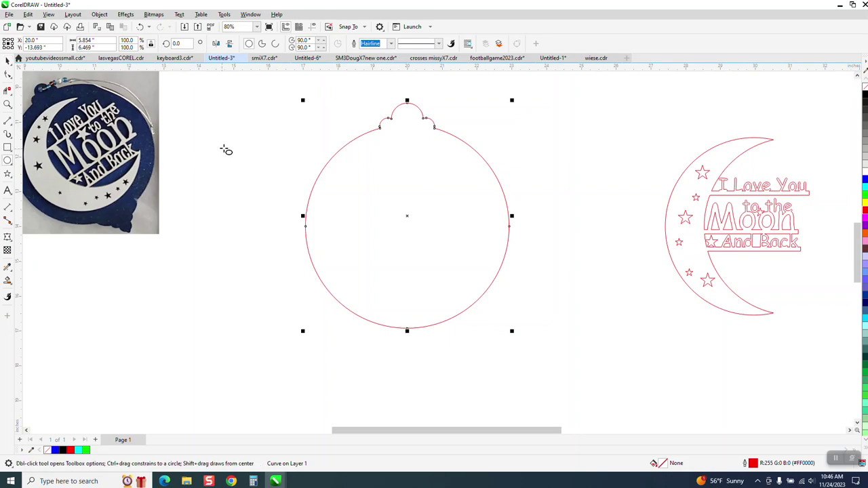
{"action": "left_click_drag", "start_coordinate": [211, 160], "coordinate": [229, 142]}
{"action": "key", "text": "p"}
{"action": "left_click", "coordinate": [8, 61]}
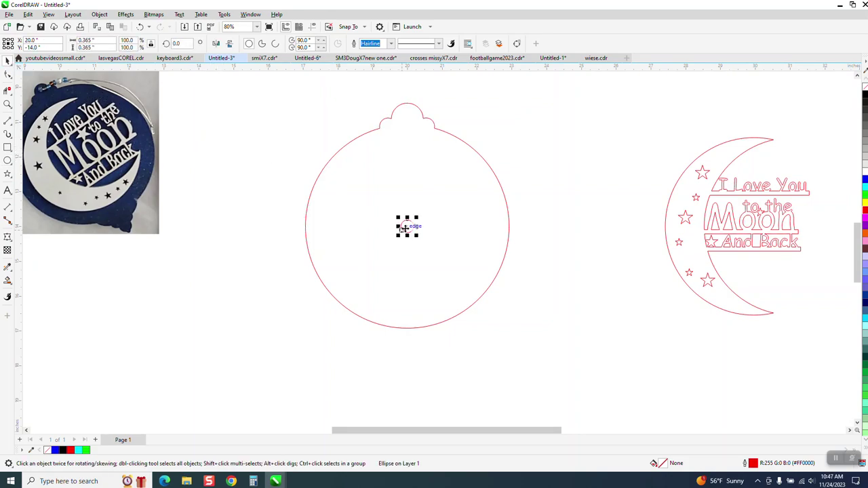
{"action": "left_click_drag", "start_coordinate": [409, 226], "coordinate": [407, 121]}
{"action": "left_click", "coordinate": [634, 199]}
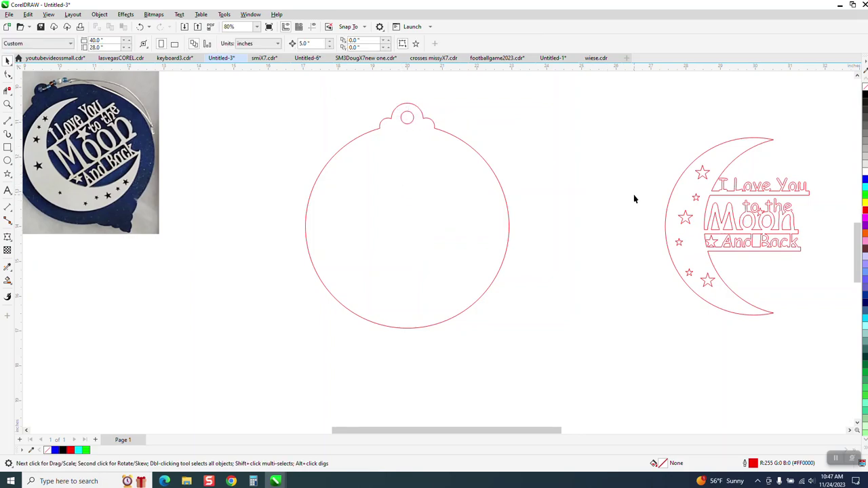
Try the red crescent in position inside the ornament outline, and return it to its place beside the outline.
{"action": "left_click", "coordinate": [689, 211]}
{"action": "key", "text": "c"}
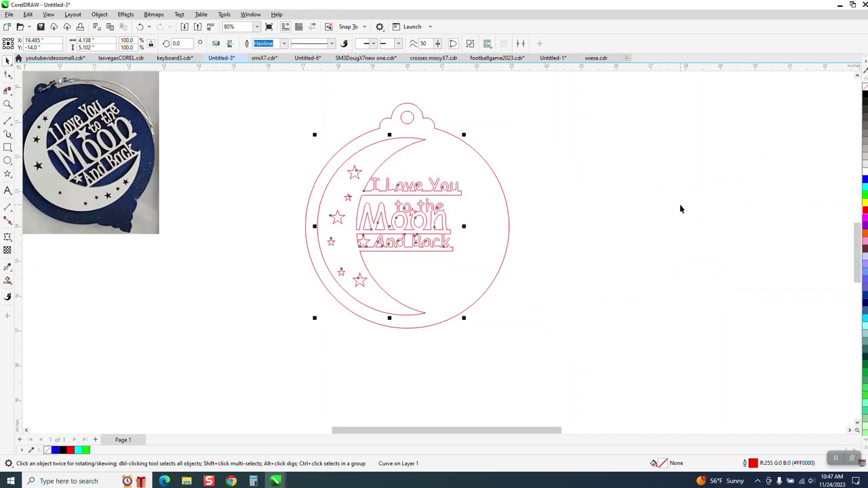
{"action": "key", "text": "ctrl+z"}
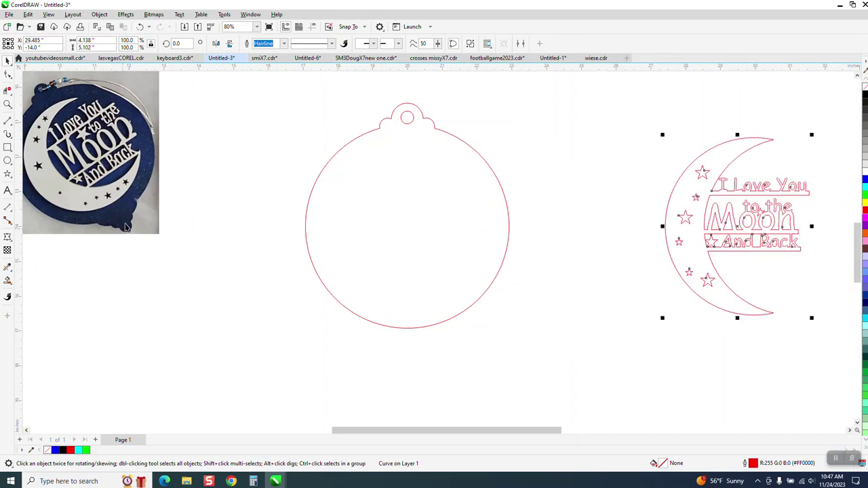
Examine the scalloped finial at the lower end of the reference photo's ornament, and show the guidelines over the drawing.
{"action": "left_click", "coordinate": [8, 104]}
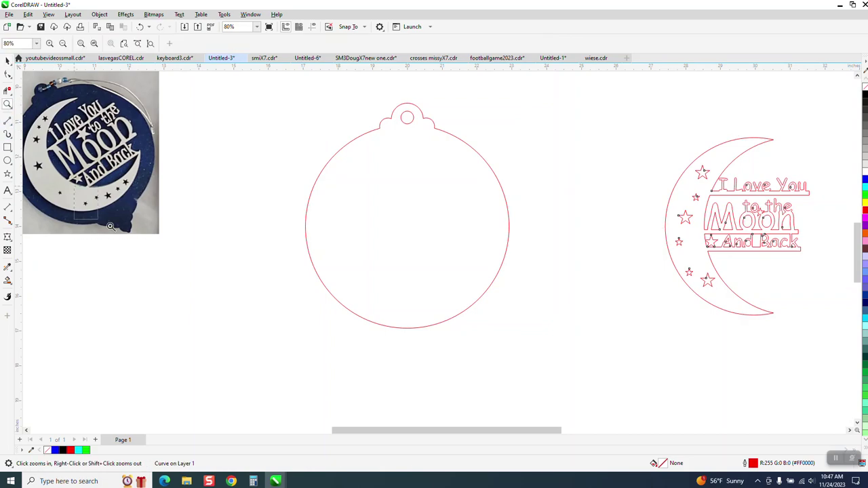
{"action": "left_click_drag", "start_coordinate": [67, 173], "coordinate": [224, 260]}
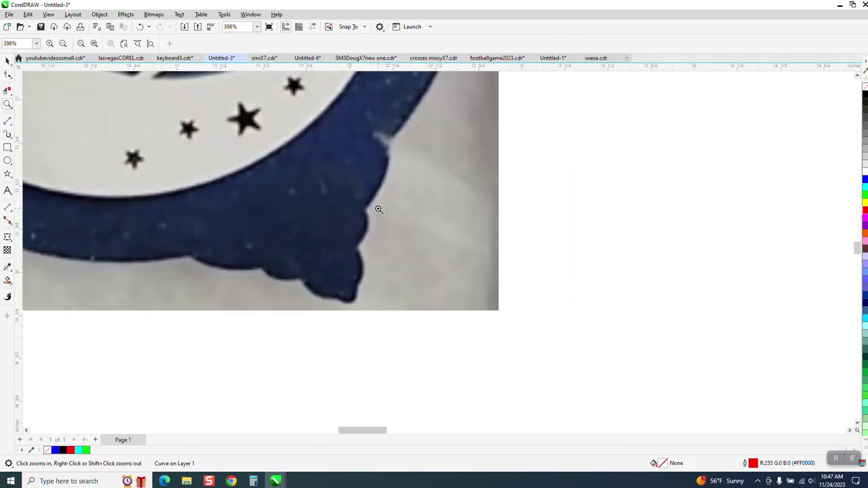
{"action": "scroll", "coordinate": [305, 240], "scroll_direction": "down", "scroll_amount": 2}
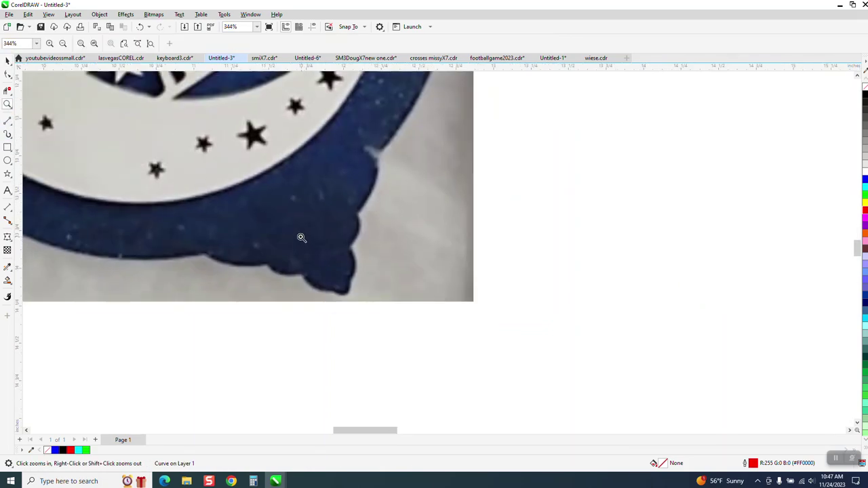
{"action": "scroll", "coordinate": [291, 230], "scroll_direction": "down", "scroll_amount": 5}
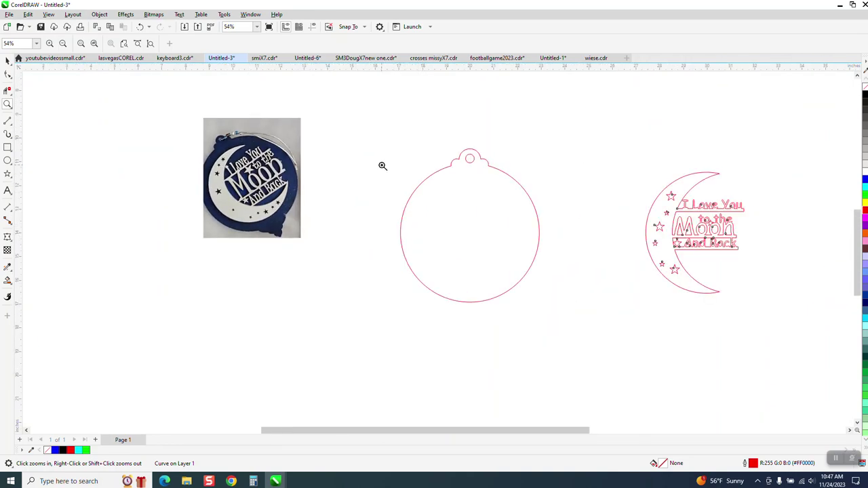
{"action": "left_click_drag", "start_coordinate": [644, 392], "coordinate": [644, 393]}
{"action": "left_click_drag", "start_coordinate": [20, 128], "coordinate": [239, 172]}
{"action": "left_click", "coordinate": [312, 28]}
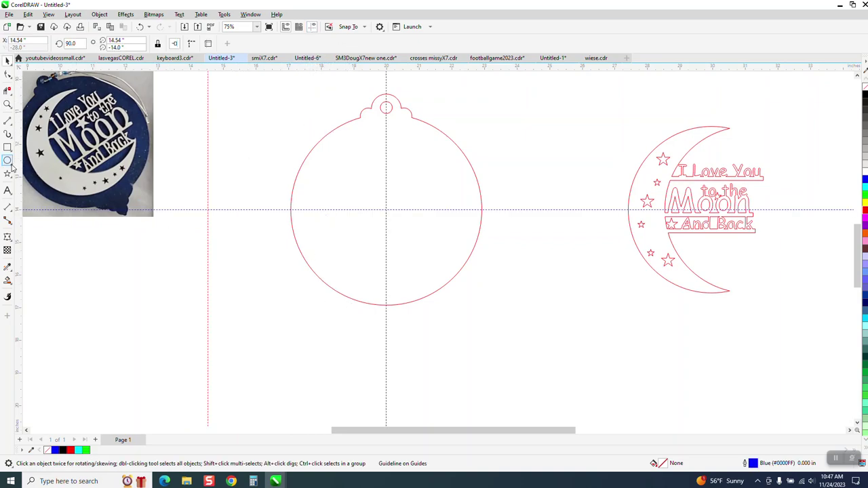
Draw two joined 3-point curves descending from the circle's lower-left edge toward the centre guideline, about 0.95 by 1.16 inches overall.
{"action": "left_click", "coordinate": [10, 125]}
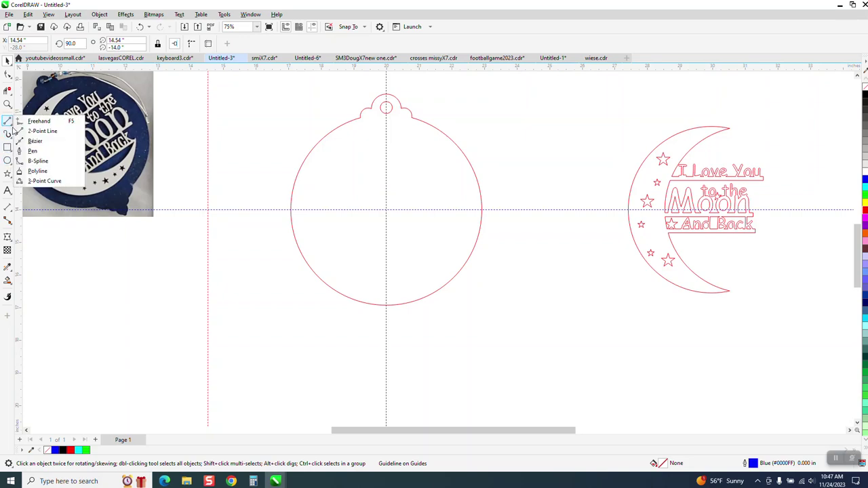
{"action": "mouse_move", "coordinate": [8, 134]}
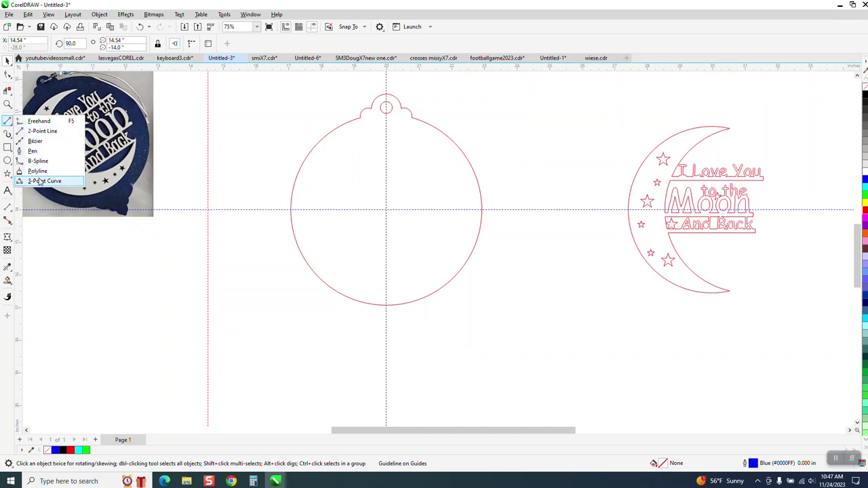
{"action": "left_click", "coordinate": [41, 182]}
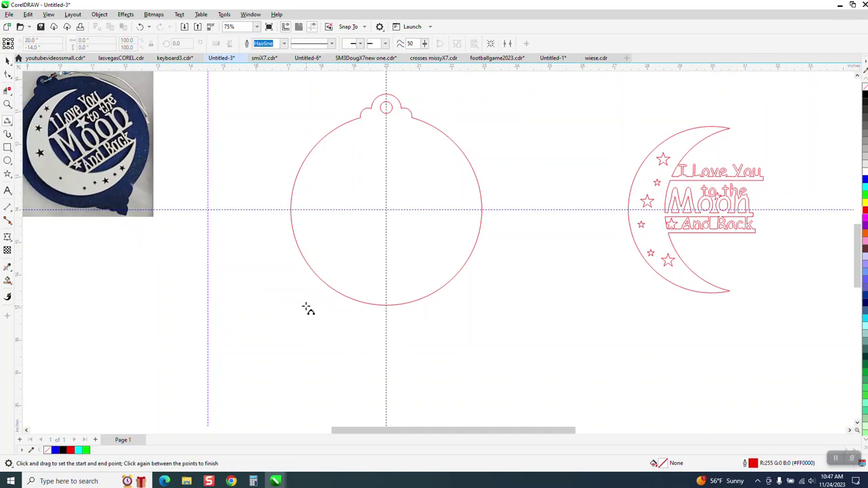
{"action": "left_click_drag", "start_coordinate": [348, 297], "coordinate": [352, 319]}
{"action": "left_click", "coordinate": [351, 318]}
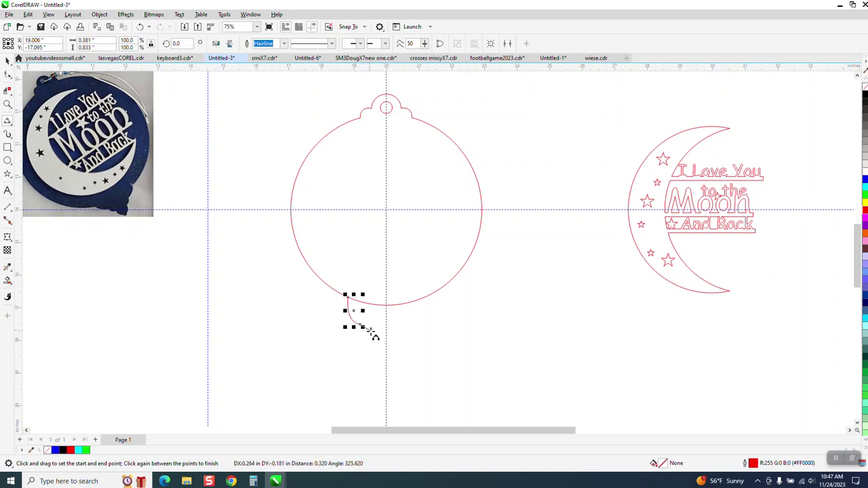
{"action": "left_click", "coordinate": [378, 337]}
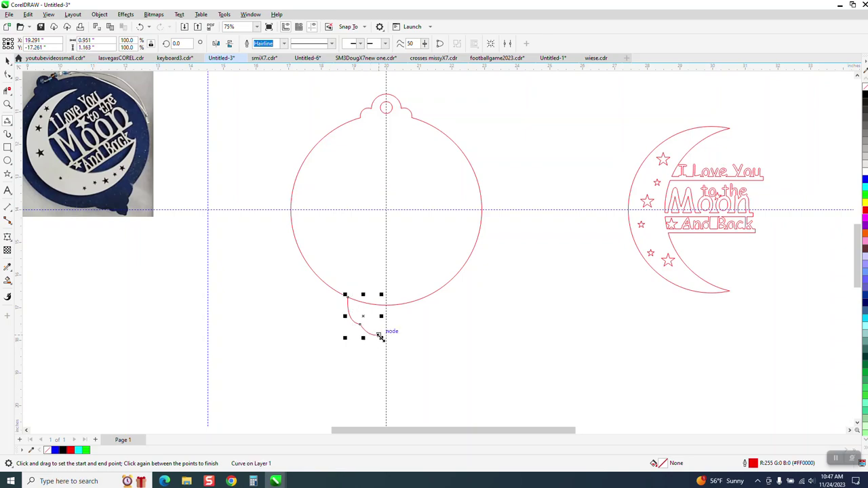
Add a third scallop ending on the vertical centre guideline, making the half finial about 1.19 by 1.44 inches.
{"action": "left_click", "coordinate": [7, 105]}
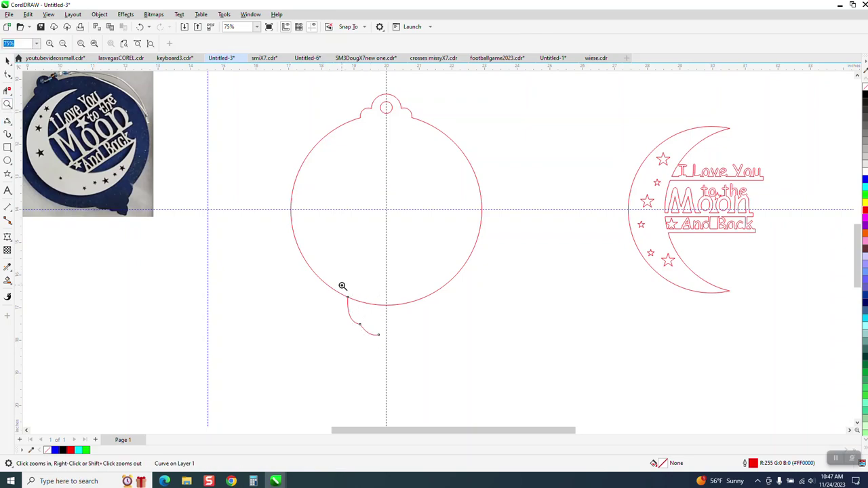
{"action": "left_click_drag", "start_coordinate": [341, 287], "coordinate": [479, 382]}
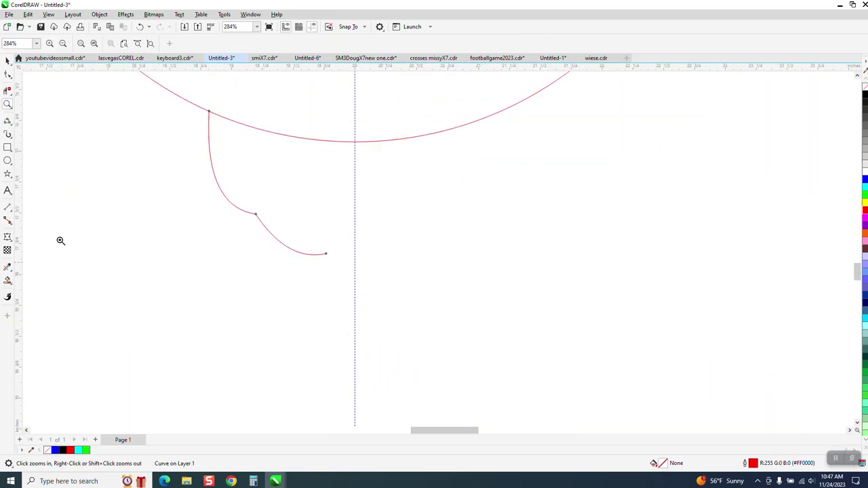
{"action": "left_click", "coordinate": [8, 121]}
{"action": "left_click_drag", "start_coordinate": [325, 255], "coordinate": [354, 288]}
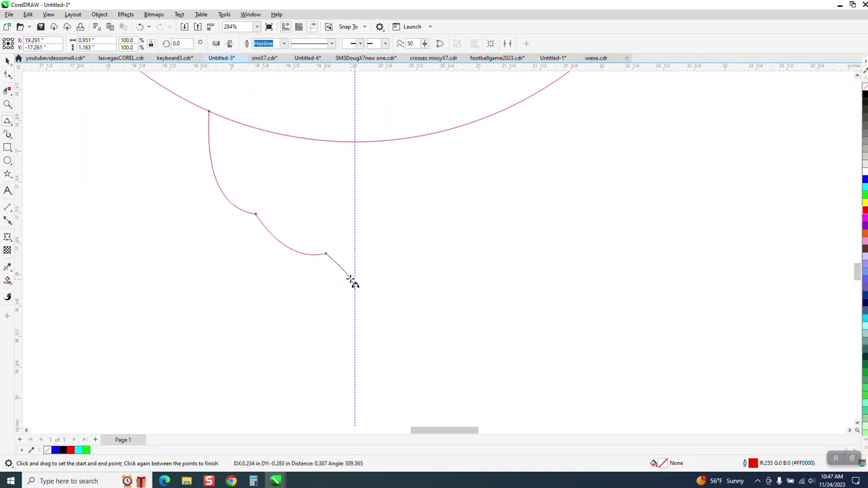
{"action": "left_click", "coordinate": [342, 283]}
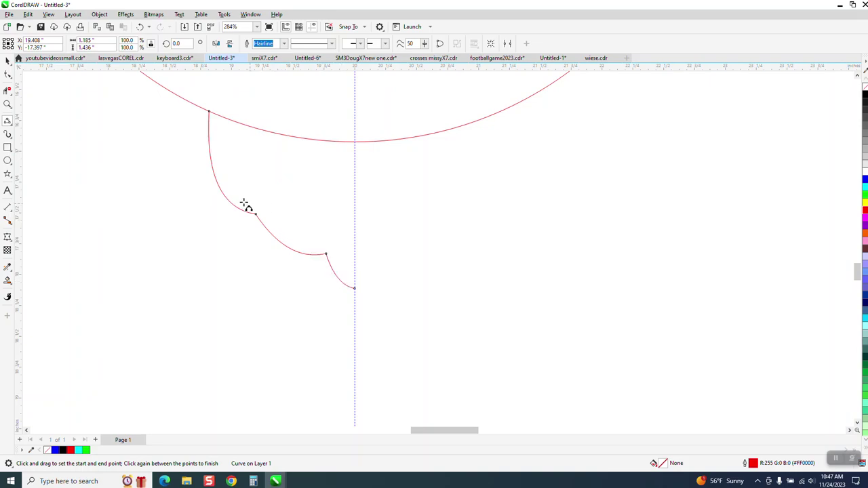
Reshape the start of the middle scallop at its upper node so that it bulges outward more roundly.
{"action": "left_click", "coordinate": [7, 75]}
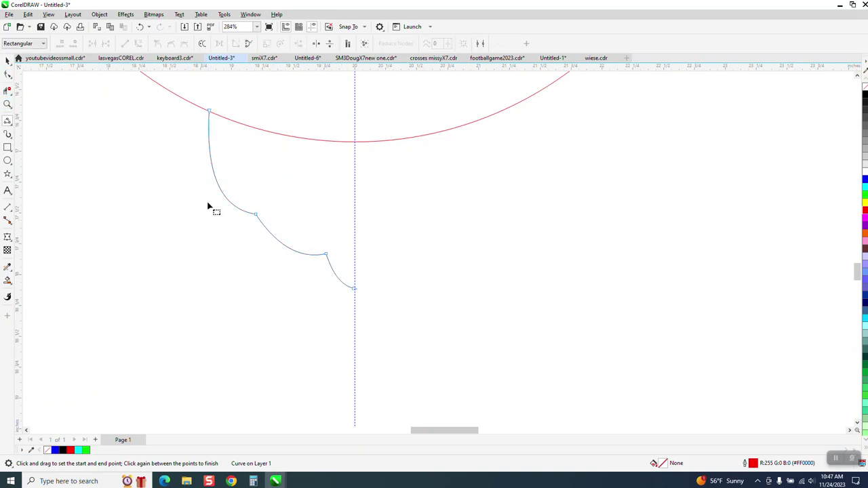
{"action": "left_click", "coordinate": [256, 215]}
{"action": "left_click_drag", "start_coordinate": [276, 249], "coordinate": [265, 250]}
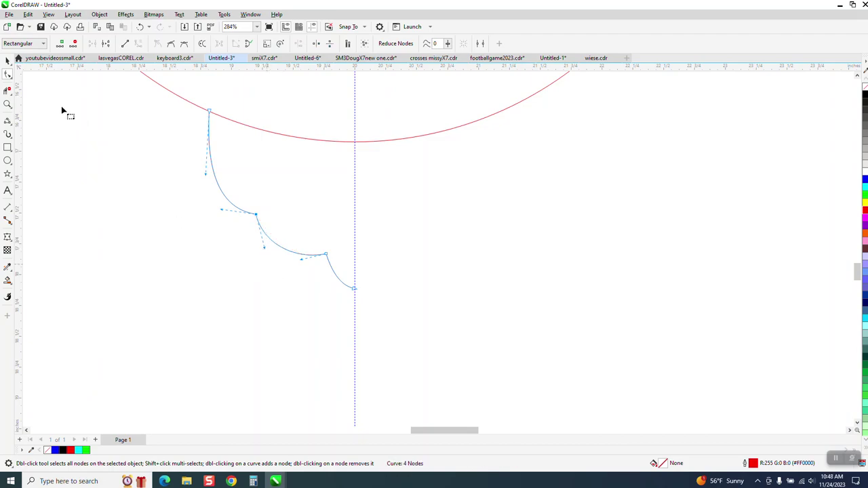
Mirror a copy of the scalloped half horizontally across the centre guideline to complete the finial.
{"action": "left_click", "coordinate": [6, 61]}
{"action": "scroll", "coordinate": [190, 220], "scroll_direction": "down", "scroll_amount": 1}
{"action": "left_click_drag", "start_coordinate": [134, 131], "coordinate": [314, 294]}
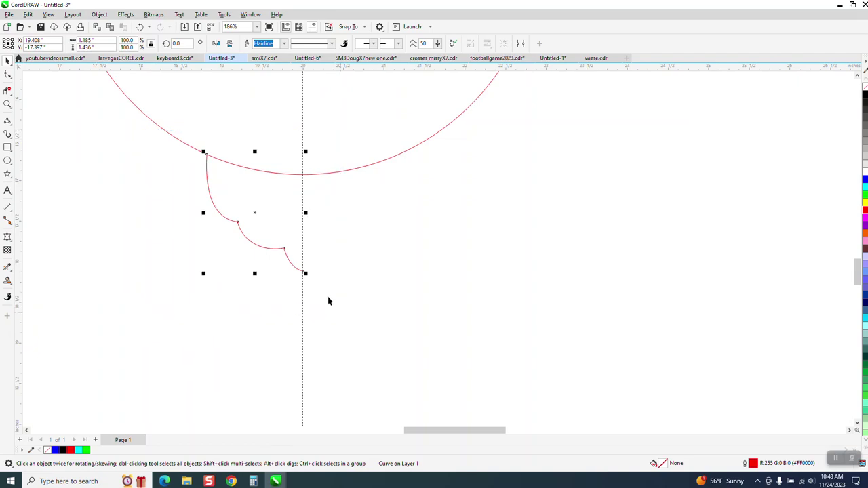
{"action": "left_click", "coordinate": [202, 214]}
{"action": "left_click", "coordinate": [224, 217]}
{"action": "left_click_drag", "start_coordinate": [225, 217], "coordinate": [333, 246]}
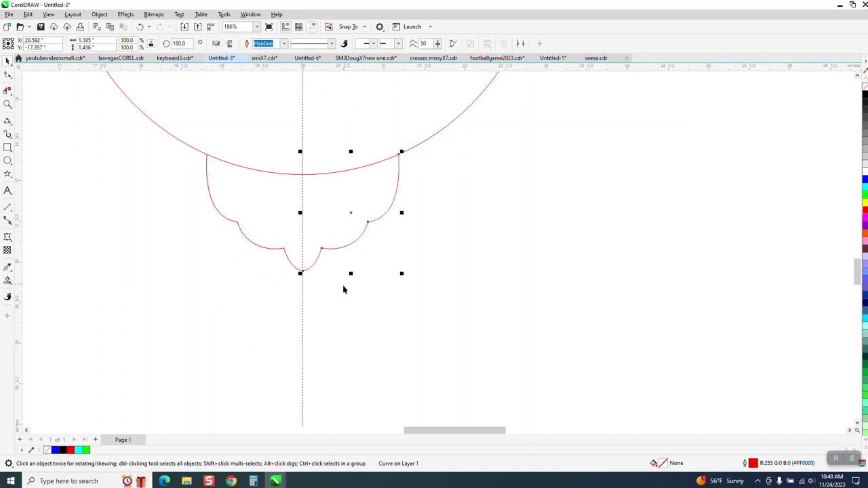
Delete the circle's bottom arc between the two finial halves as a virtual segment.
{"action": "left_click", "coordinate": [7, 91]}
{"action": "left_click_drag", "start_coordinate": [252, 148], "coordinate": [333, 203]}
{"action": "scroll", "coordinate": [335, 206], "scroll_direction": "down", "scroll_amount": 4}
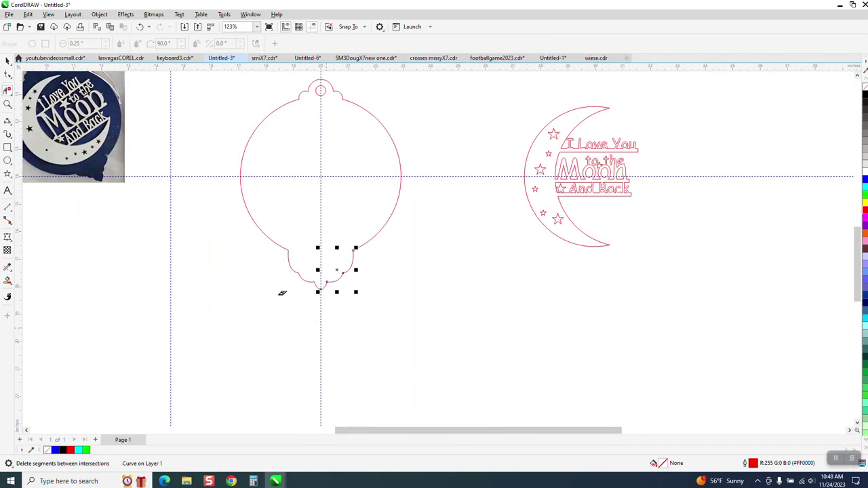
Smart-fill the ornament to create a single shape, nudge it 15 inches to the right, and give it no fill and a red outline.
{"action": "left_click", "coordinate": [7, 280]}
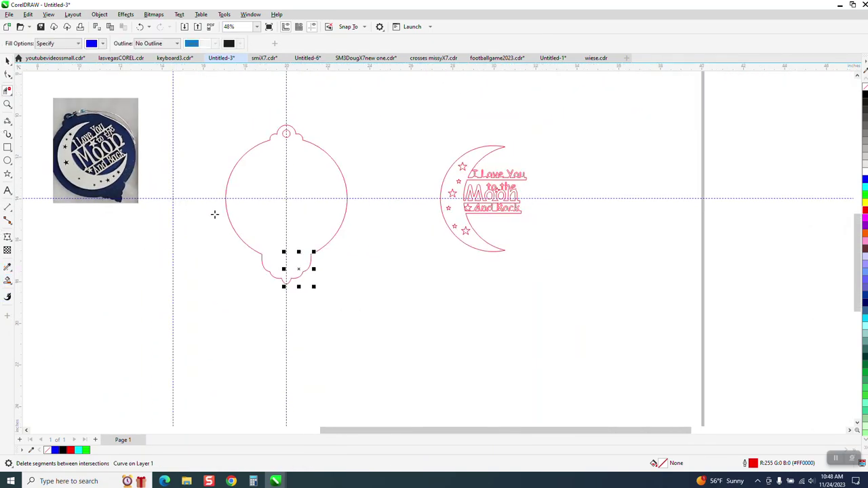
{"action": "left_click", "coordinate": [243, 184]}
{"action": "key", "text": "Right"}
{"action": "key", "text": "Right"}
{"action": "key", "text": "Right"}
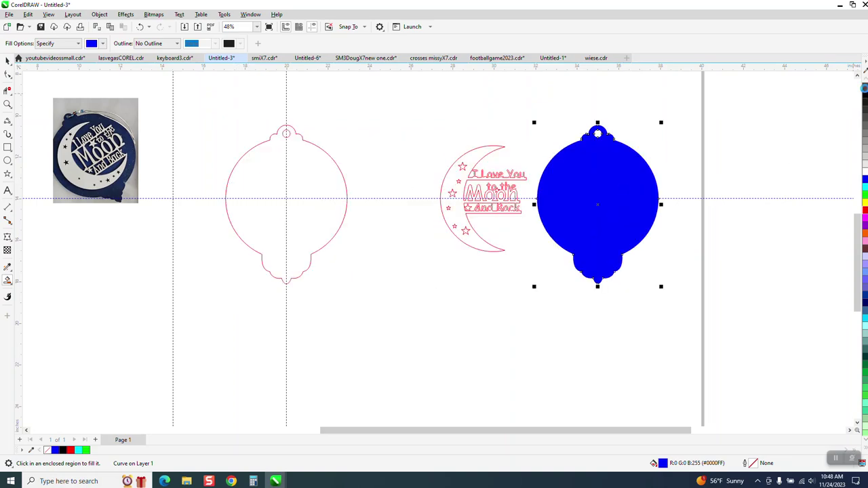
{"action": "left_click", "coordinate": [865, 90]}
{"action": "right_click", "coordinate": [865, 215]}
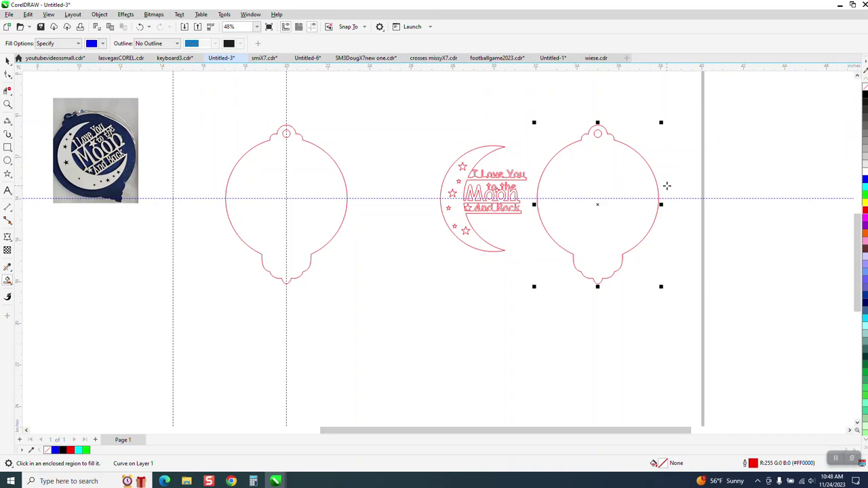
Try the new ornament outline around the crescent by nudging it 5 inches left, inspect the fit, and return it.
{"action": "key", "text": "Left"}
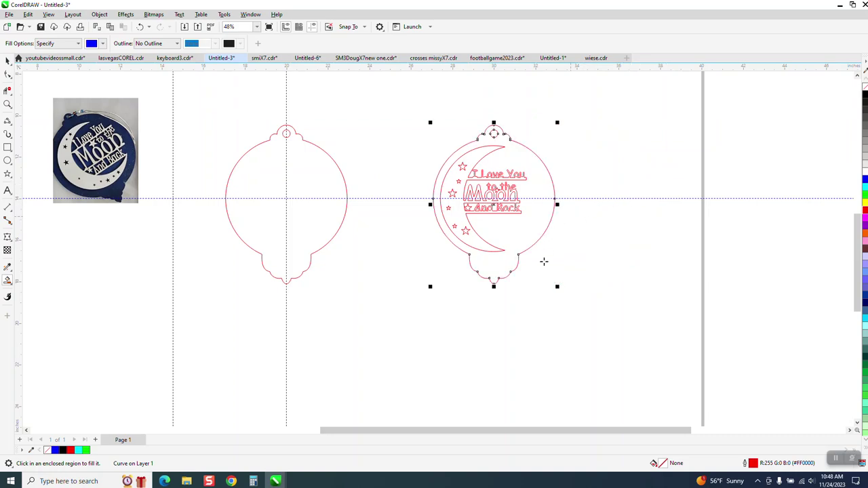
{"action": "left_click", "coordinate": [8, 104]}
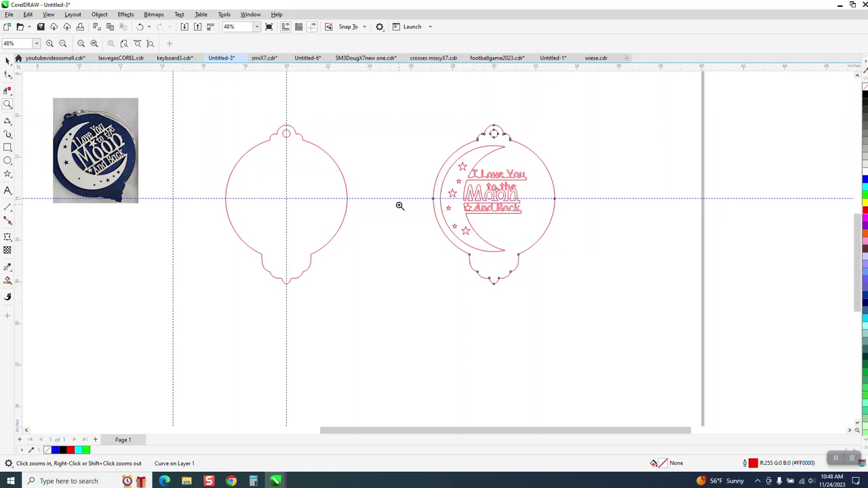
{"action": "left_click_drag", "start_coordinate": [430, 133], "coordinate": [576, 323]}
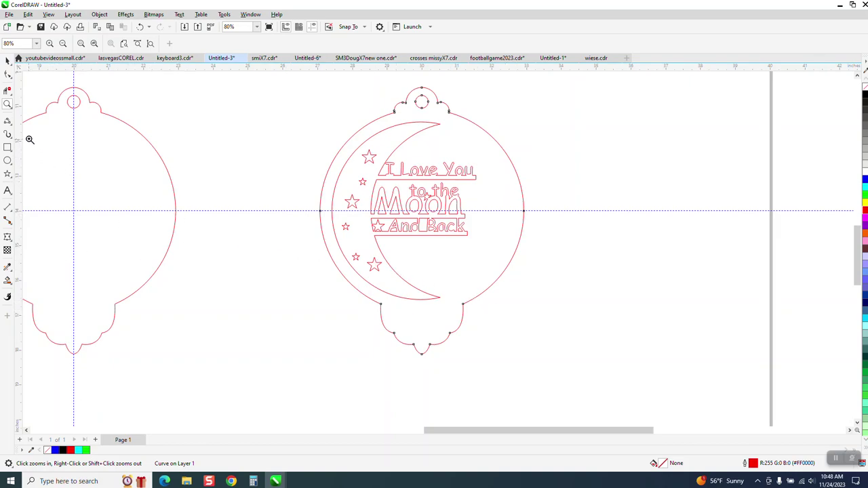
{"action": "left_click", "coordinate": [7, 61]}
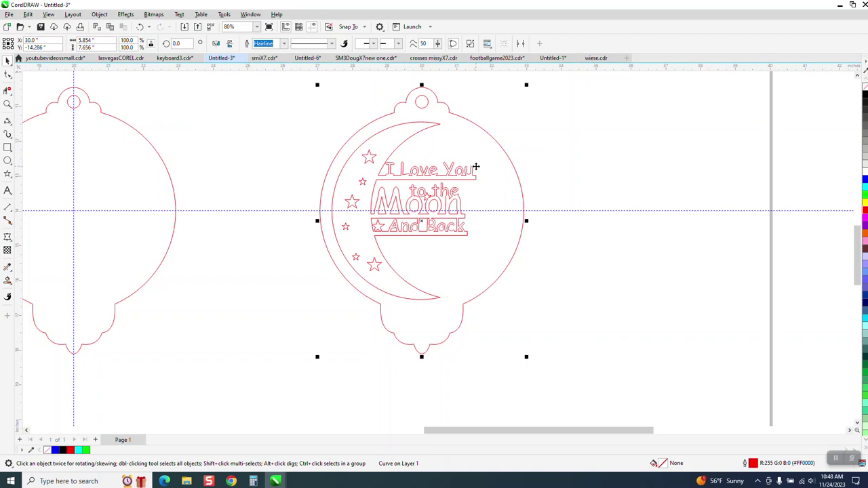
{"action": "key", "text": "Right"}
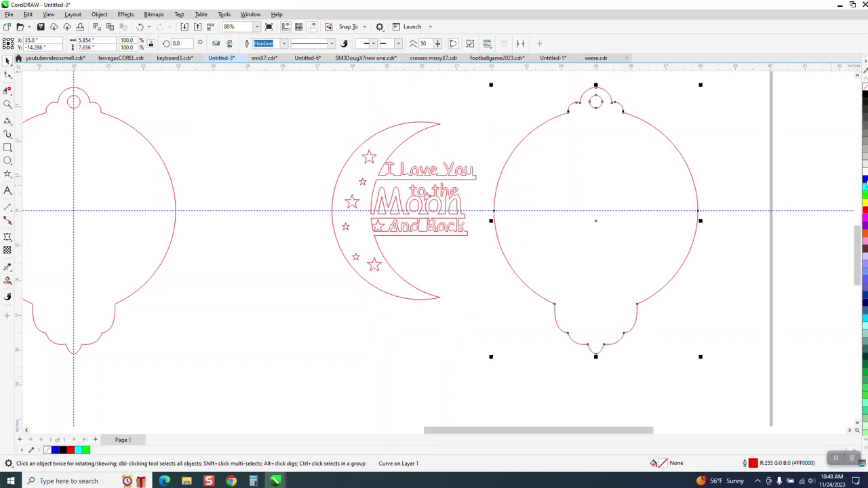
Fill the new ornament shape with blue and the crescent with its lettering with white.
{"action": "left_click", "coordinate": [865, 179]}
{"action": "left_click", "coordinate": [390, 144]}
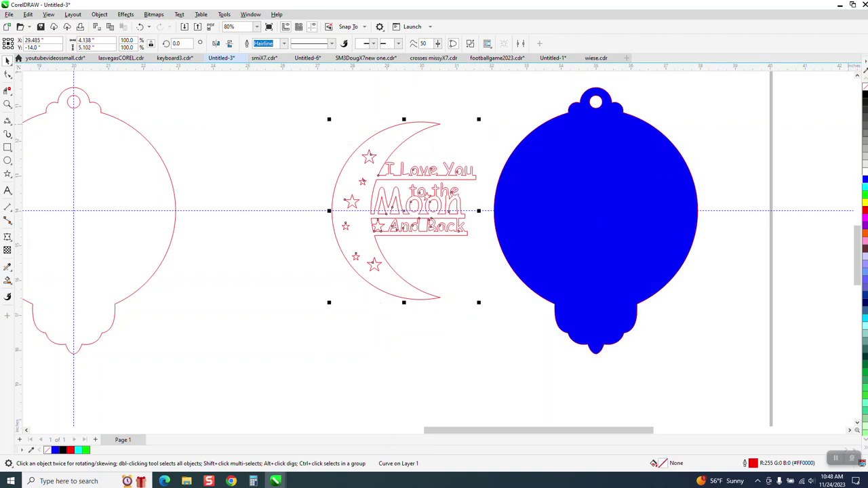
{"action": "left_click", "coordinate": [865, 174]}
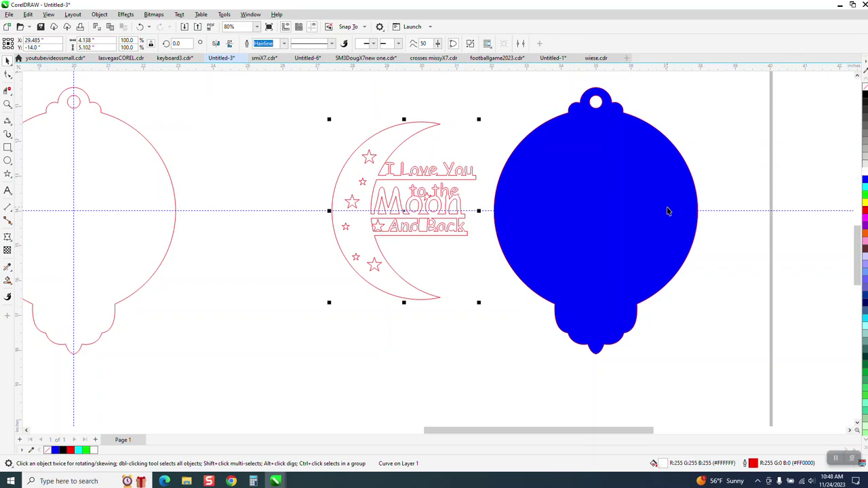
Move the white crescent 5 inches right onto the blue ornament and bring it to the front.
{"action": "left_click_drag", "start_coordinate": [417, 197], "coordinate": [591, 197]}
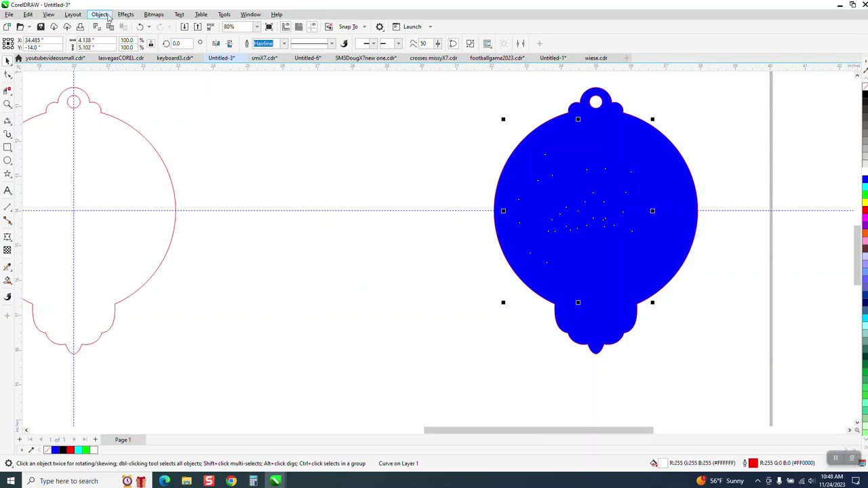
{"action": "left_click", "coordinate": [99, 15]}
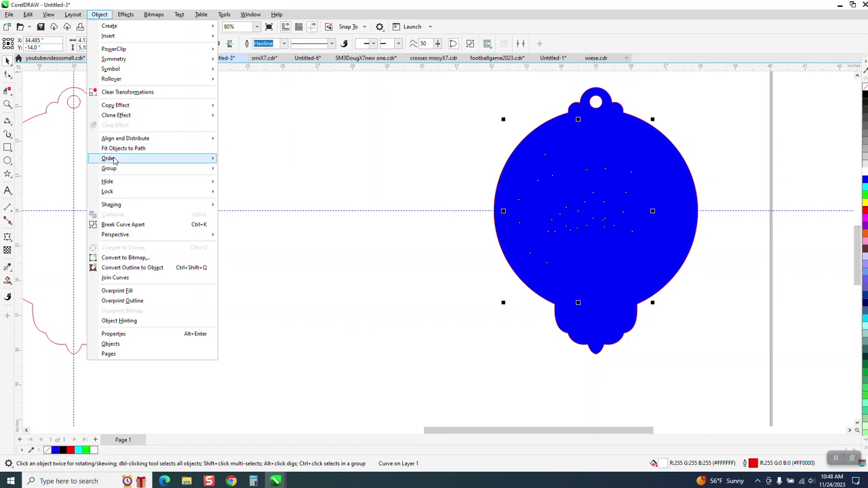
{"action": "mouse_move", "coordinate": [156, 159]}
{"action": "left_click", "coordinate": [265, 167]}
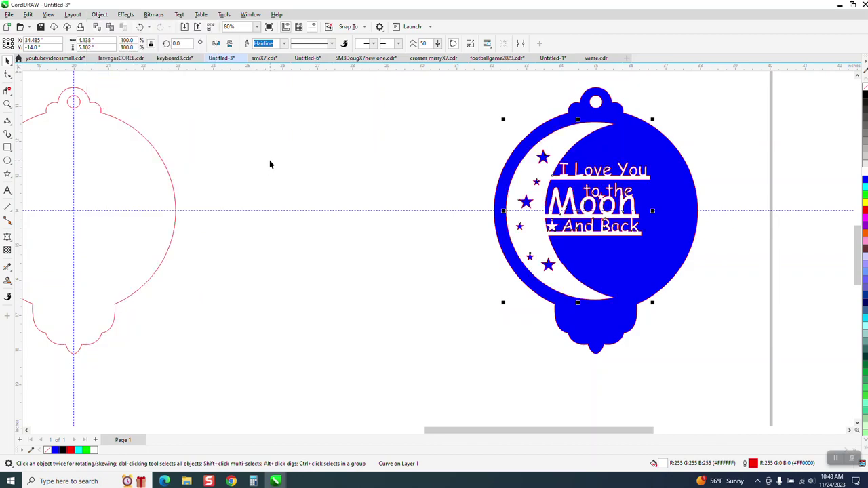
Remove the red outlines from the white crescent and the blue ornament.
{"action": "right_click", "coordinate": [865, 90]}
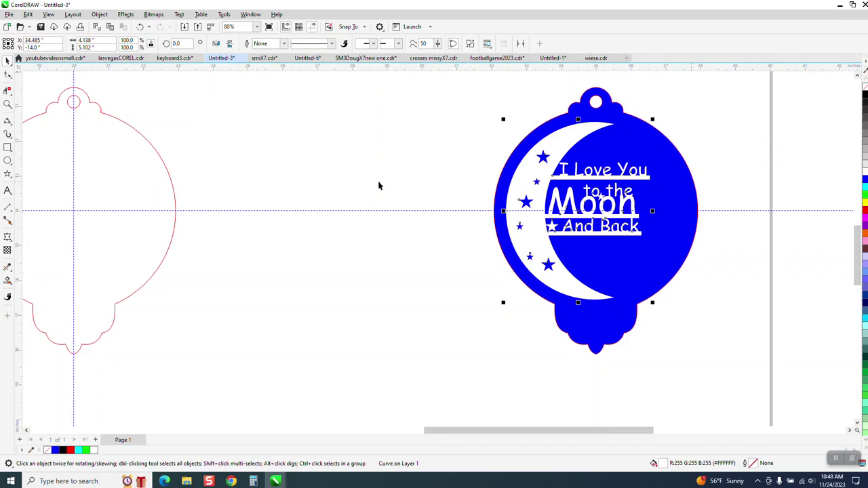
{"action": "scroll", "coordinate": [379, 185], "scroll_direction": "down", "scroll_amount": 4}
{"action": "left_click_drag", "start_coordinate": [397, 123], "coordinate": [519, 266]}
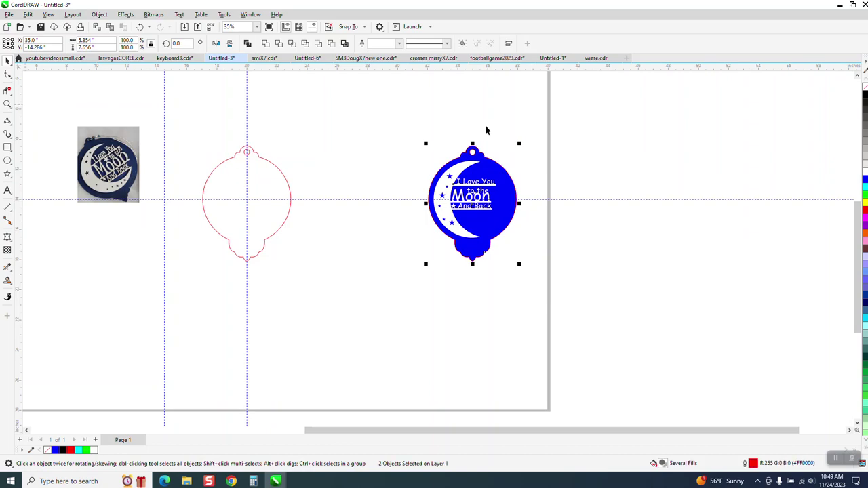
{"action": "right_click", "coordinate": [865, 89]}
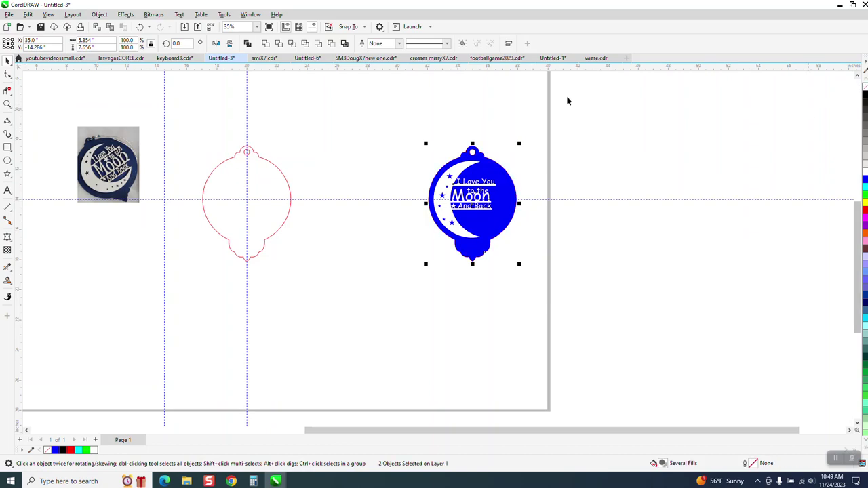
Rotate the blue ornament and its white crescent together about 25 degrees counterclockwise to match the tilt in the reference photo.
{"action": "left_click", "coordinate": [7, 104]}
{"action": "left_click_drag", "start_coordinate": [419, 114], "coordinate": [623, 322]}
{"action": "left_click", "coordinate": [7, 61]}
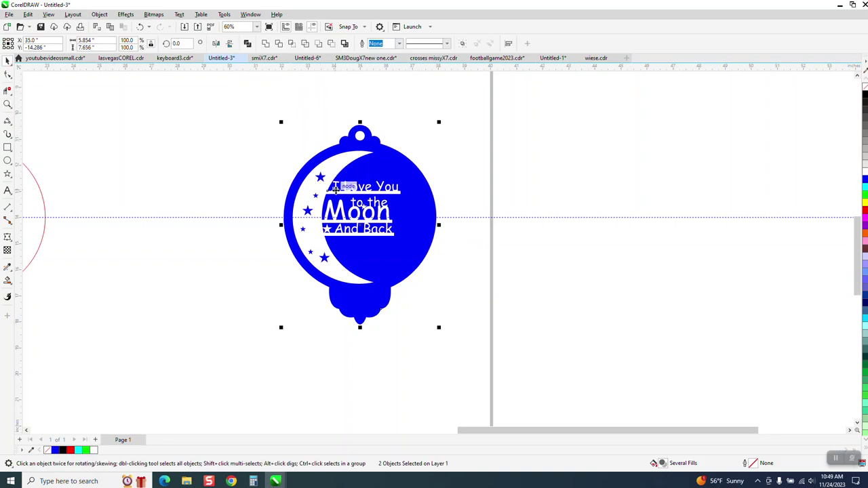
{"action": "left_click", "coordinate": [412, 201]}
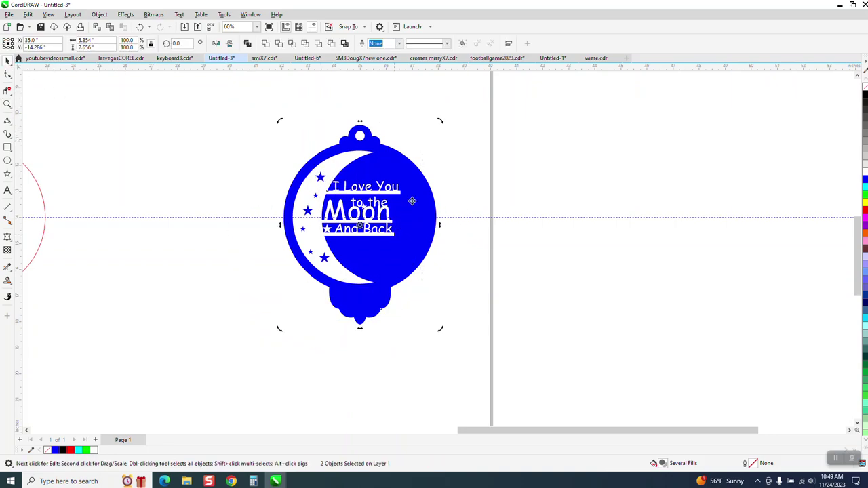
{"action": "left_click_drag", "start_coordinate": [444, 125], "coordinate": [390, 103]}
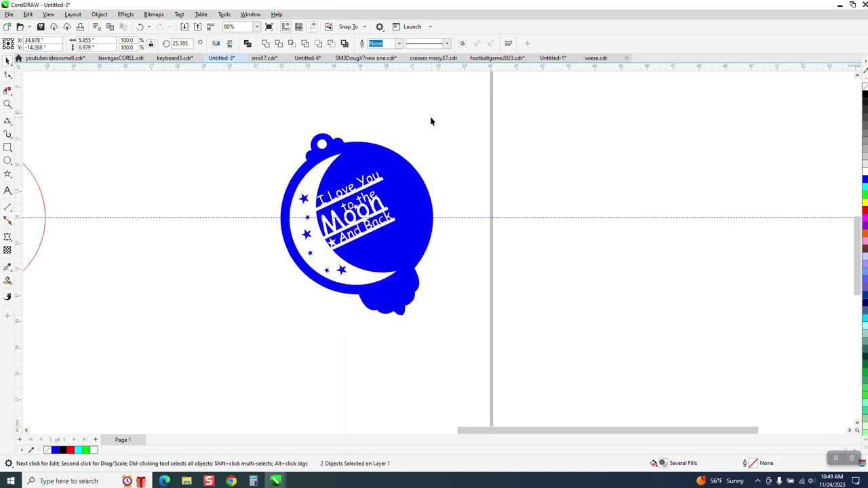
{"action": "left_click", "coordinate": [430, 120]}
Move the reference photo beside the rotated blue ornament and compare the two designs close up.
{"action": "scroll", "coordinate": [315, 195], "scroll_direction": "down", "scroll_amount": 5}
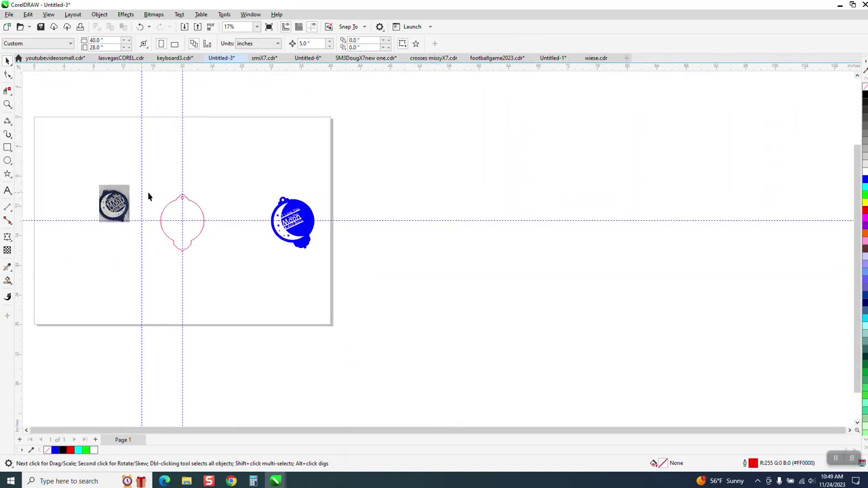
{"action": "left_click_drag", "start_coordinate": [118, 208], "coordinate": [368, 255]}
{"action": "left_click", "coordinate": [8, 104]}
{"action": "left_click_drag", "start_coordinate": [239, 181], "coordinate": [399, 280]}
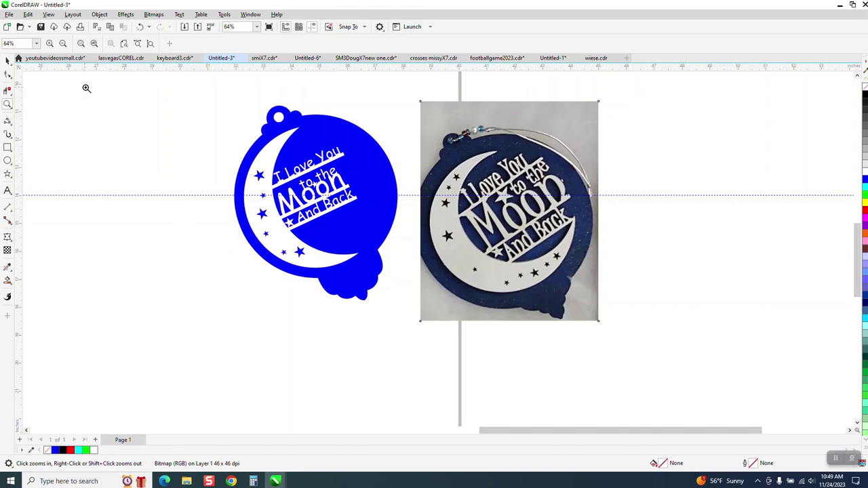
{"action": "left_click", "coordinate": [312, 26]}
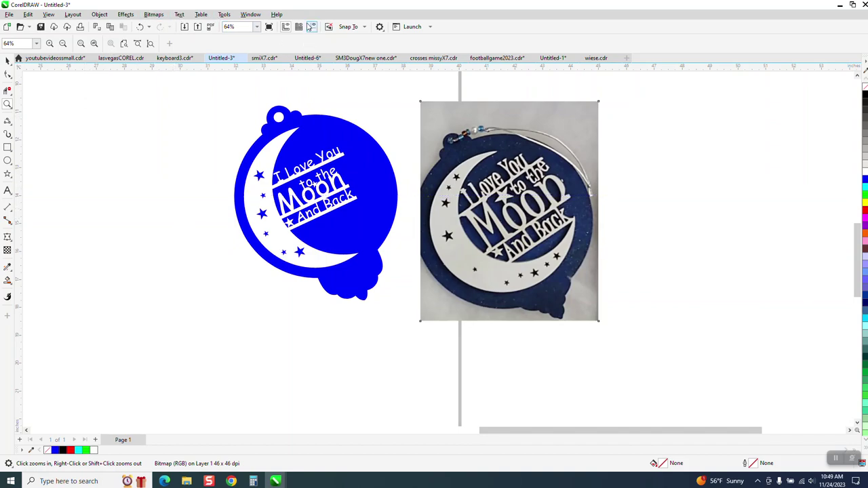
{"action": "left_click", "coordinate": [314, 27]}
{"action": "left_click", "coordinate": [317, 27]}
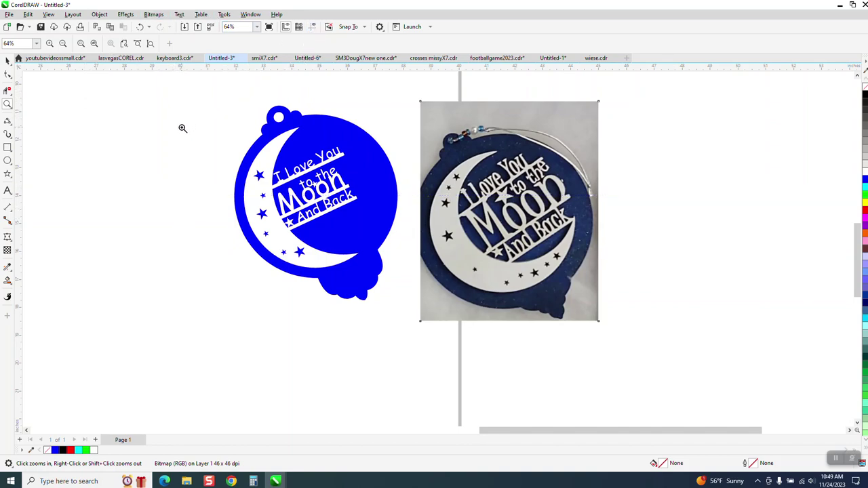